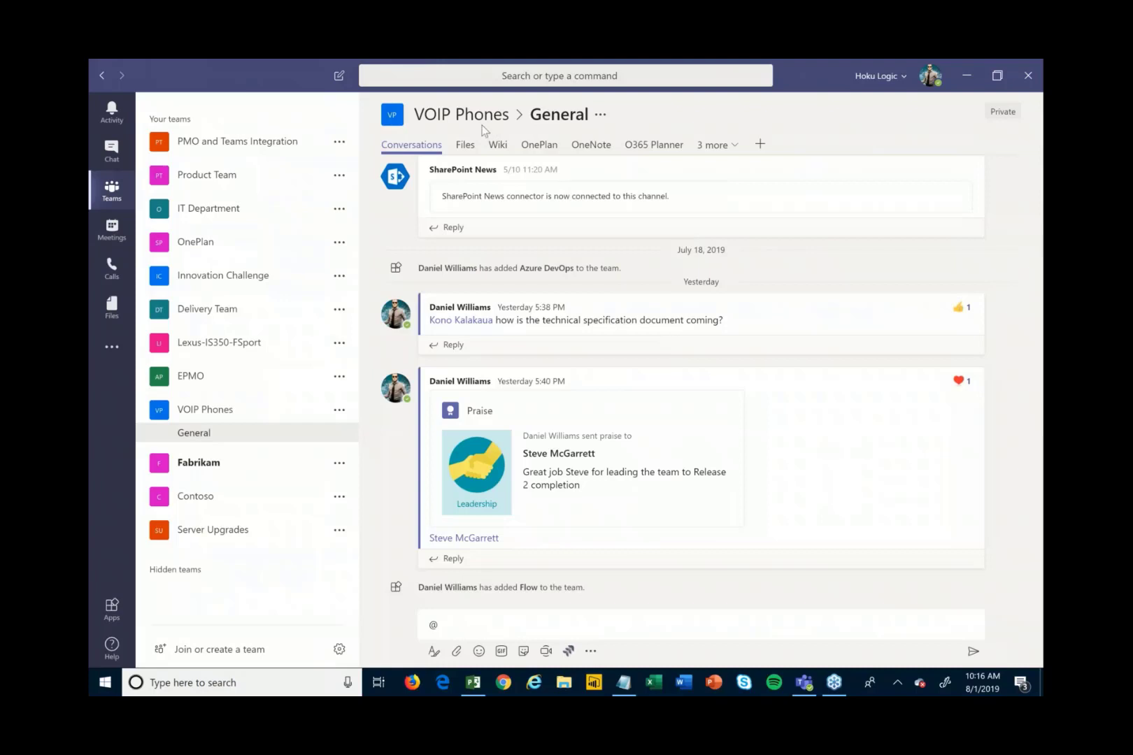
# Step: Browse the messaging apps and app store, then return to the VOIP Phones General channel
pyautogui.moveTo(476, 470)
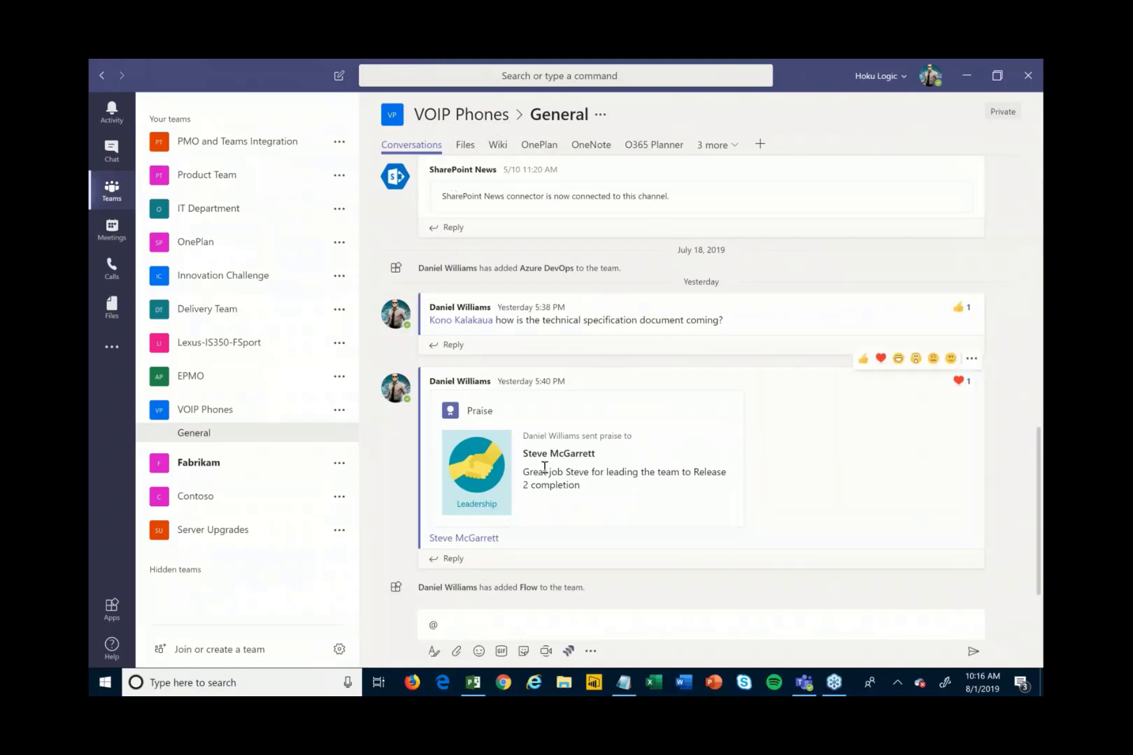
pyautogui.scroll(5, 529, 465)
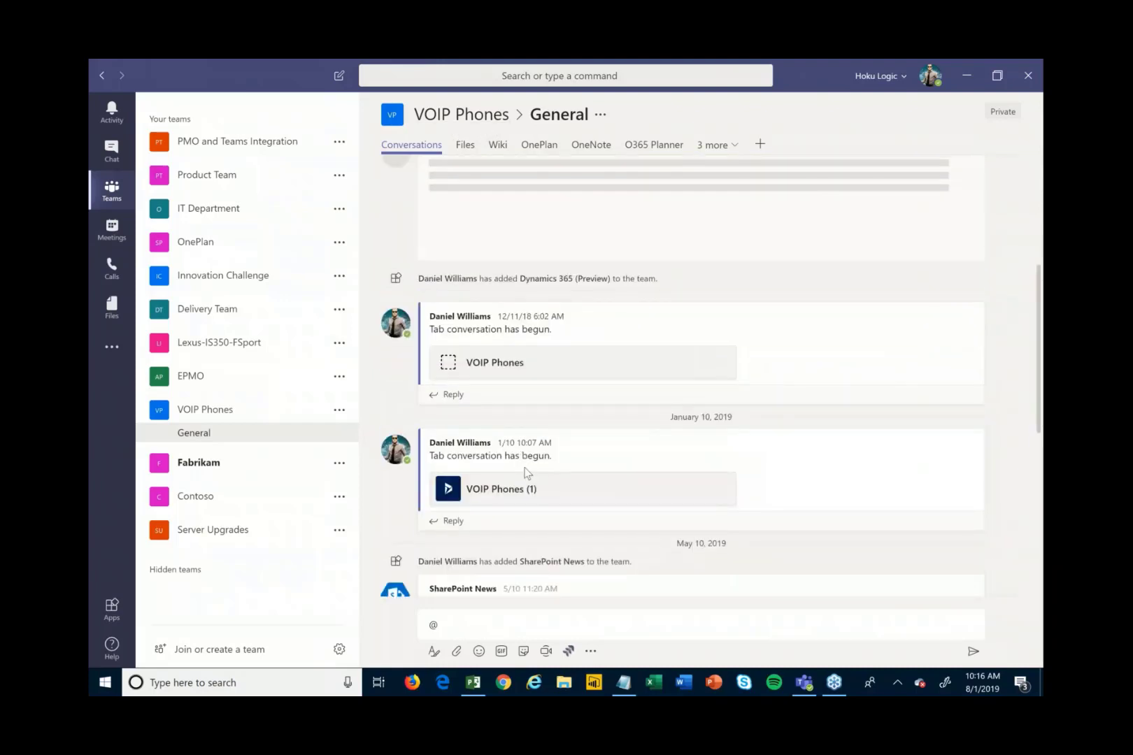
pyautogui.scroll(-4, 530, 476)
pyautogui.scroll(-1, 530, 478)
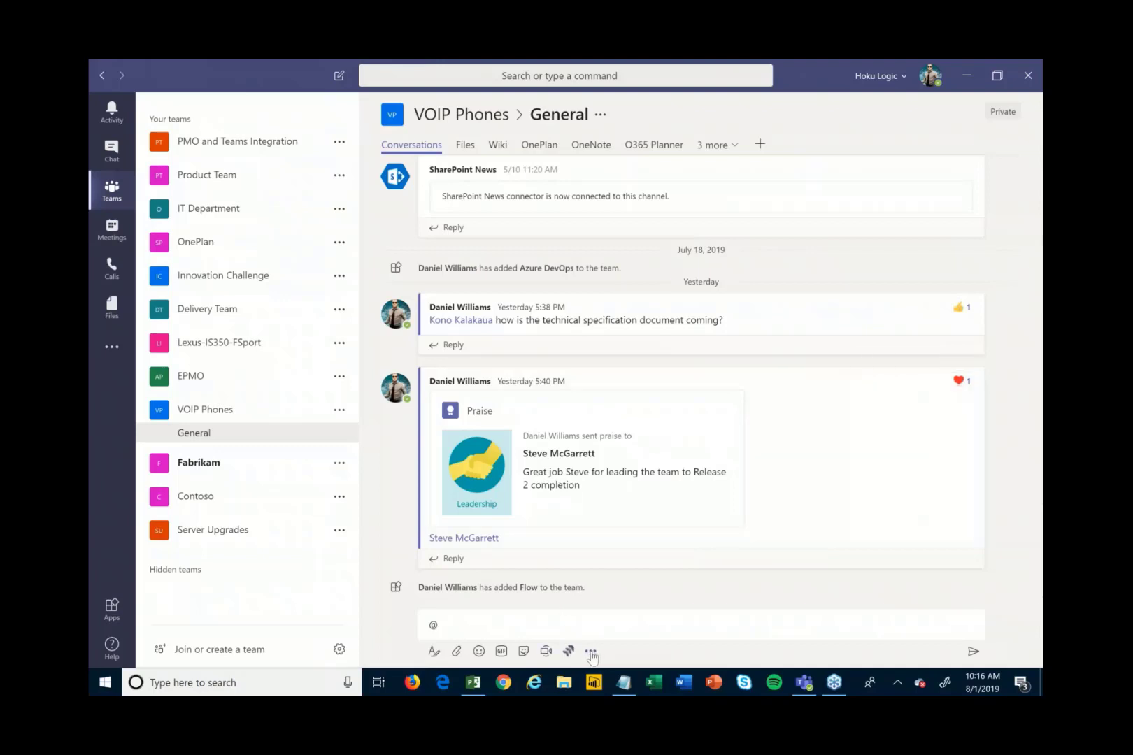
pyautogui.click(591, 653)
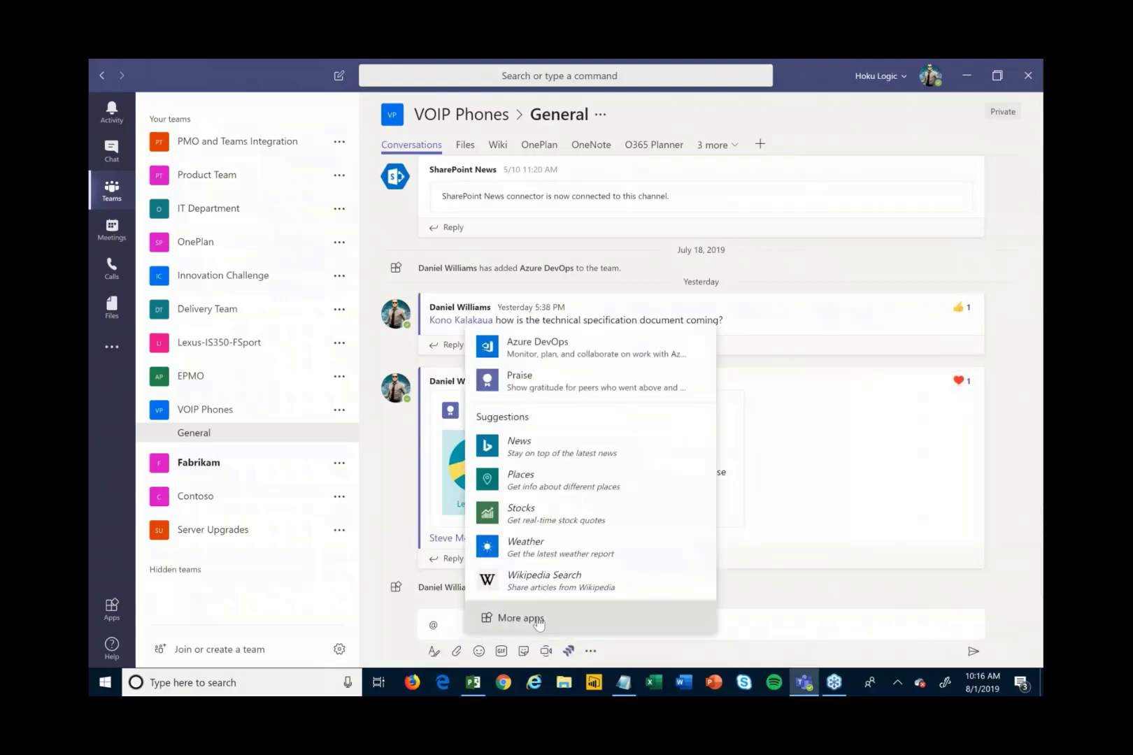
pyautogui.click(538, 620)
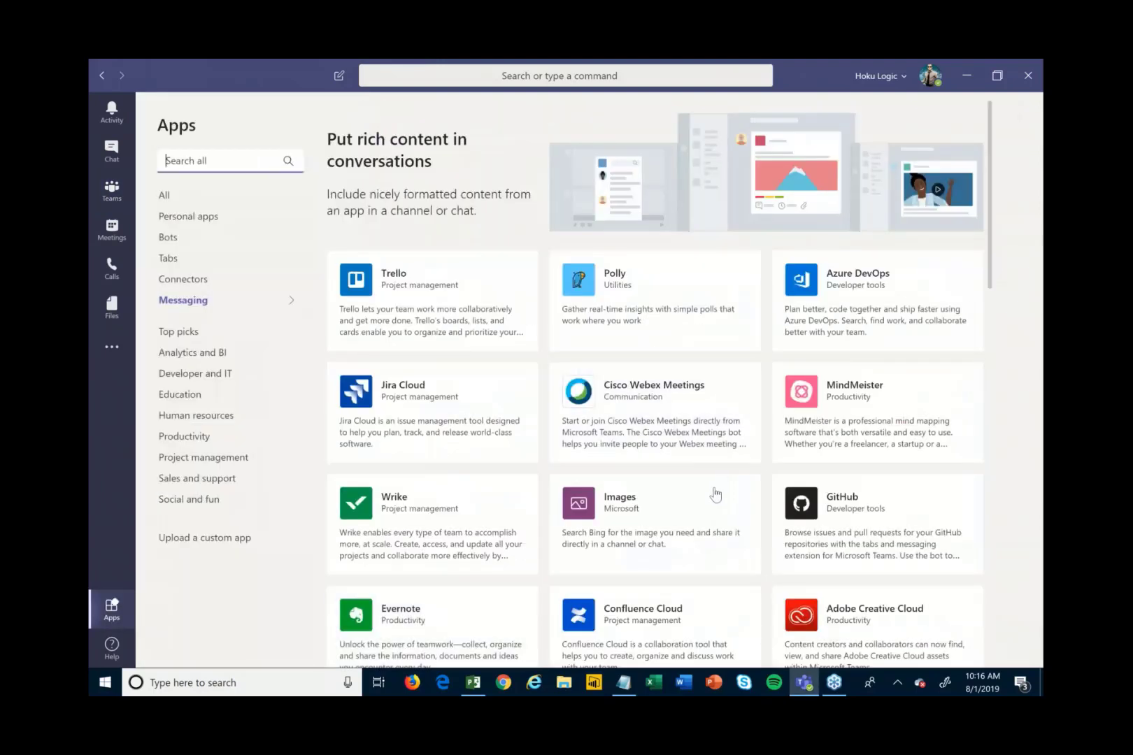
pyautogui.scroll(-10, 714, 495)
pyautogui.scroll(10, 715, 495)
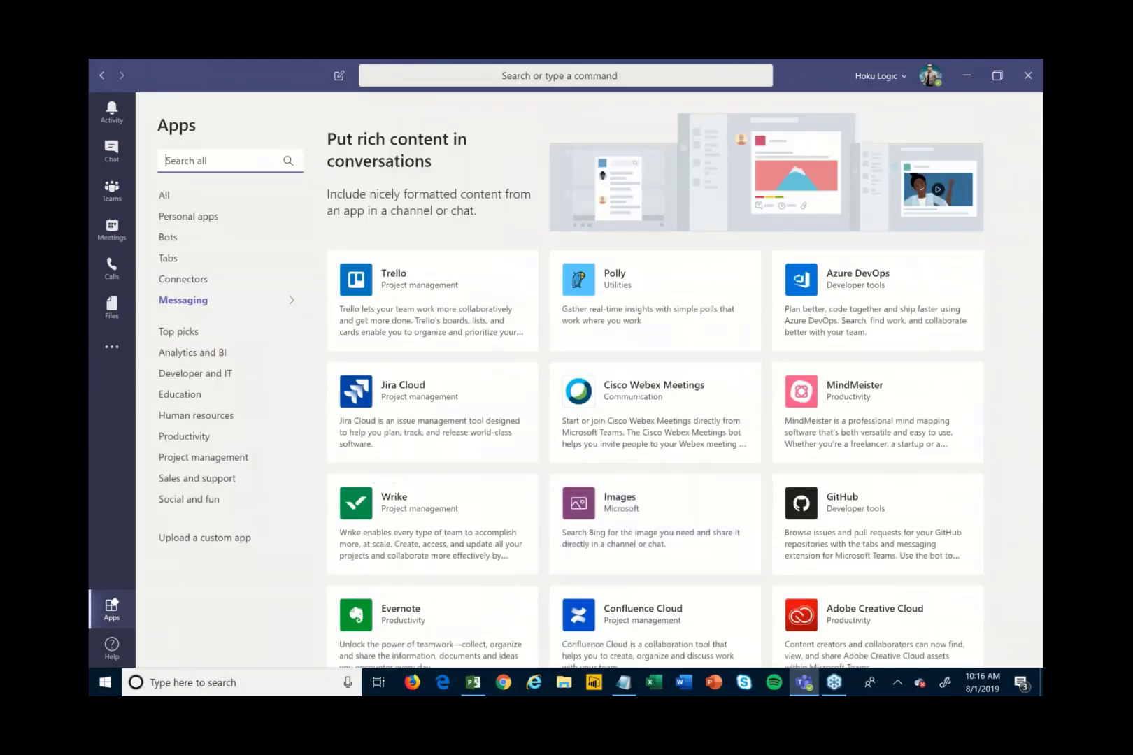
pyautogui.click(102, 75)
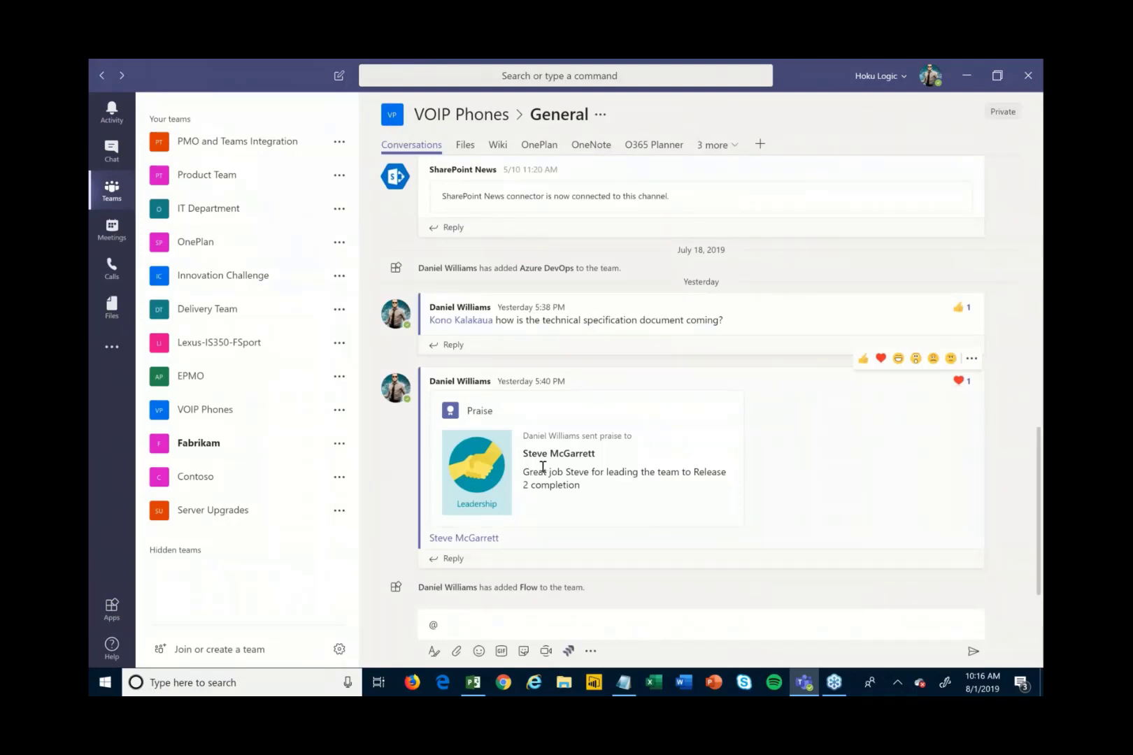
# Step: Start a new conversation with an @ mention, then close the bot gallery and clear the @
pyautogui.click(498, 631)
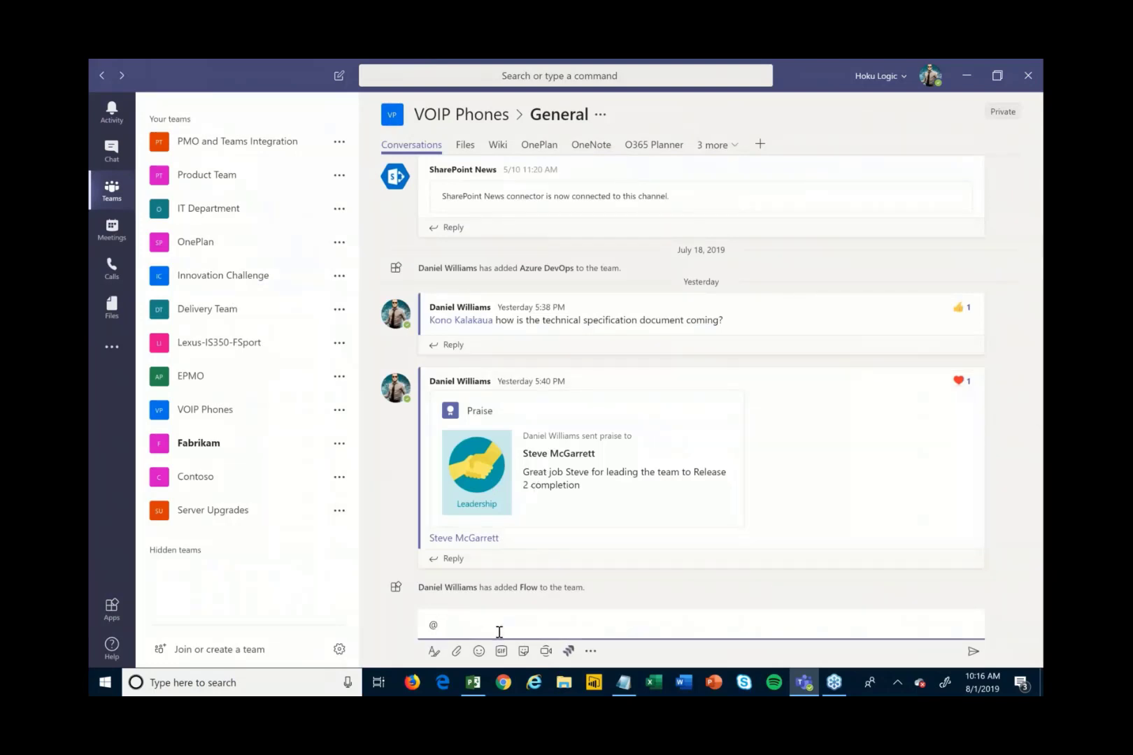
pyautogui.press('BackSpace')
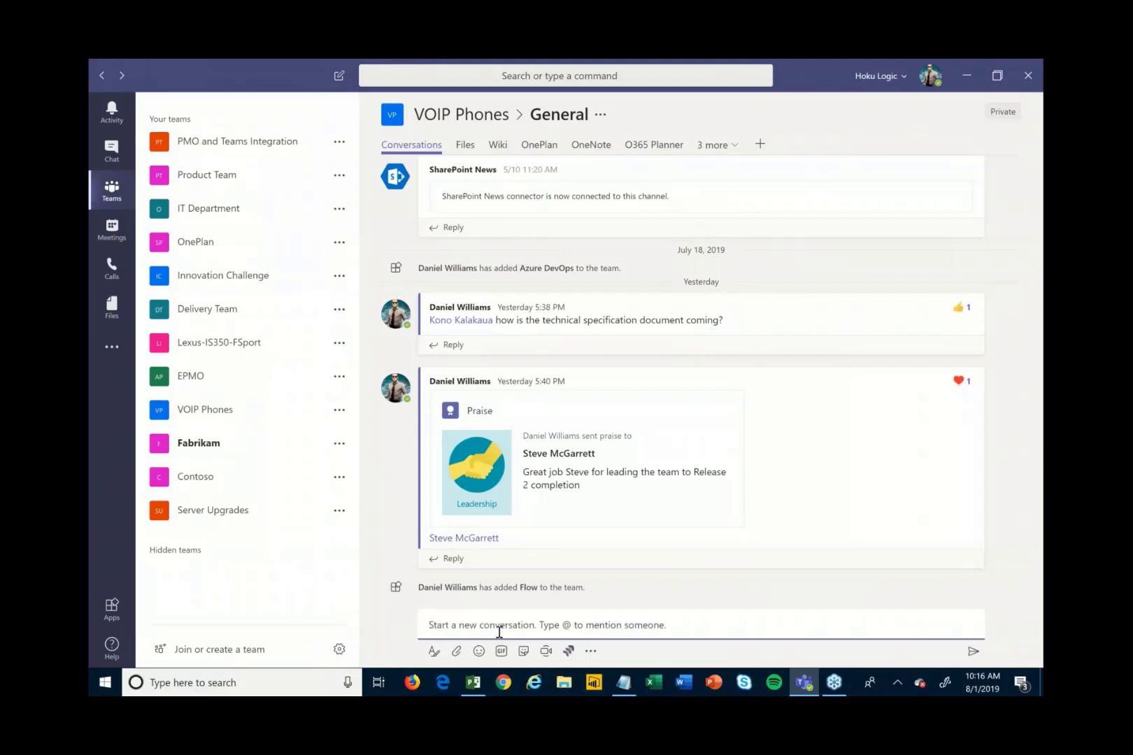
pyautogui.write('@')
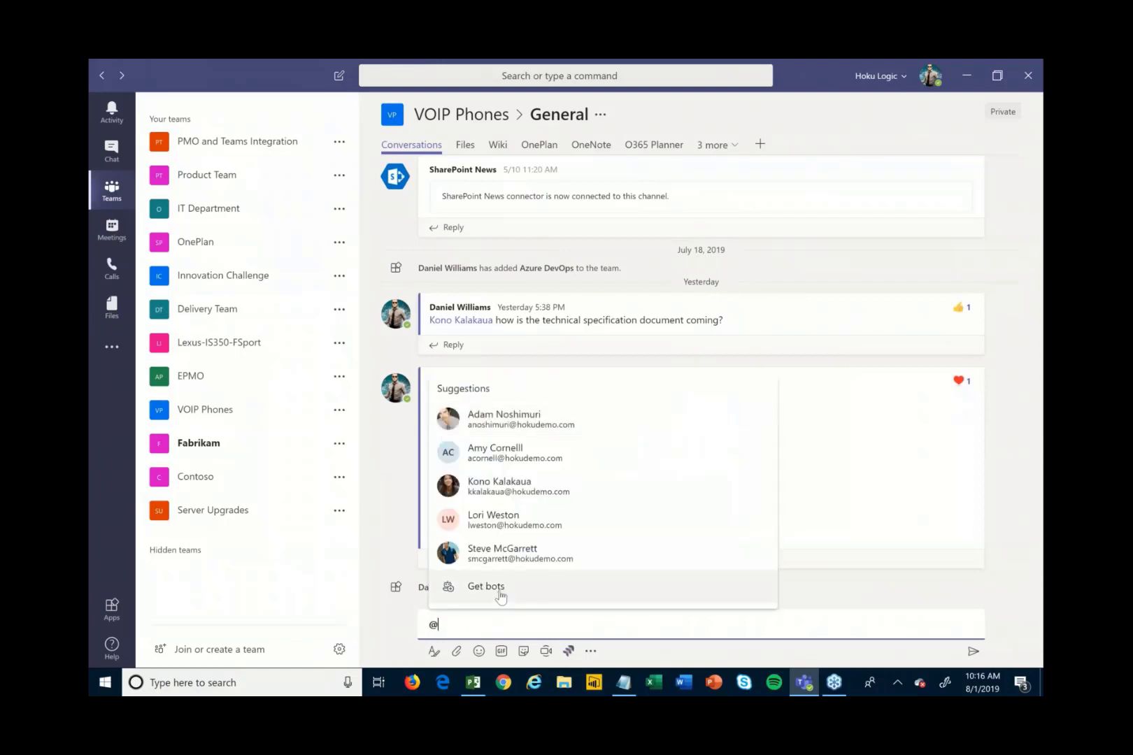
pyautogui.press('Escape')
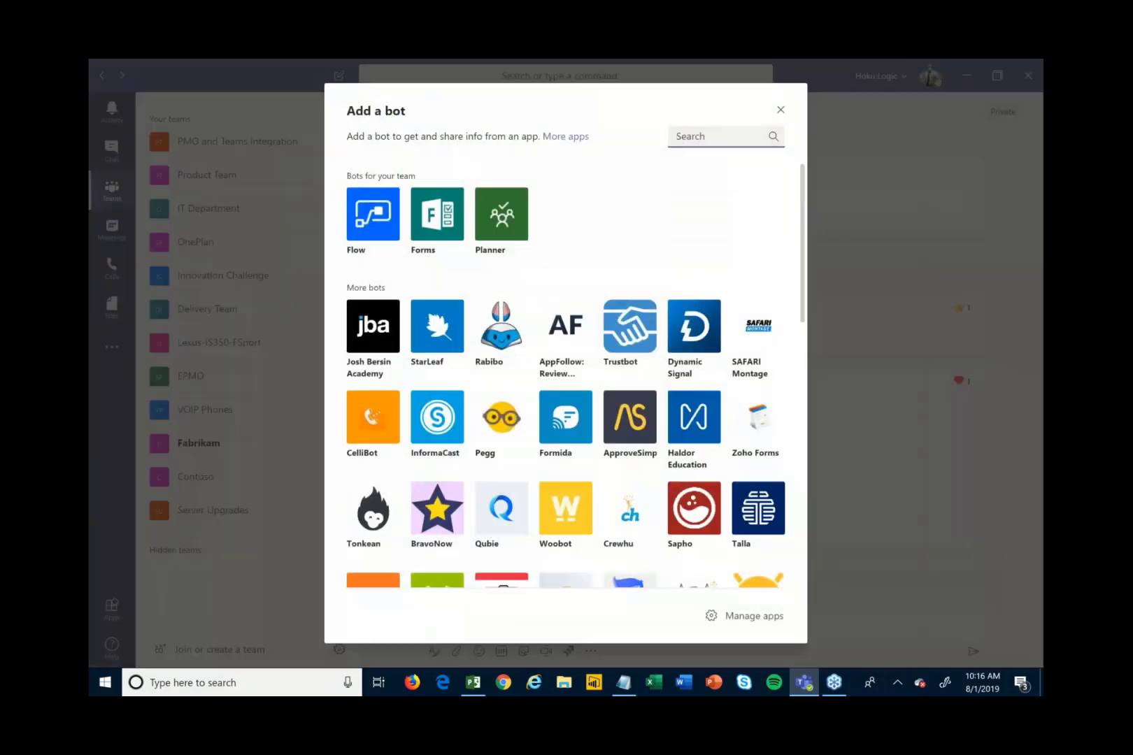
pyautogui.scroll(-4, 547, 439)
pyautogui.scroll(-5, 548, 439)
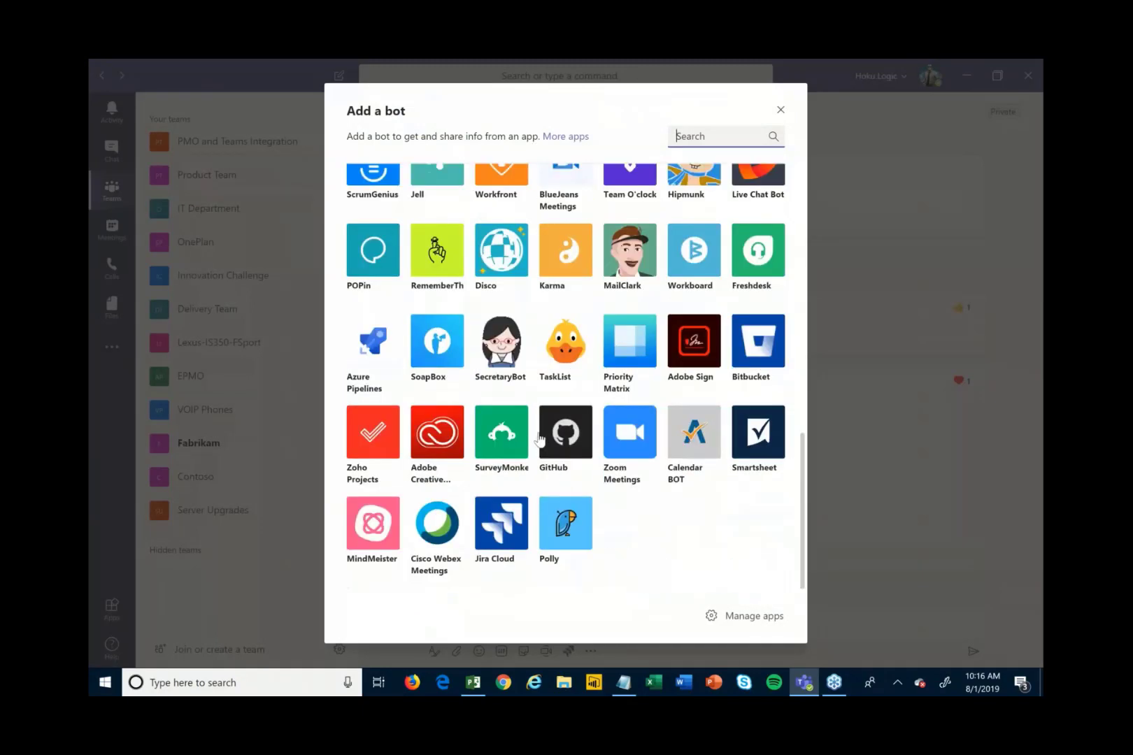
pyautogui.scroll(10, 560, 413)
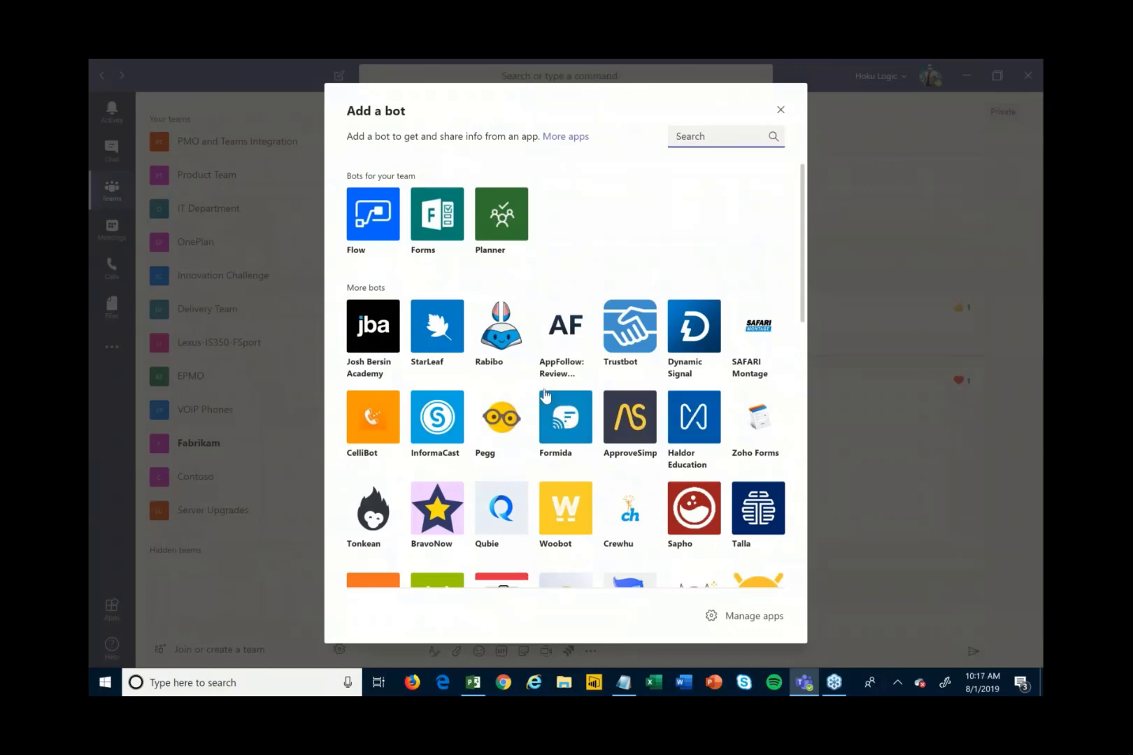
pyautogui.click(780, 110)
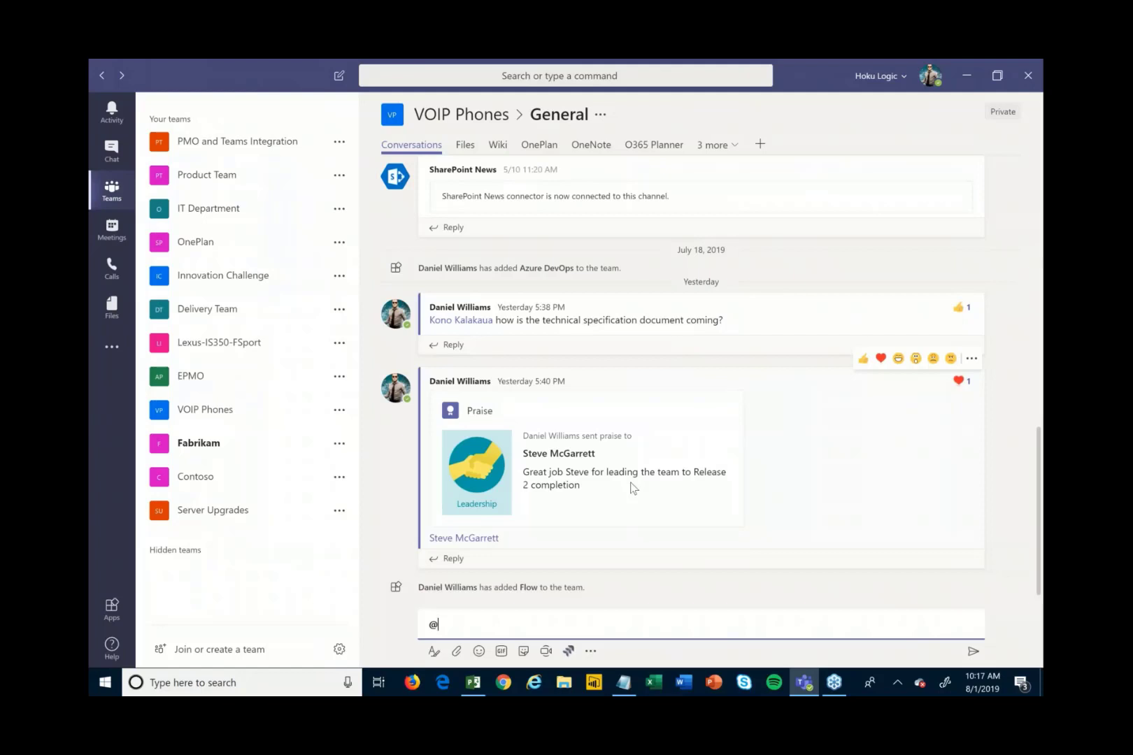
pyautogui.press('BackSpace')
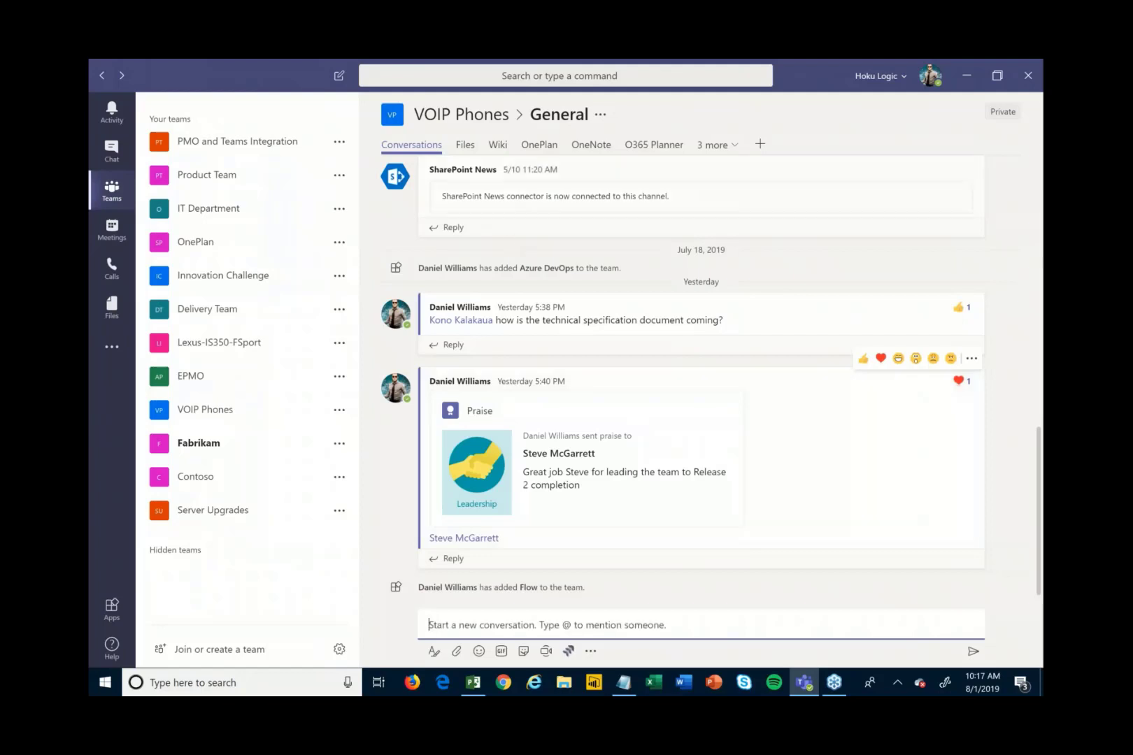
# Step: Review the channel's files, selecting FSI Agile - Bimodal TWO.mpp, then open the Lessons Learned wiki
pyautogui.click(465, 145)
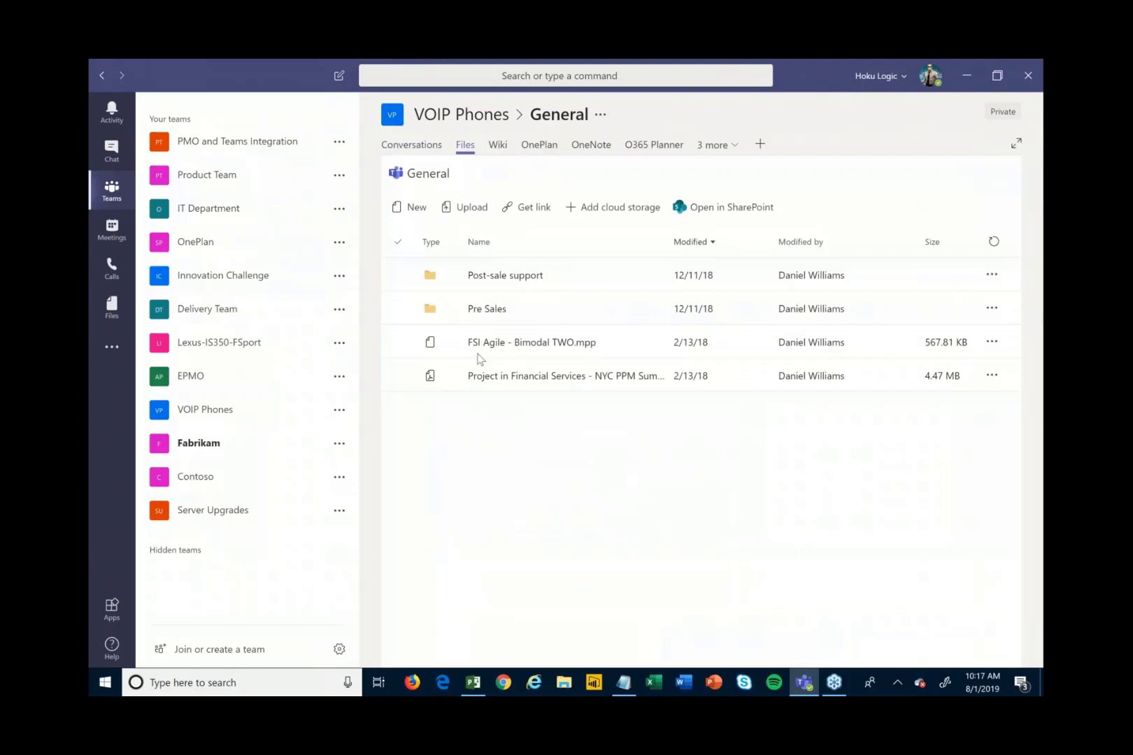
pyautogui.click(515, 310)
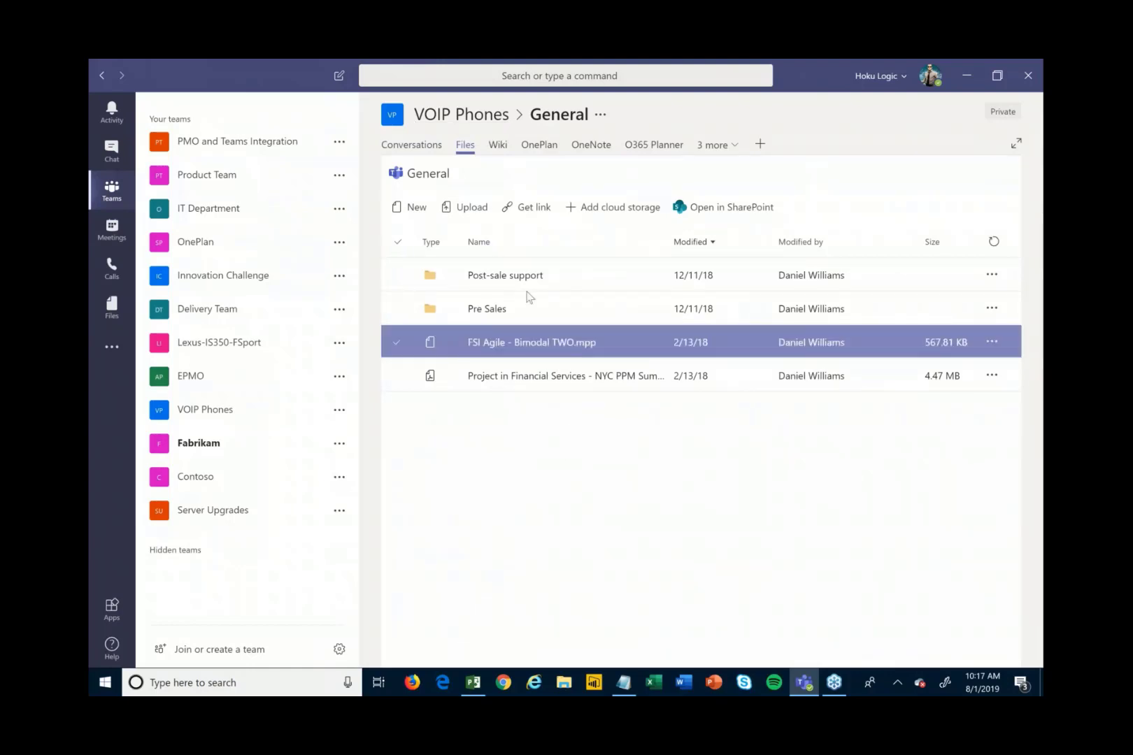
pyautogui.click(498, 145)
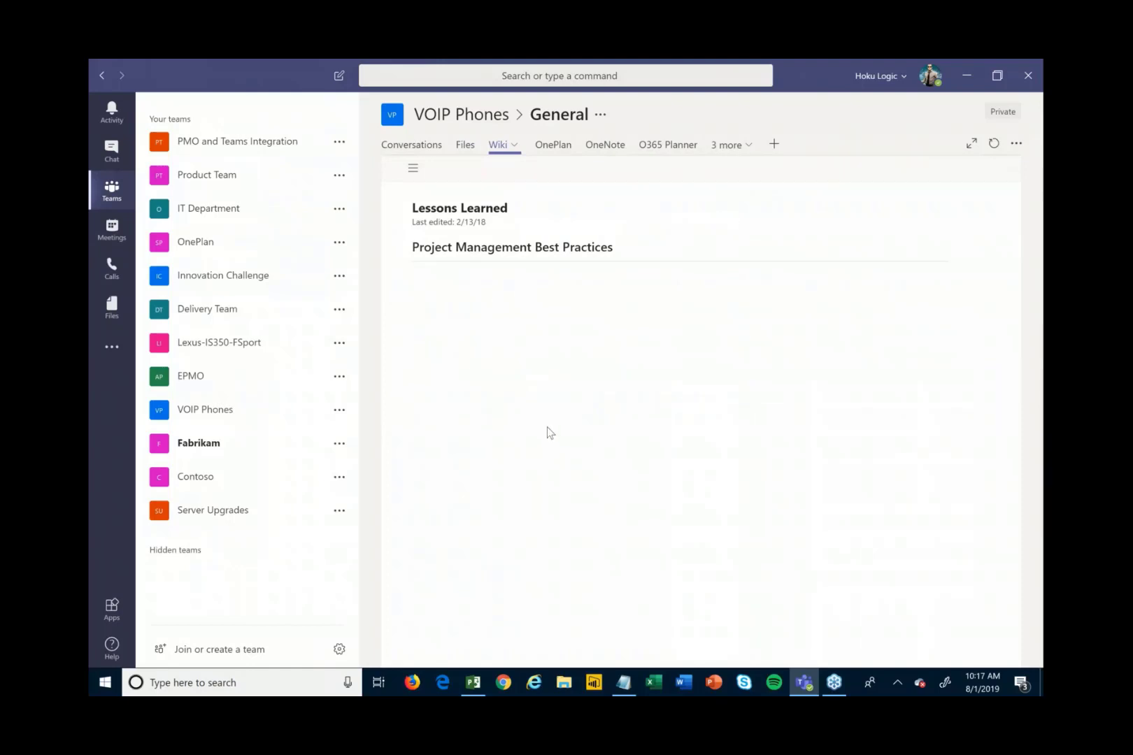
# Step: View the OneNote meeting minutes notebook, then the O365 Planner board with To do, In Progress, Completed buckets
pyautogui.click(606, 147)
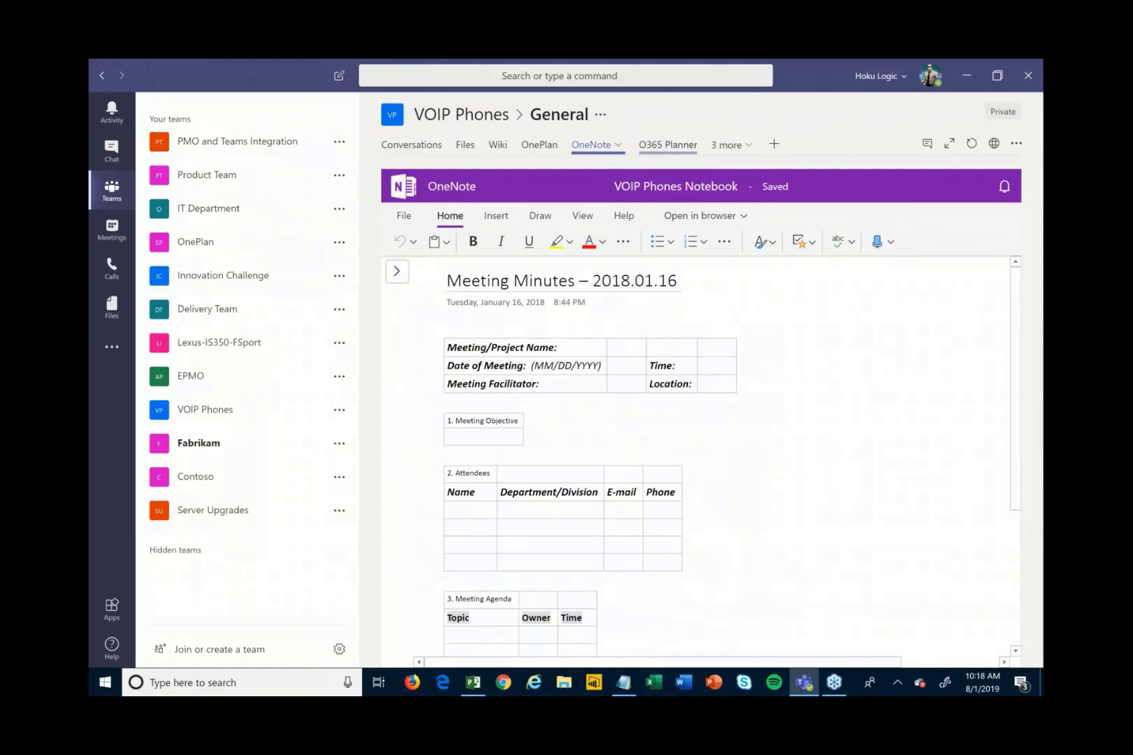
pyautogui.click(668, 144)
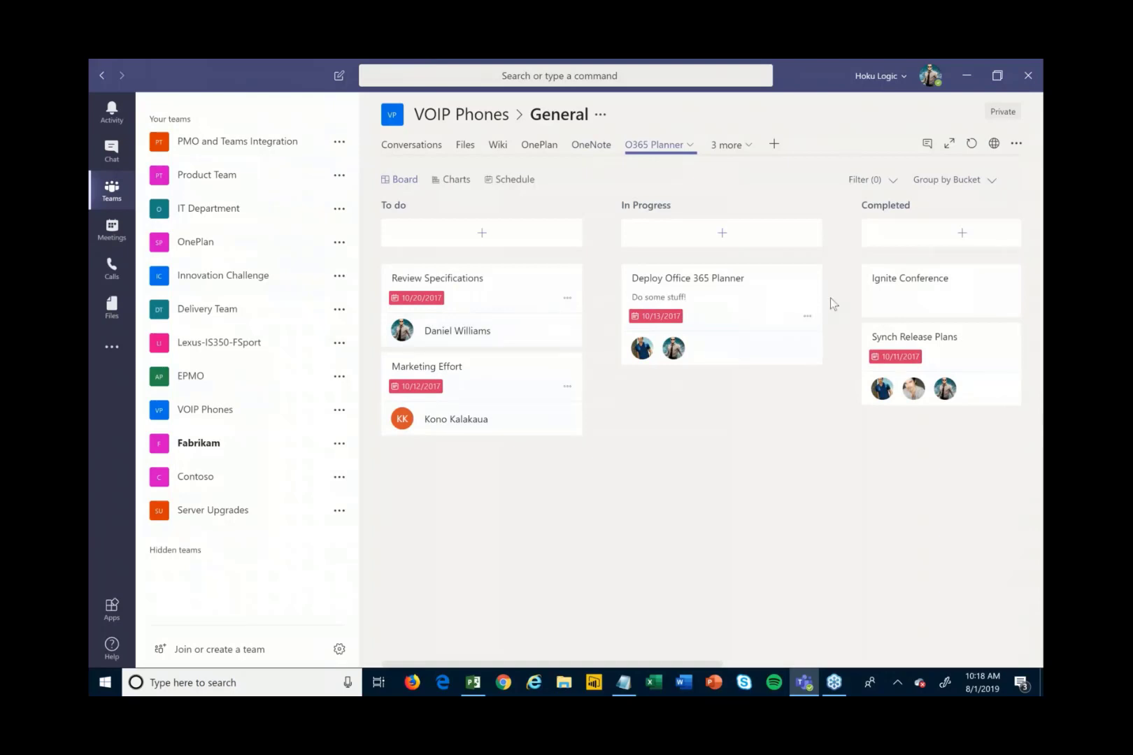
# Step: Open the OnePlan tab and expand it to full view on the VOIP Phones Schedule page
pyautogui.click(624, 275)
pyautogui.click(538, 146)
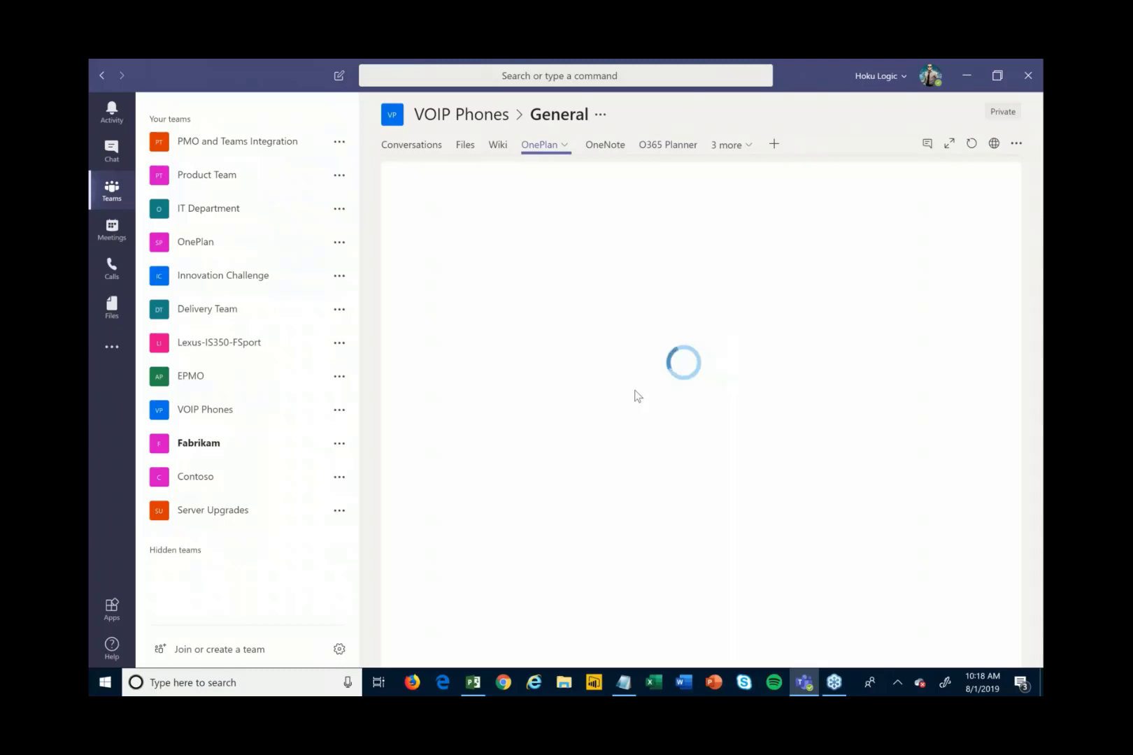
pyautogui.click(950, 145)
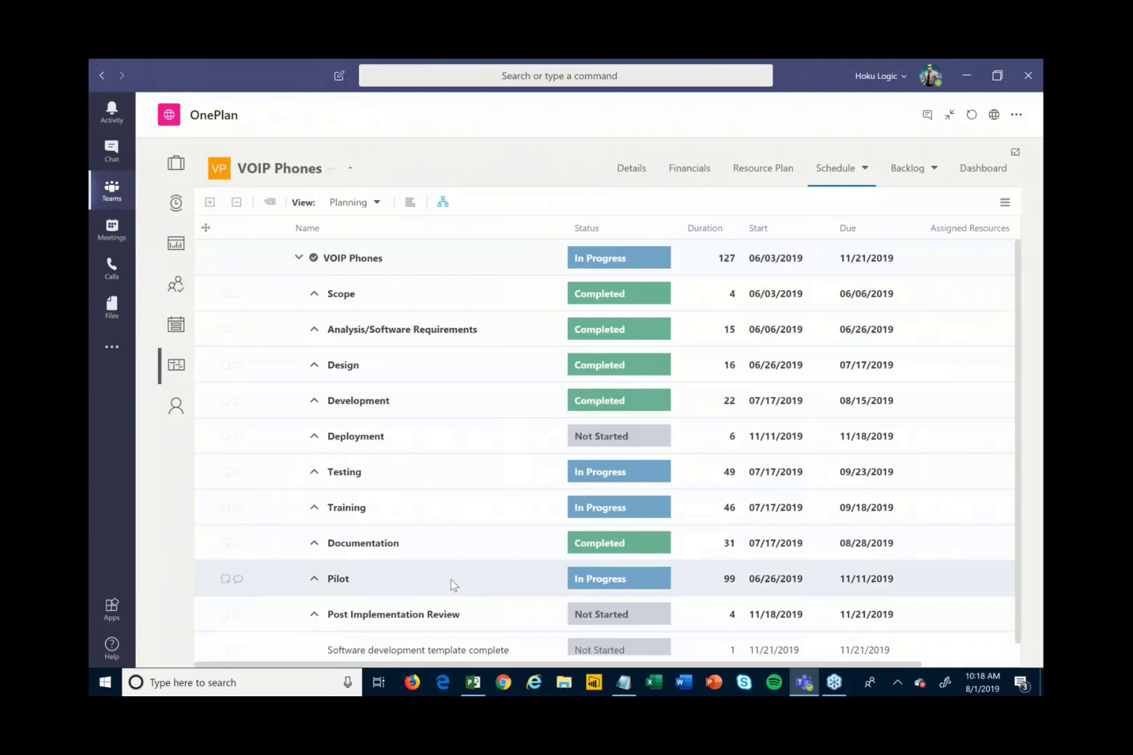
# Step: Publish the VOIP Phones.mpp Scope tasks to OnePlan, then run Update, which finds no tasks to bring back
pyautogui.click(473, 683)
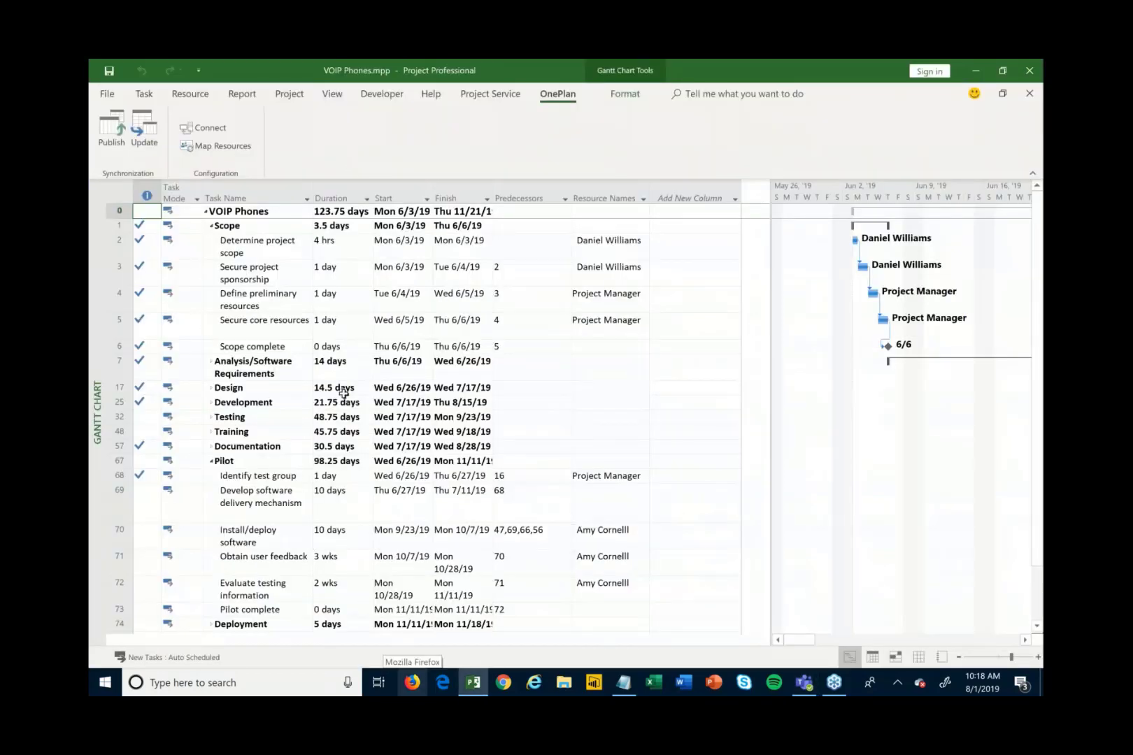
pyautogui.moveTo(286, 245); pyautogui.dragTo(258, 346)
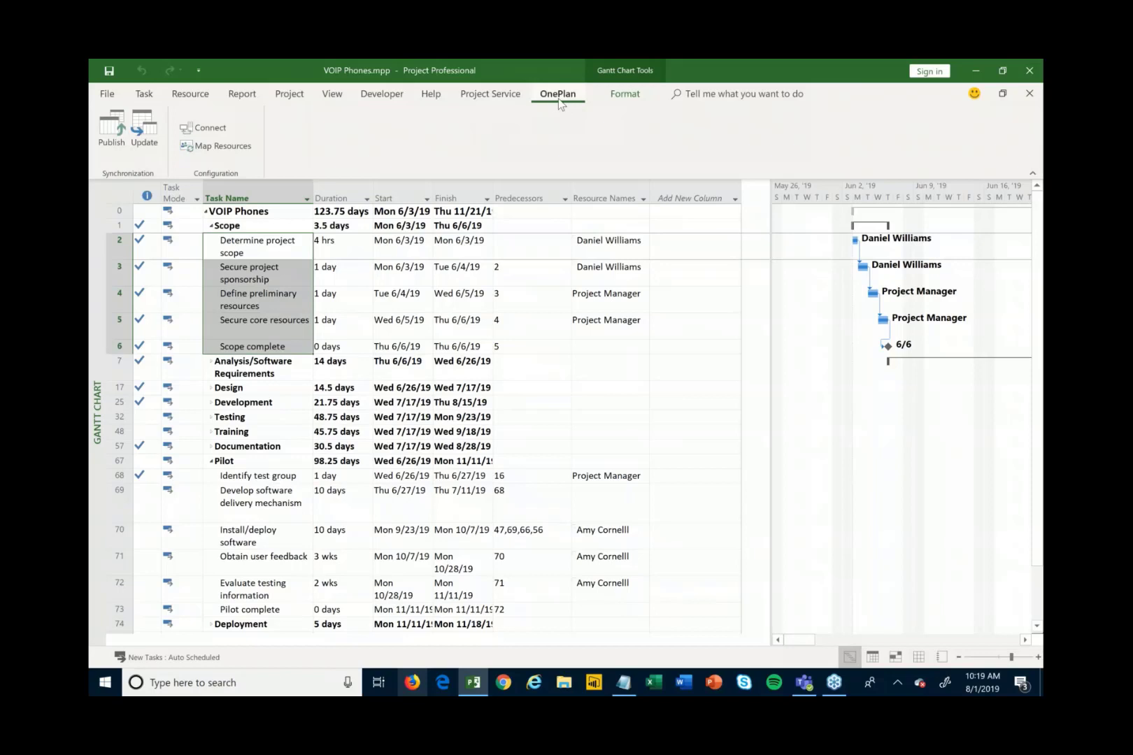
pyautogui.click(113, 140)
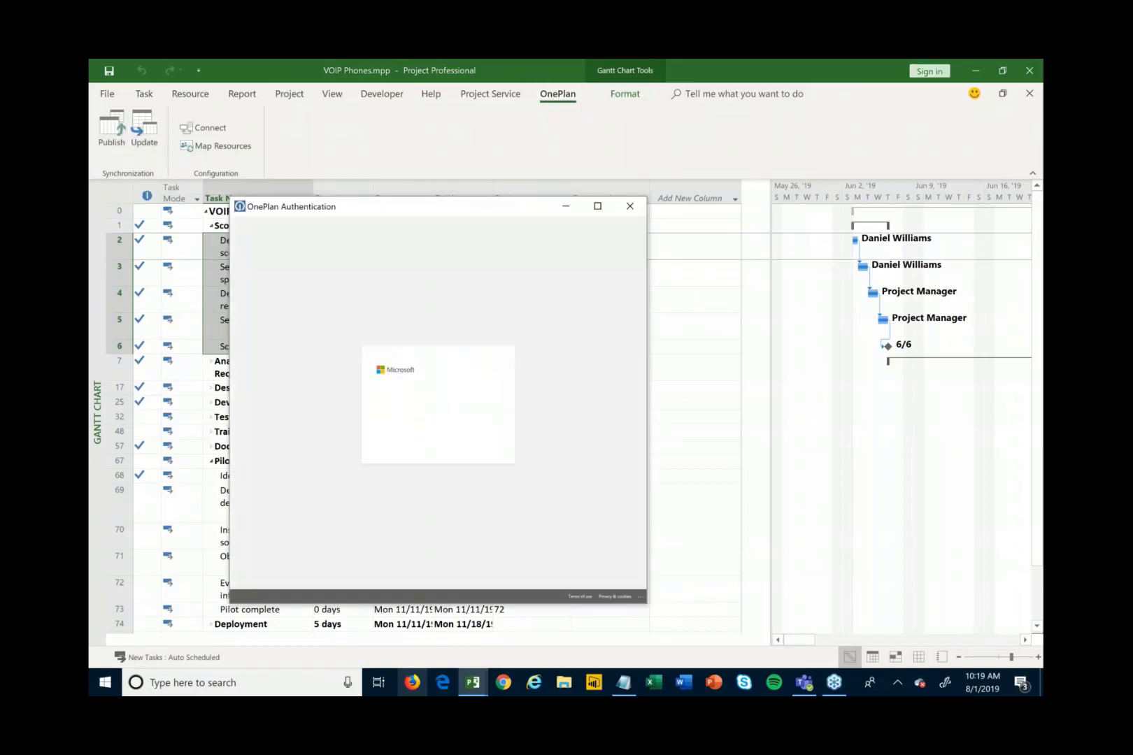
pyautogui.click(434, 462)
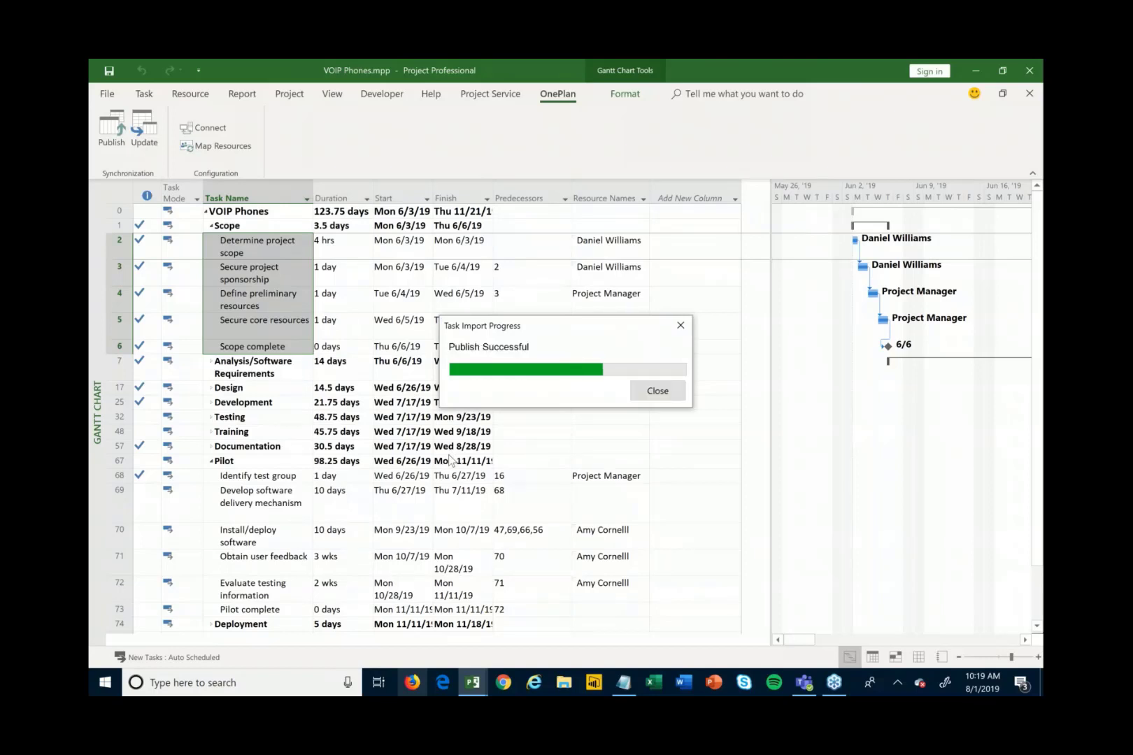
pyautogui.click(647, 391)
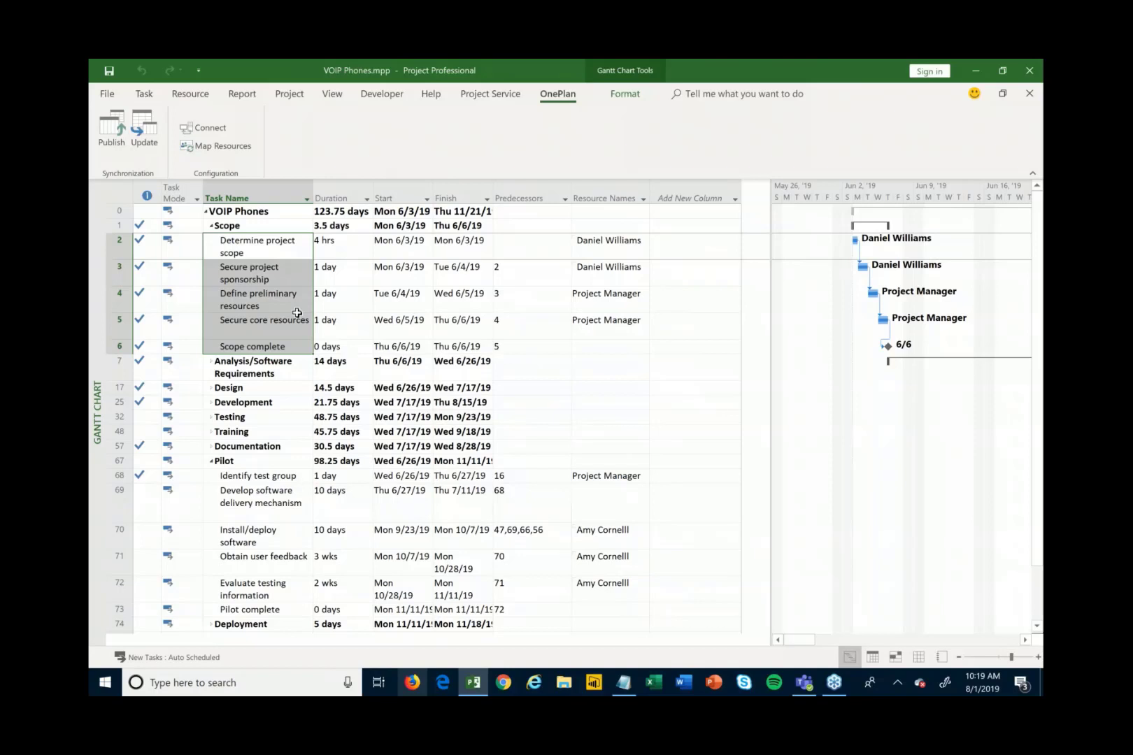
pyautogui.click(144, 128)
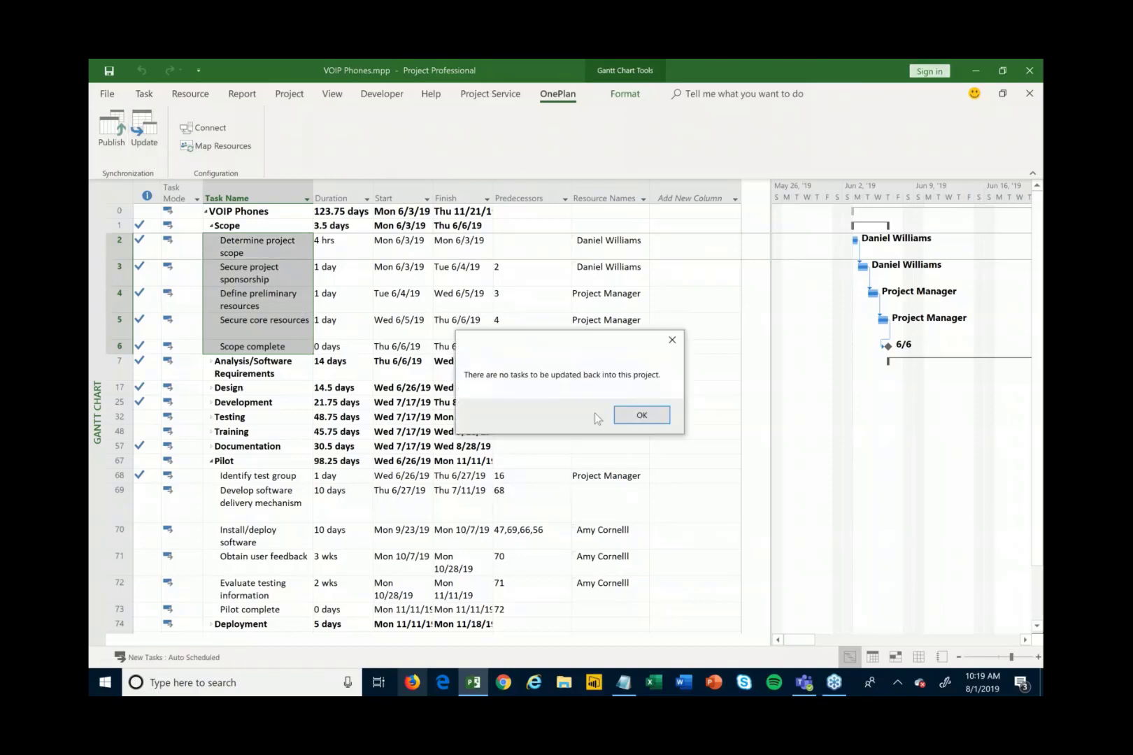
pyautogui.click(642, 415)
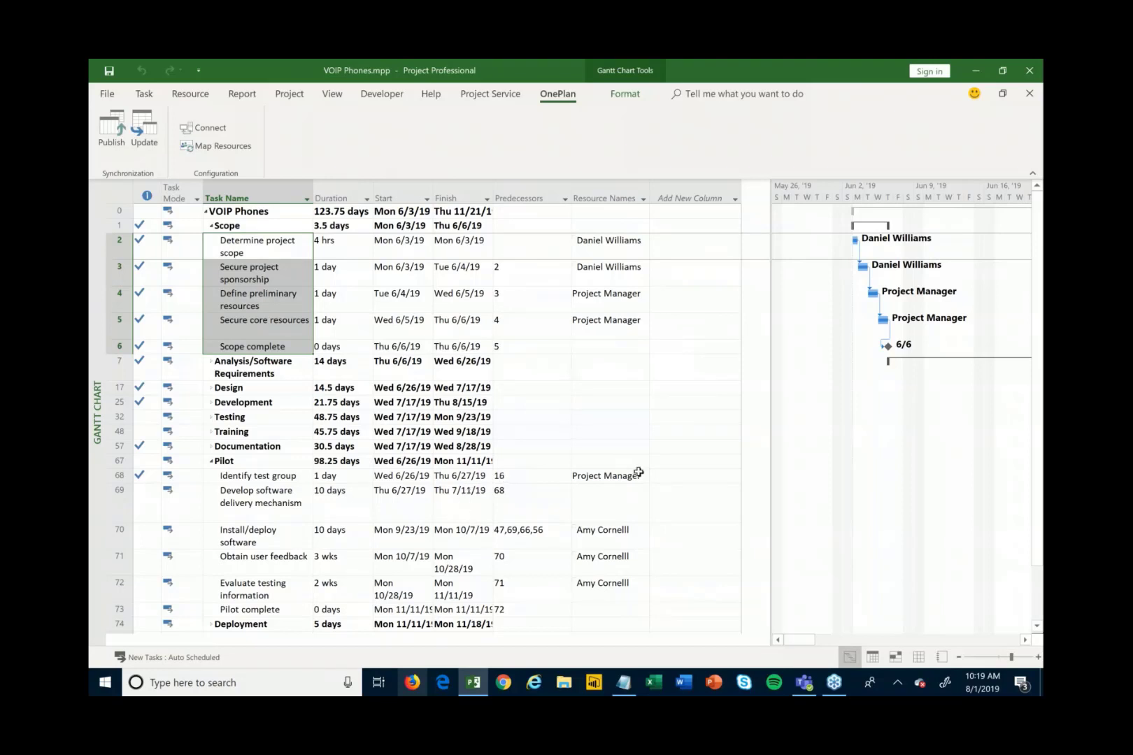
# Step: Back in OnePlan, expand the Scope and Analysis/Software Requirements phases to show their tasks
pyautogui.click(975, 72)
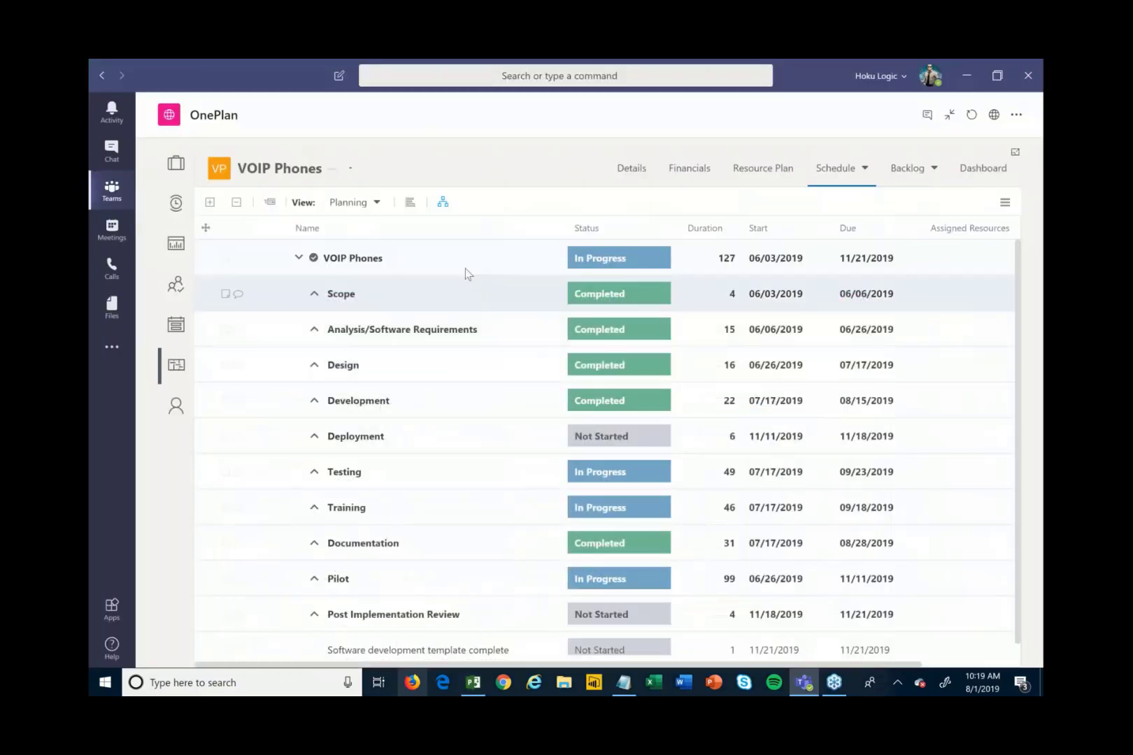
pyautogui.click(315, 294)
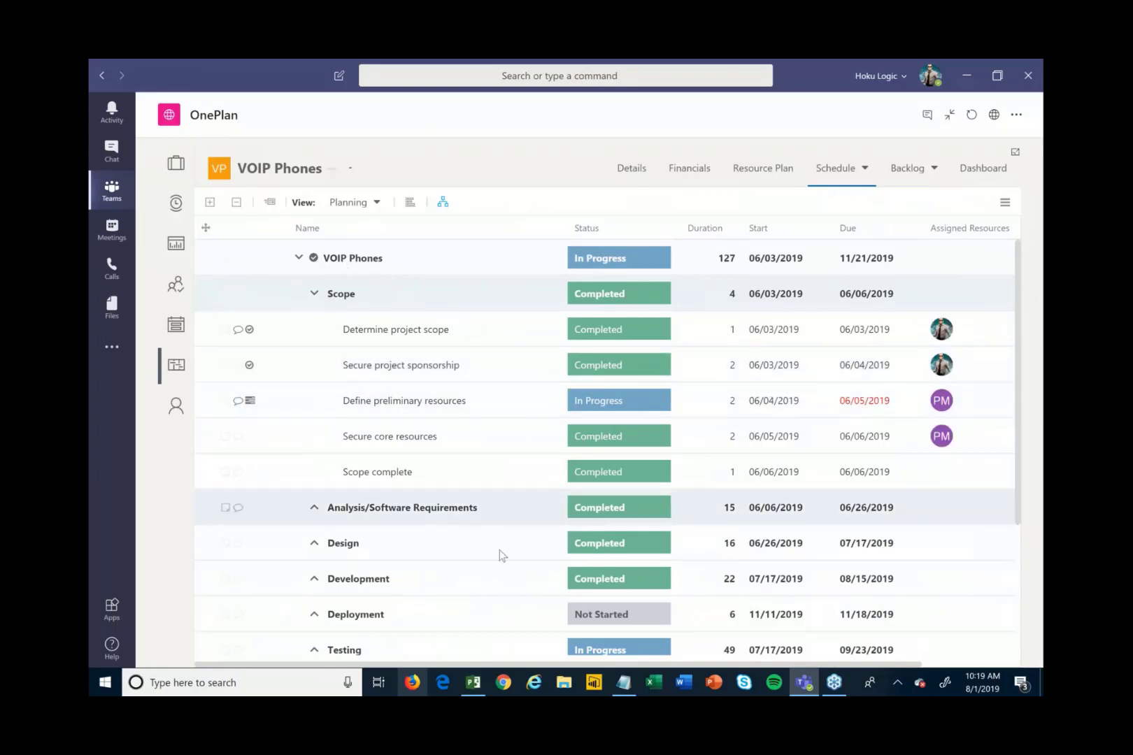
pyautogui.click(314, 508)
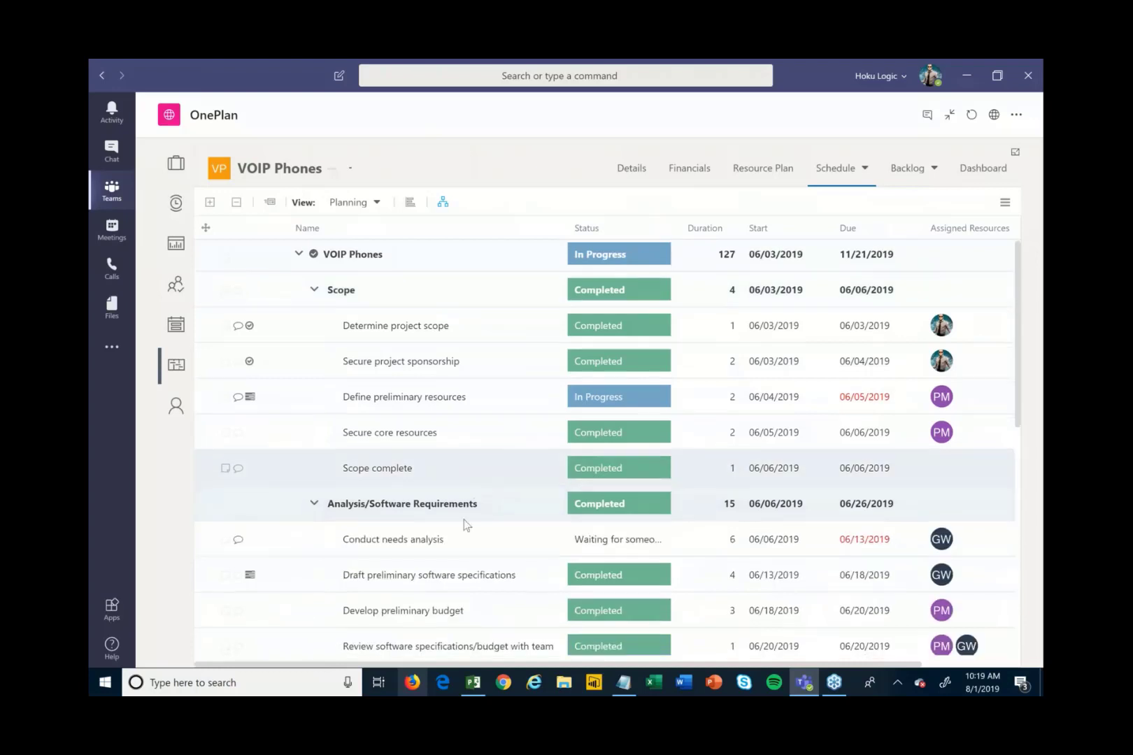
pyautogui.scroll(-3, 467, 524)
pyautogui.scroll(3, 463, 508)
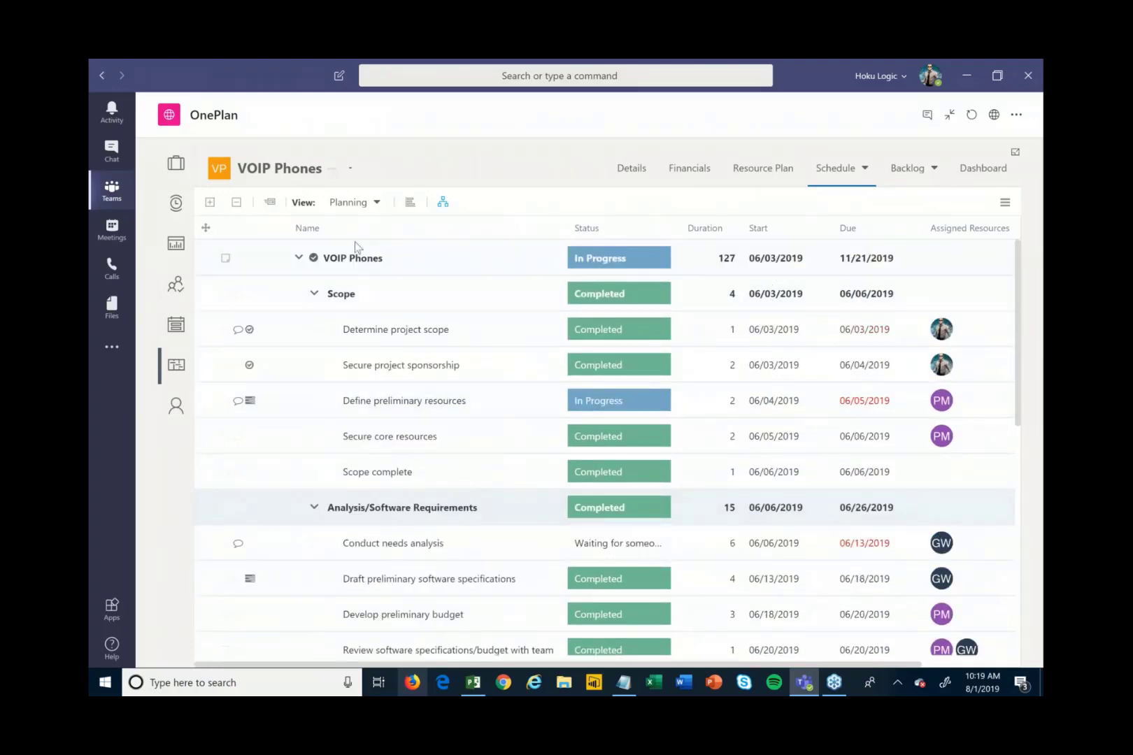
# Step: Show the Gantt chart, widen the task list to reveal full statuses, then hide the Gantt again
pyautogui.click(410, 202)
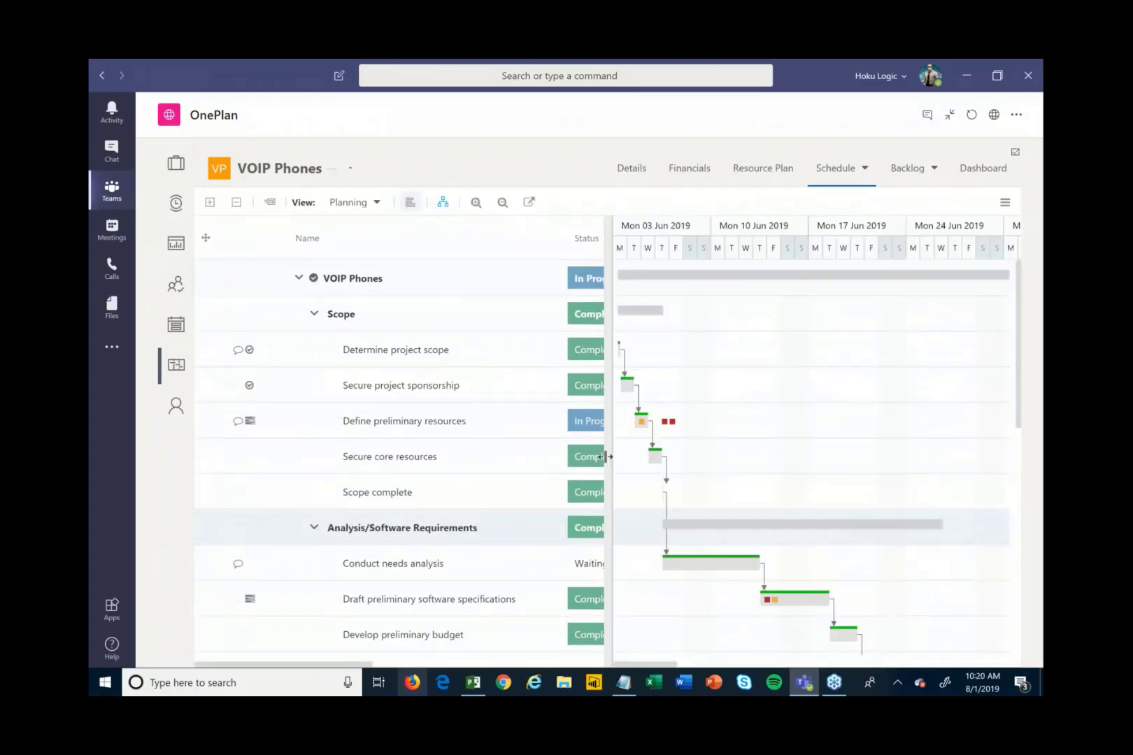
pyautogui.moveTo(605, 456); pyautogui.dragTo(694, 453)
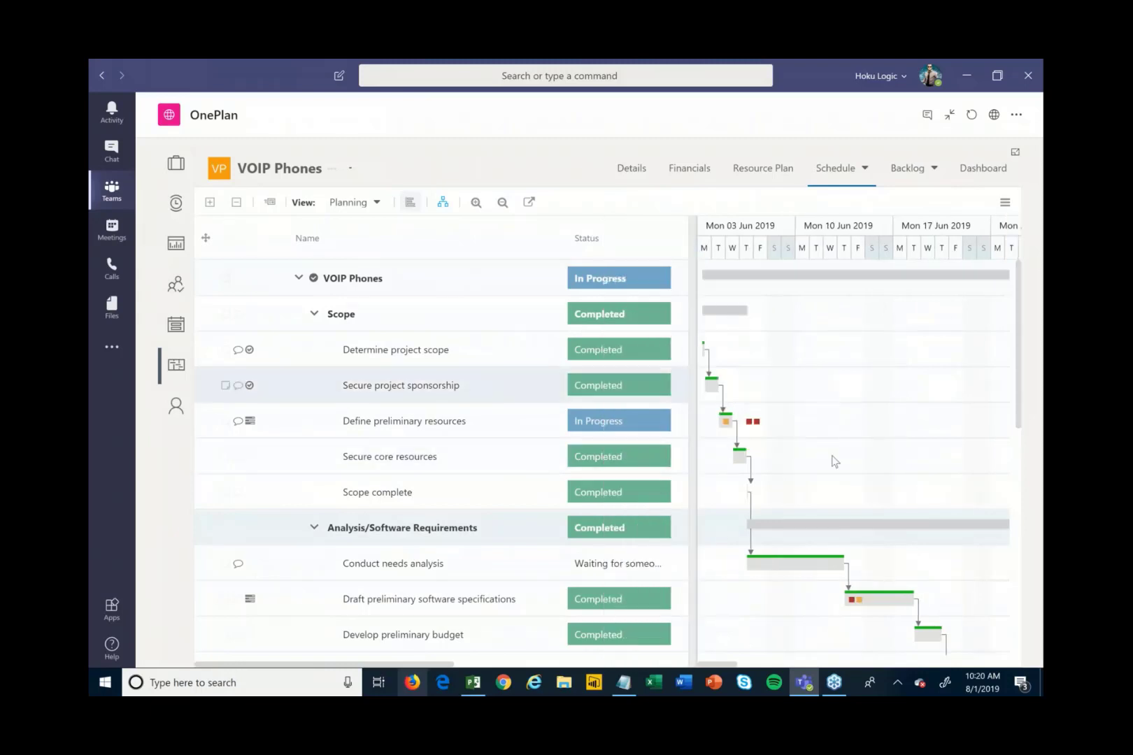
pyautogui.scroll(-5, 832, 469)
pyautogui.scroll(5, 835, 475)
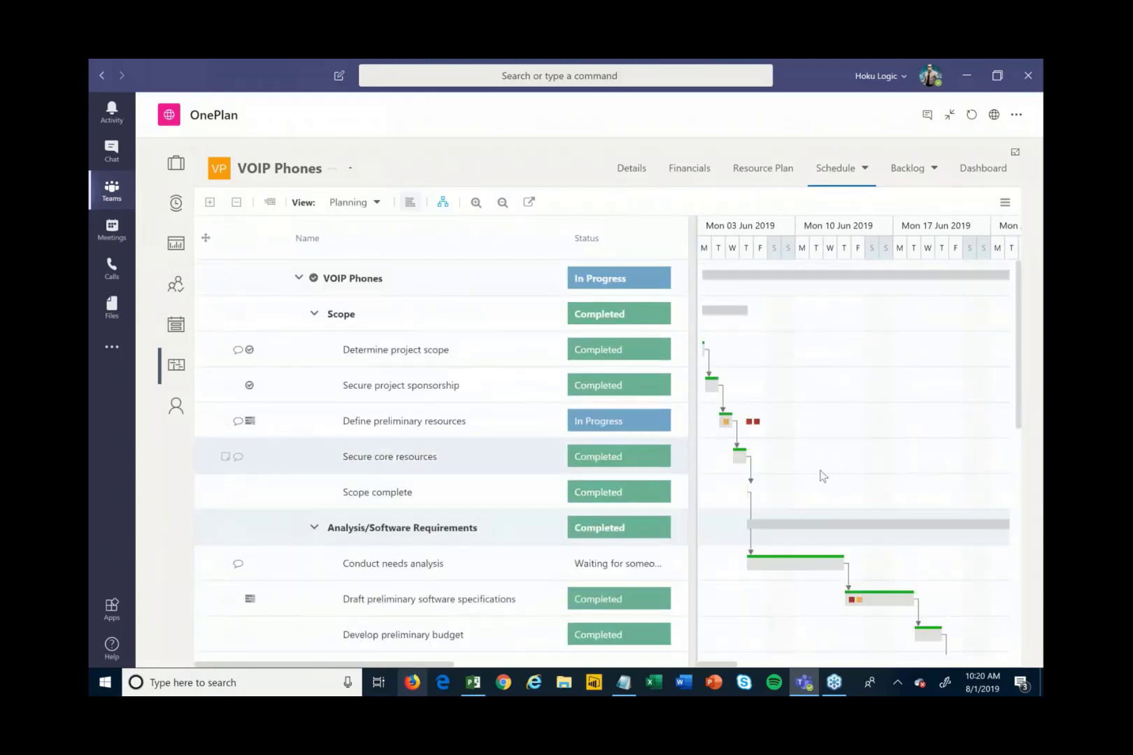
pyautogui.click(411, 202)
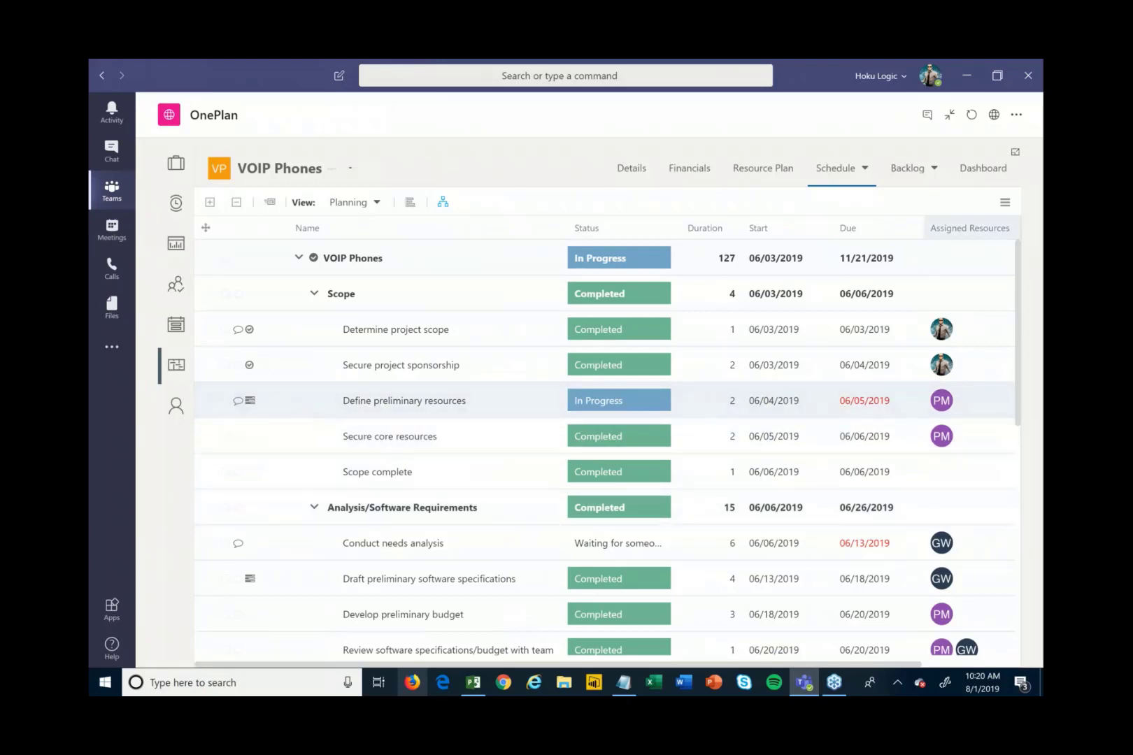
# Step: Show Activities for Define preliminary resources and drag Submit Team for Approval toward In Progress
pyautogui.click(1005, 202)
pyautogui.click(983, 297)
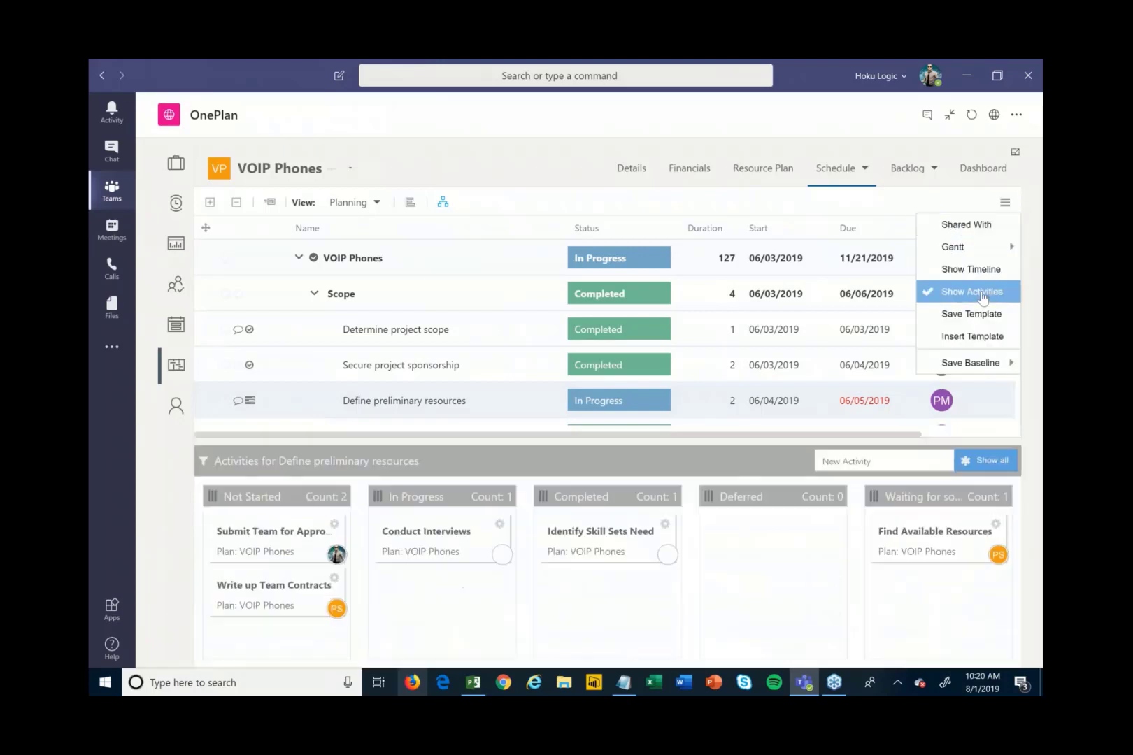
pyautogui.scroll(-1, 435, 353)
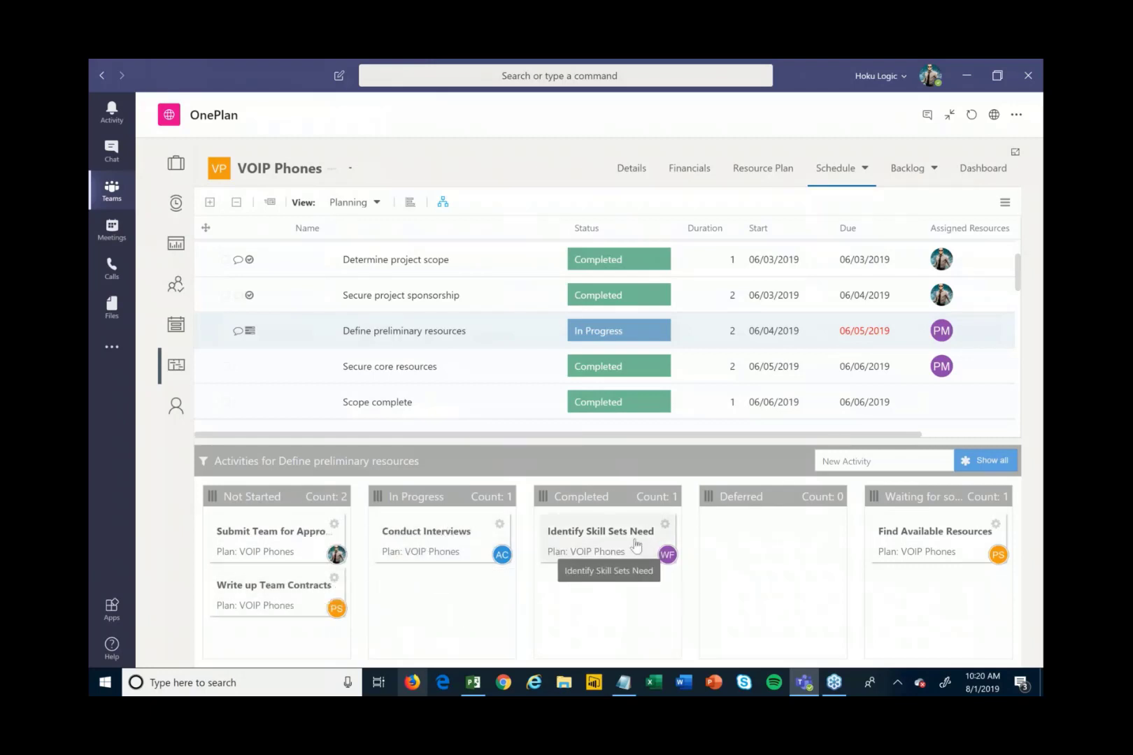
pyautogui.moveTo(336, 544); pyautogui.dragTo(245, 533)
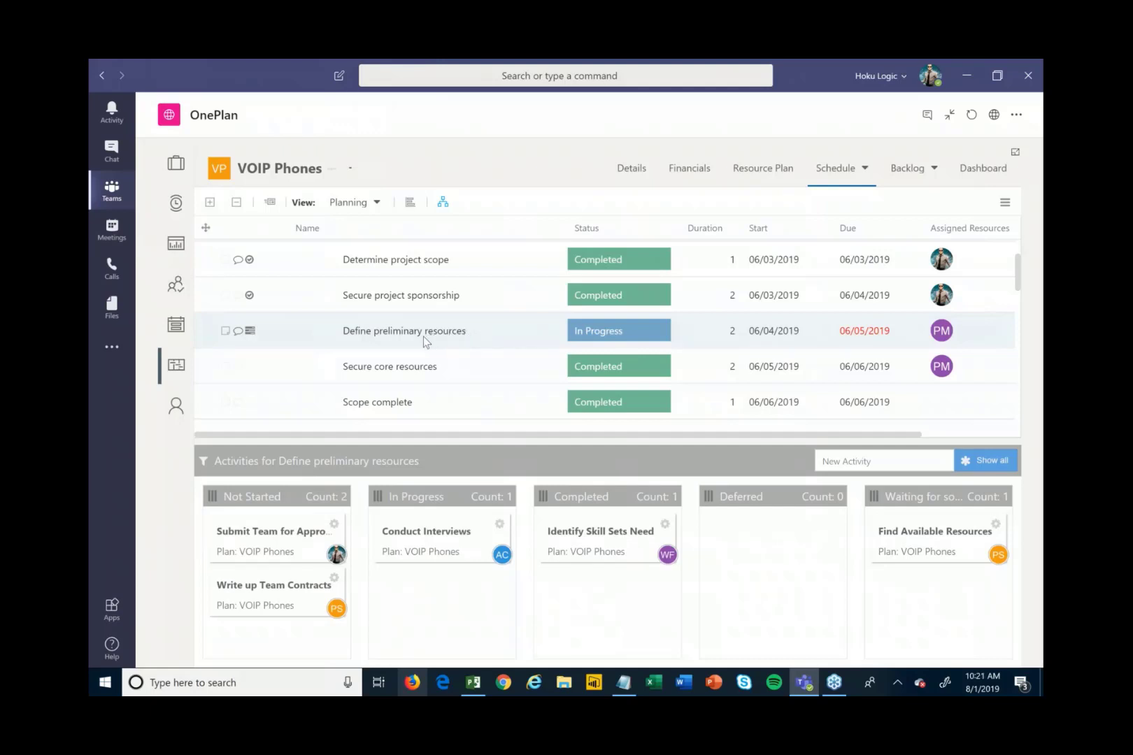
pyautogui.click(238, 332)
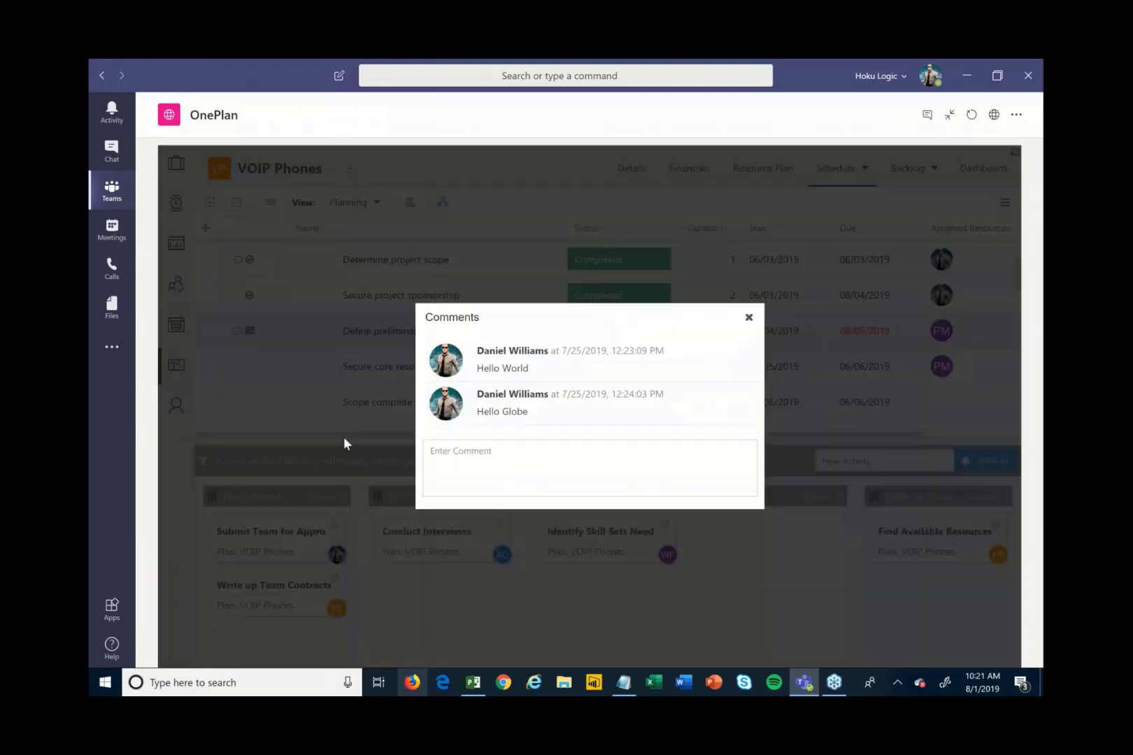
pyautogui.click(514, 465)
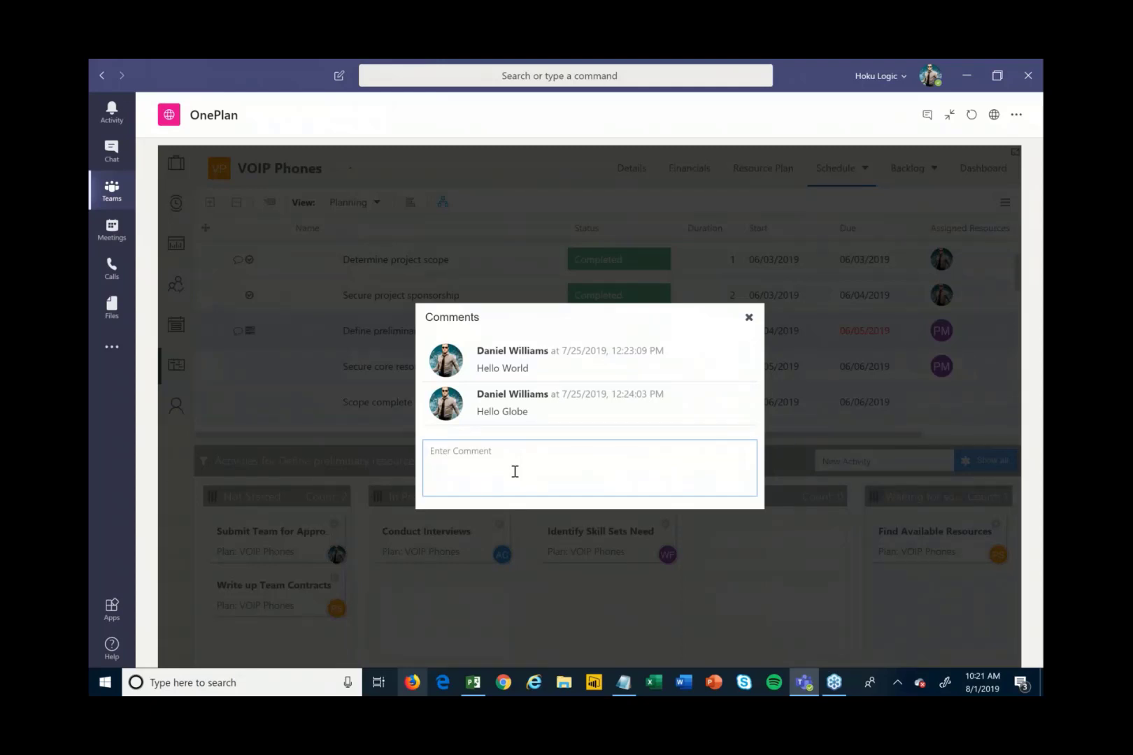
pyautogui.click(748, 318)
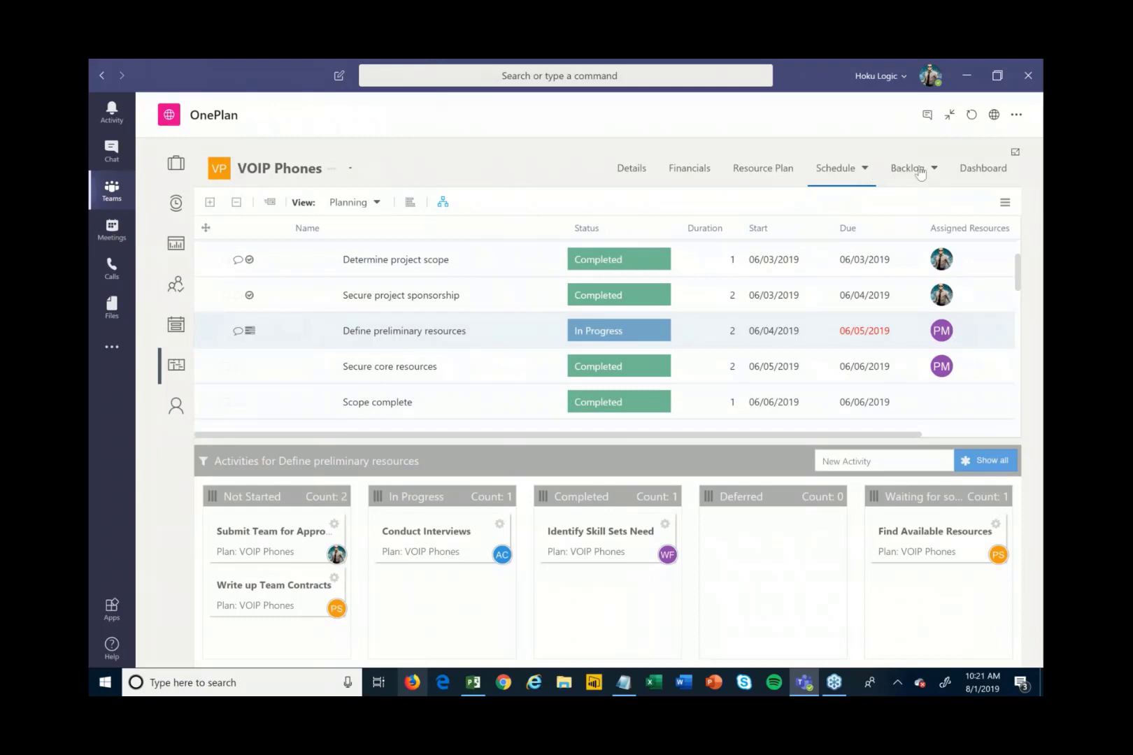
# Step: Open the Schedule dropdown listing the Grid, Scheduler and Board views
pyautogui.click(836, 169)
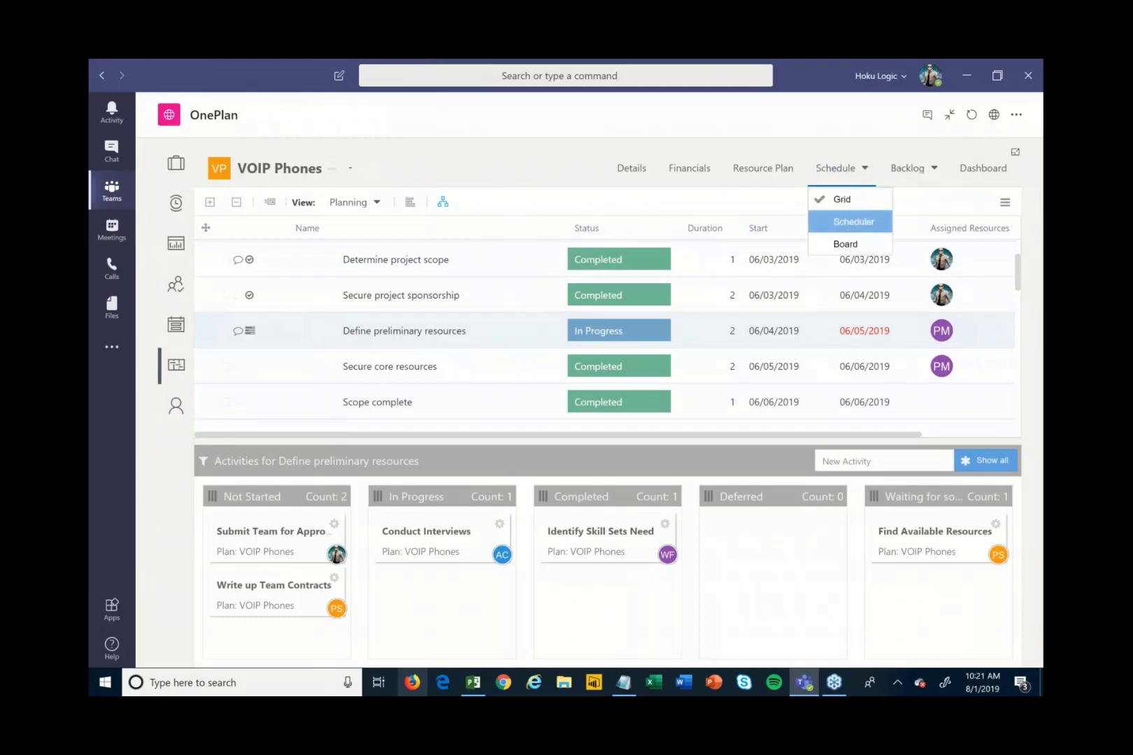
# Step: Switch the VOIP Phones schedule to Board view, then reopen the Schedule views dropdown
pyautogui.click(845, 246)
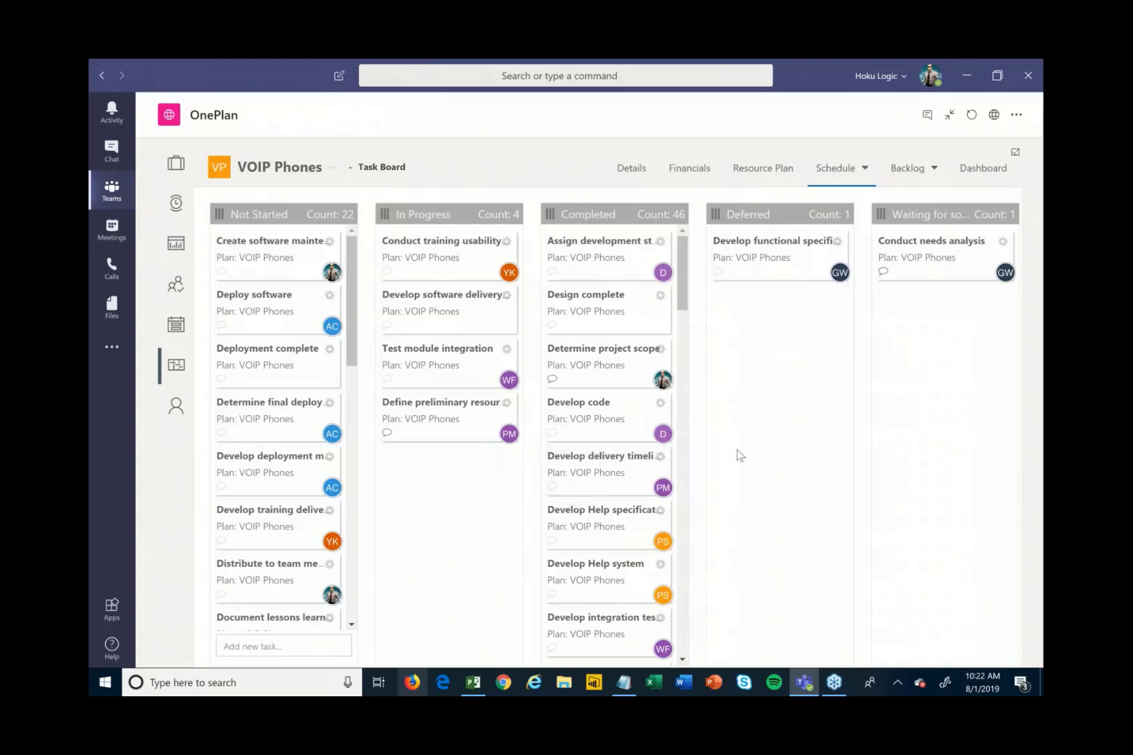
pyautogui.click(842, 175)
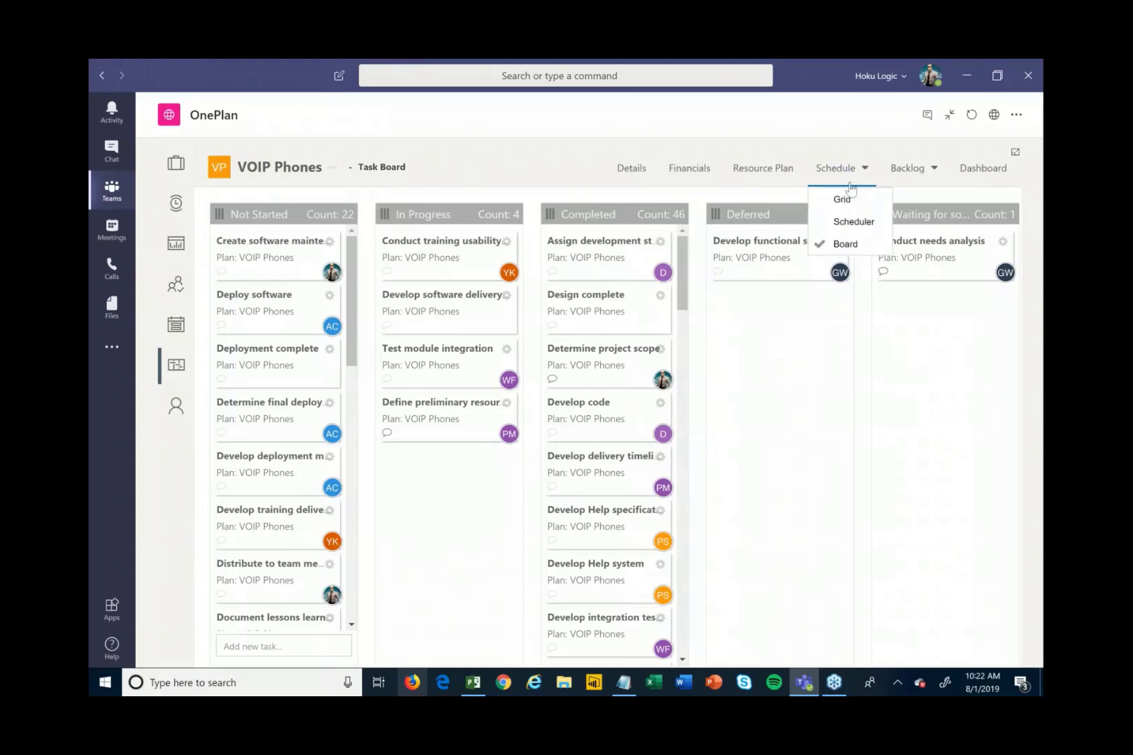
# Step: Switch to Scheduler, expand the first business analyst, zoom to Month, show all work and widen the timeline
pyautogui.click(846, 221)
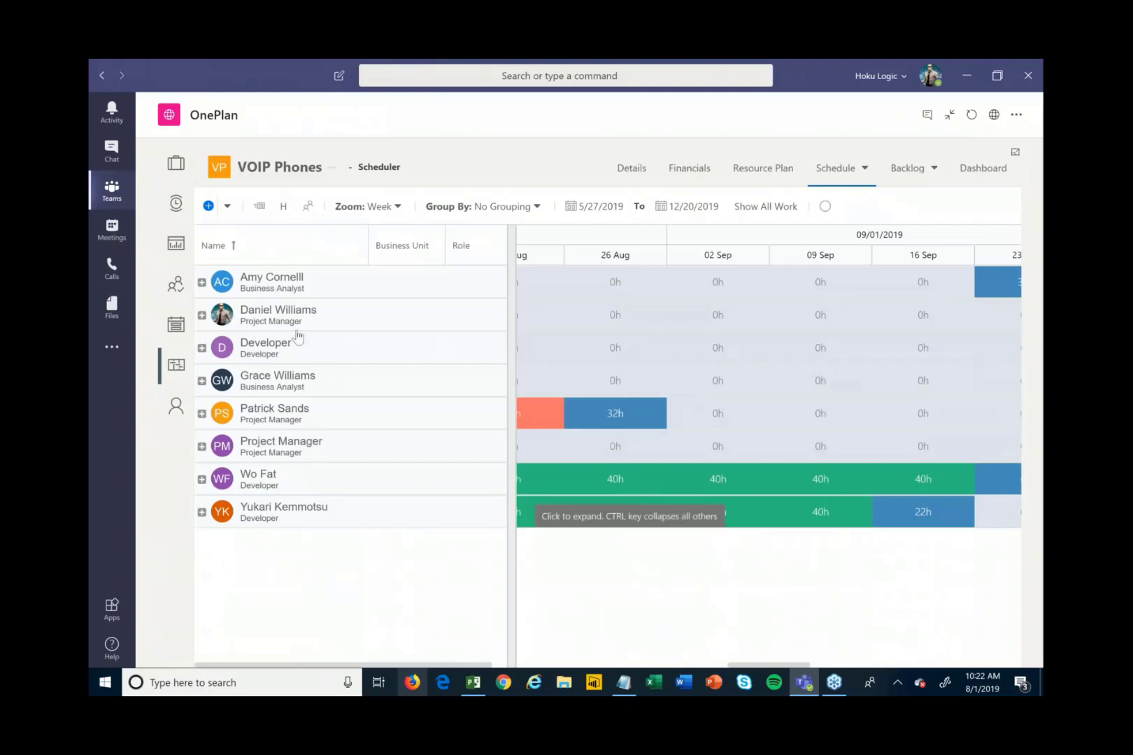
pyautogui.click(202, 282)
pyautogui.click(365, 207)
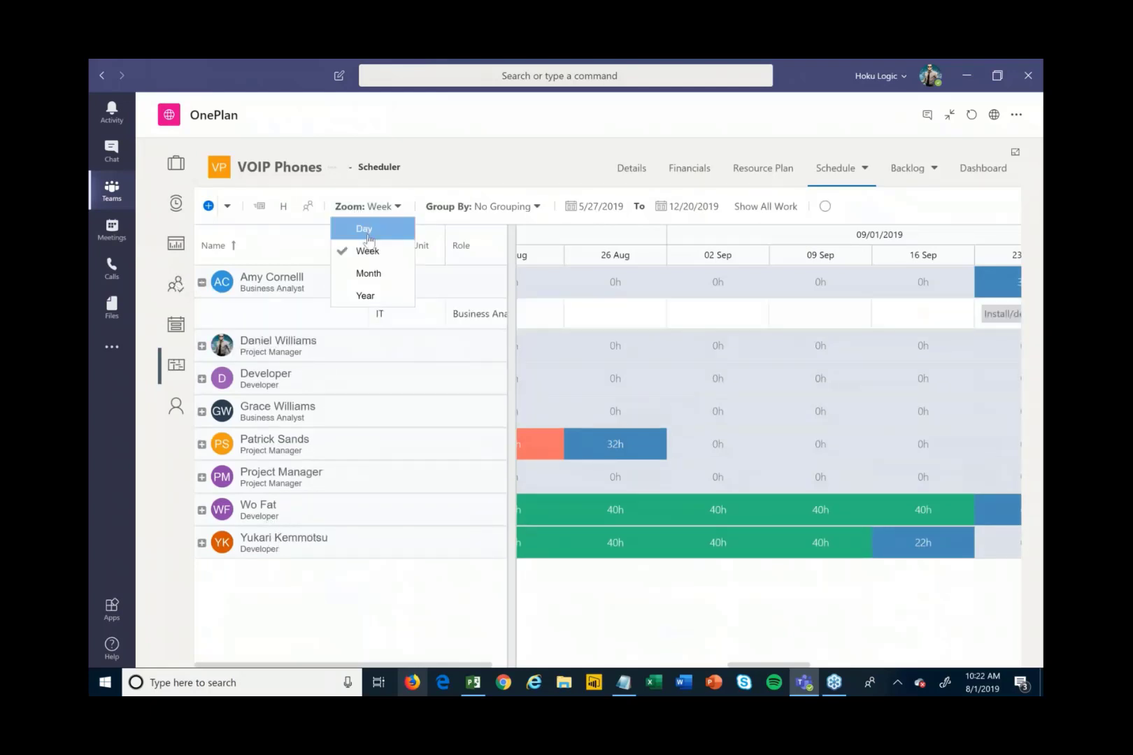
pyautogui.click(369, 273)
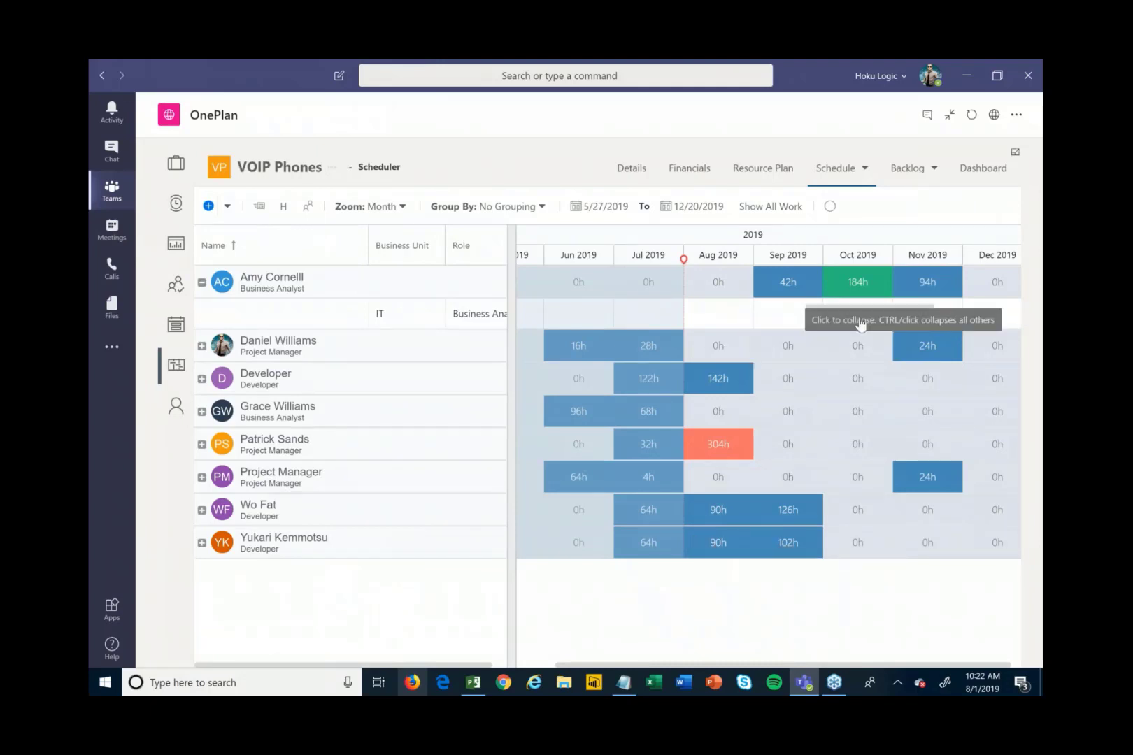
pyautogui.click(770, 206)
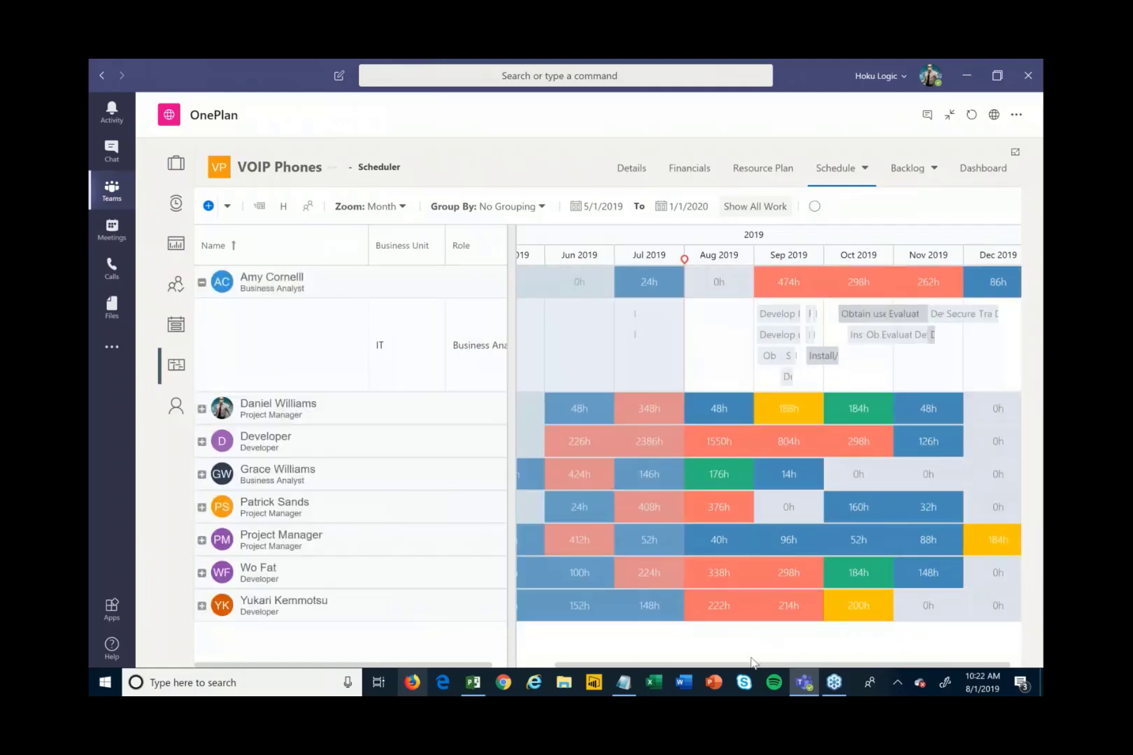
pyautogui.moveTo(508, 465); pyautogui.dragTo(366, 507)
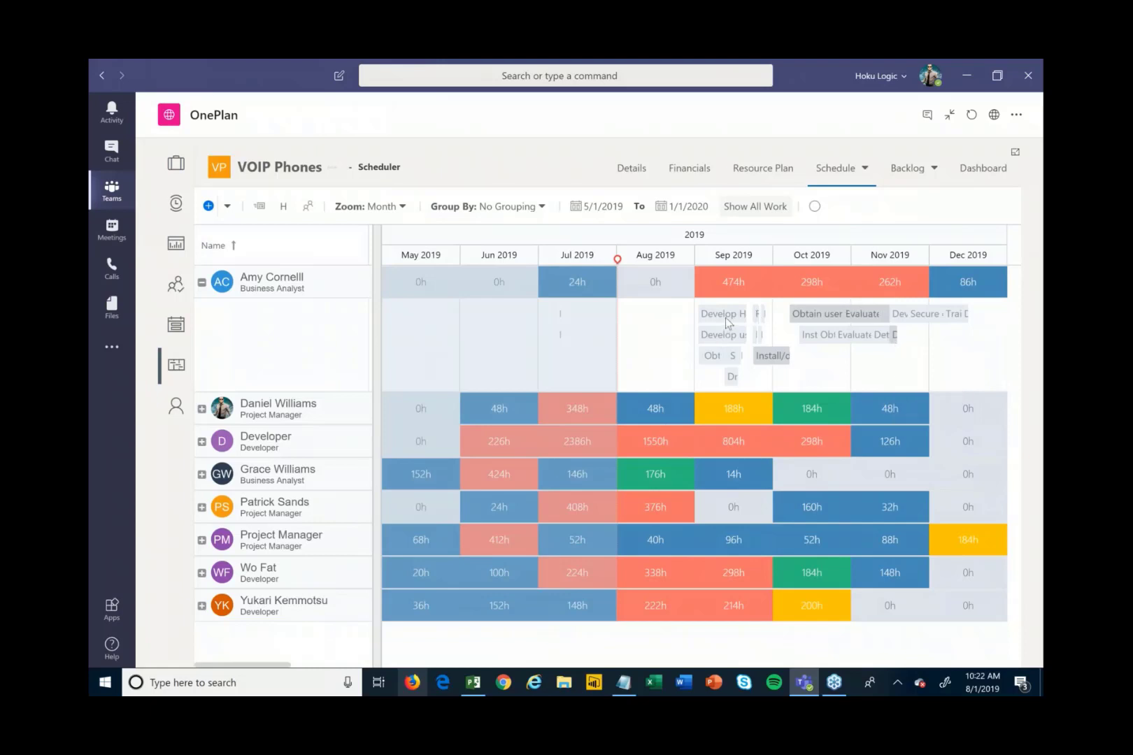
pyautogui.moveTo(719, 338)
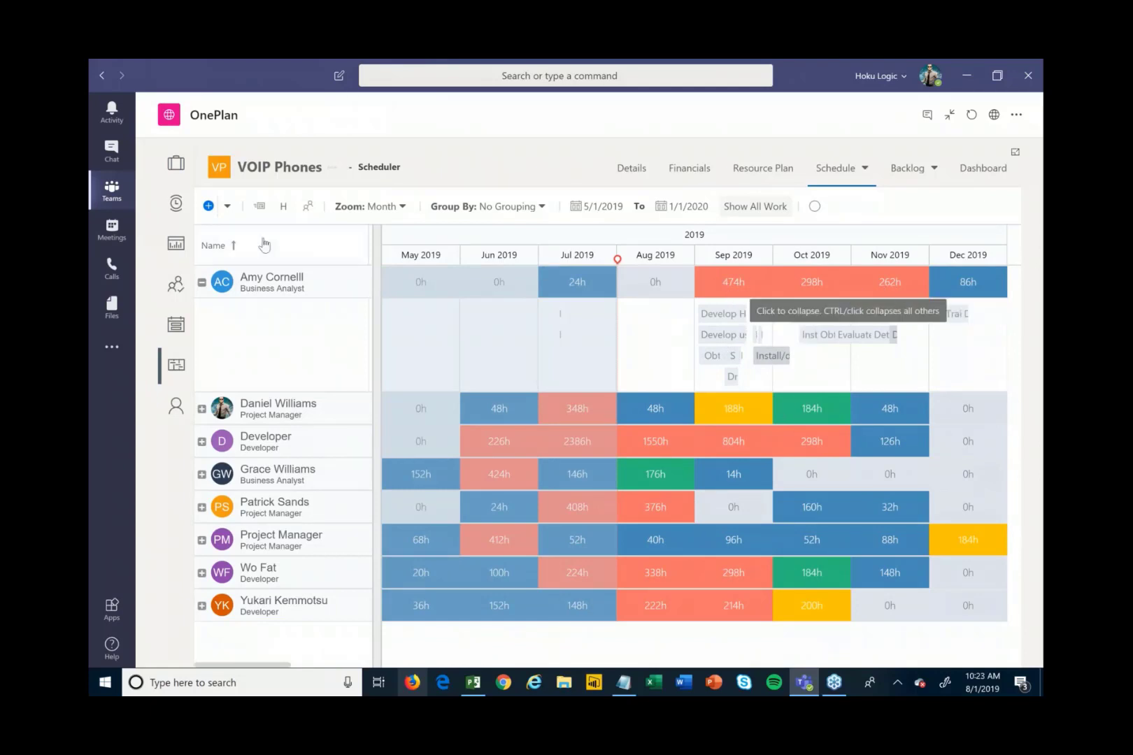
# Step: Show resource load as percentages and shift Obtain user feedback to later dates
pyautogui.click(283, 206)
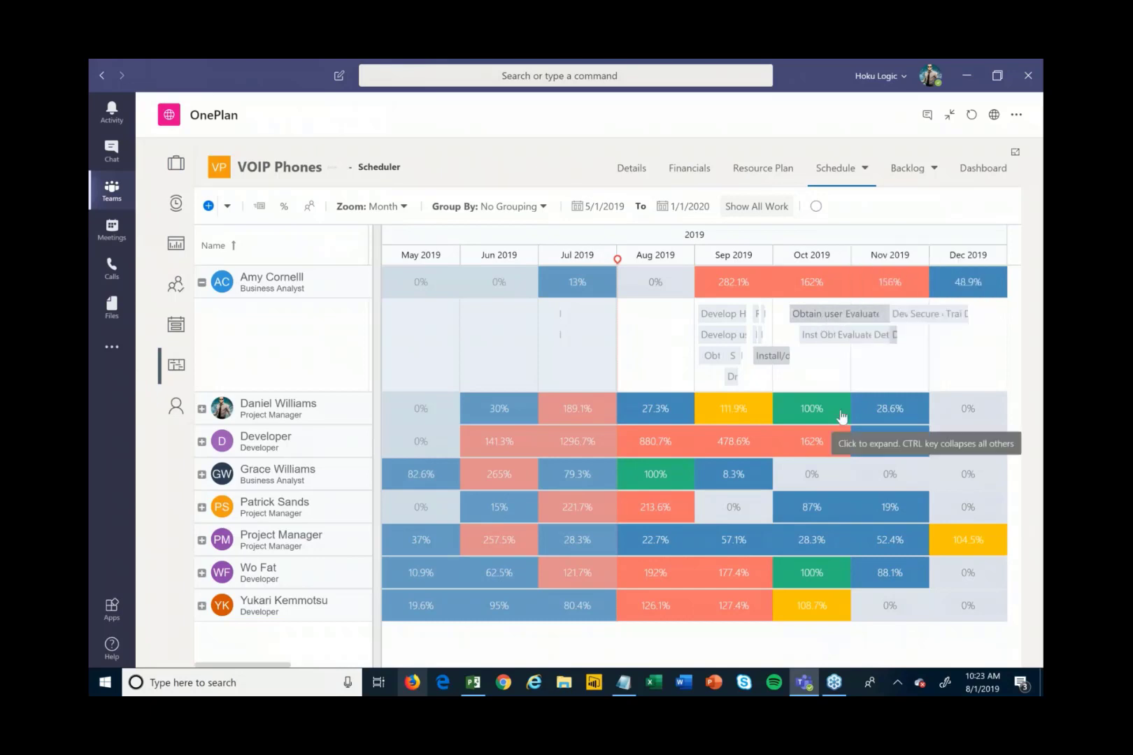
pyautogui.moveTo(827, 319)
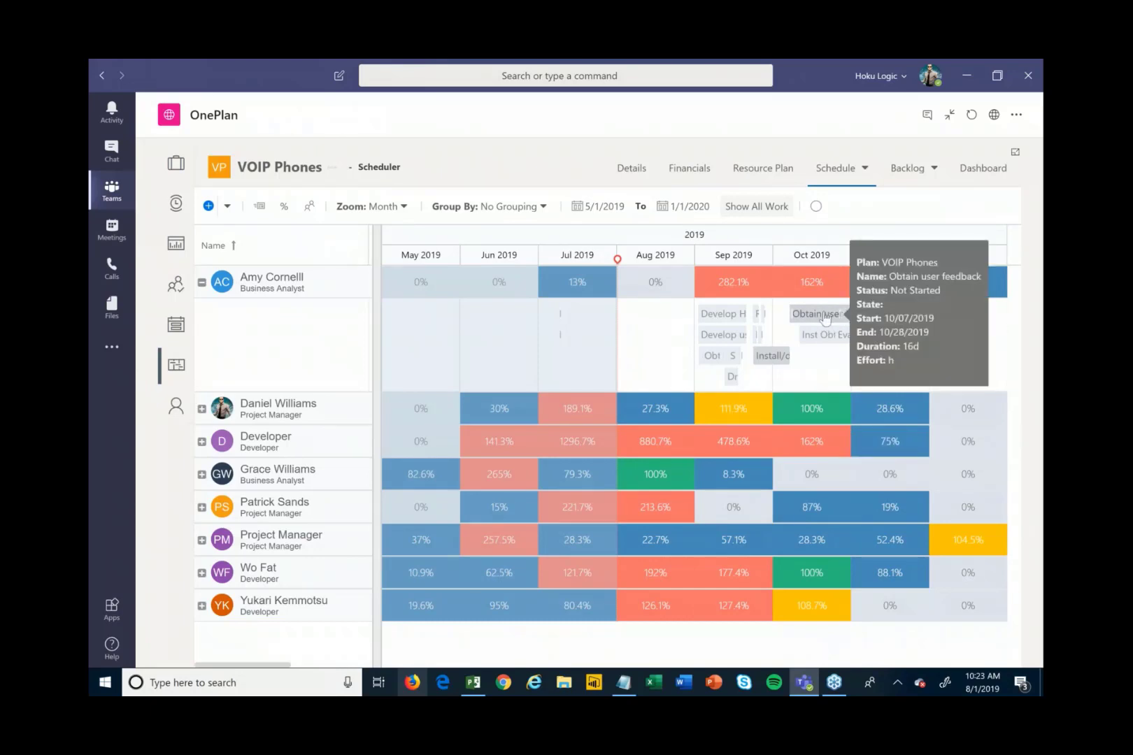
pyautogui.moveTo(827, 319); pyautogui.dragTo(828, 319)
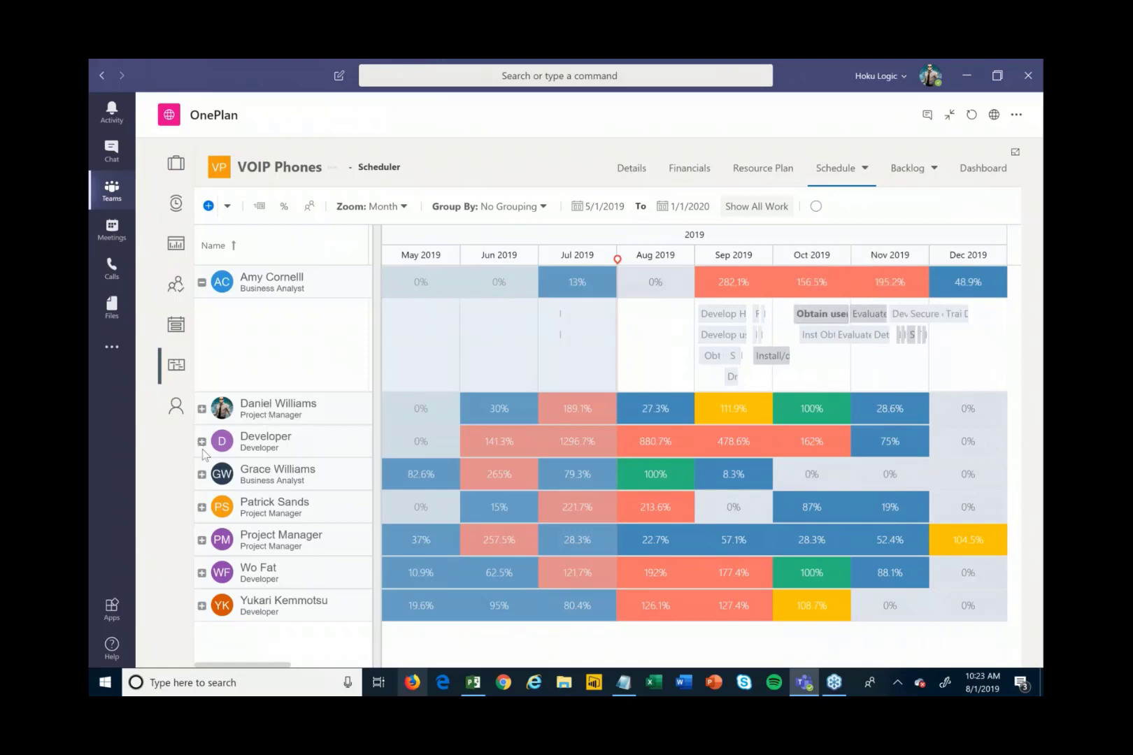
# Step: Reassign Obtain user feedback to the second business analyst, then collapse both analysts' task rows
pyautogui.click(202, 474)
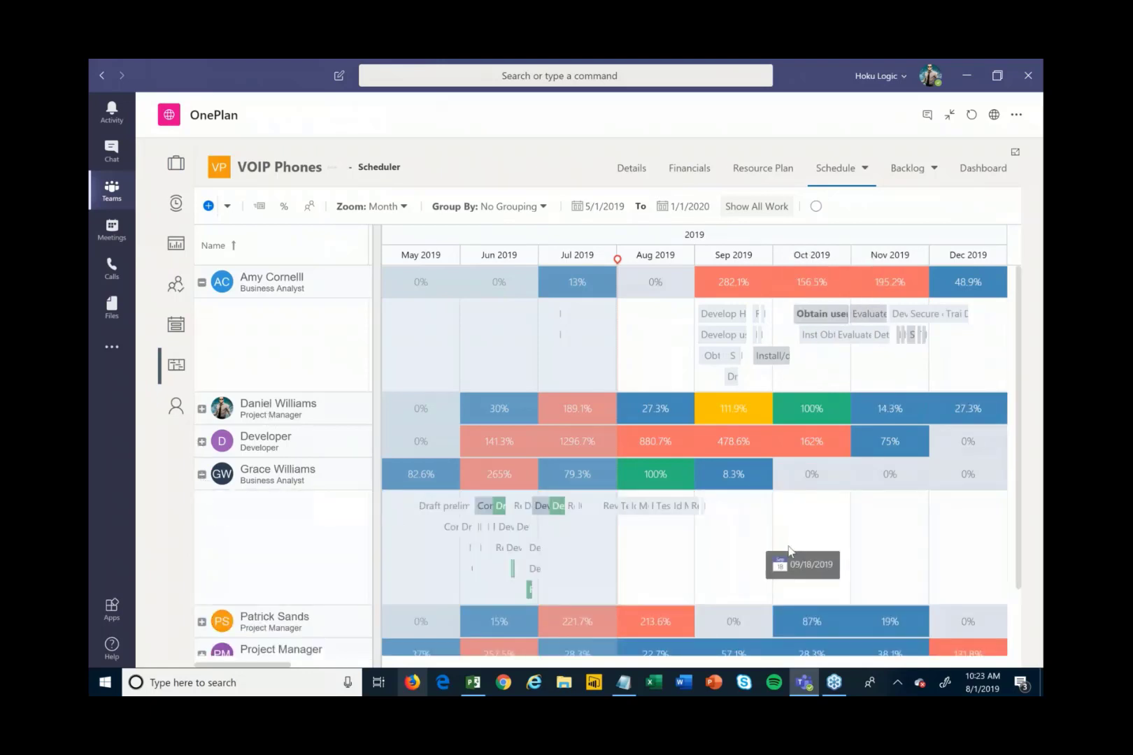
pyautogui.moveTo(817, 323); pyautogui.dragTo(819, 538)
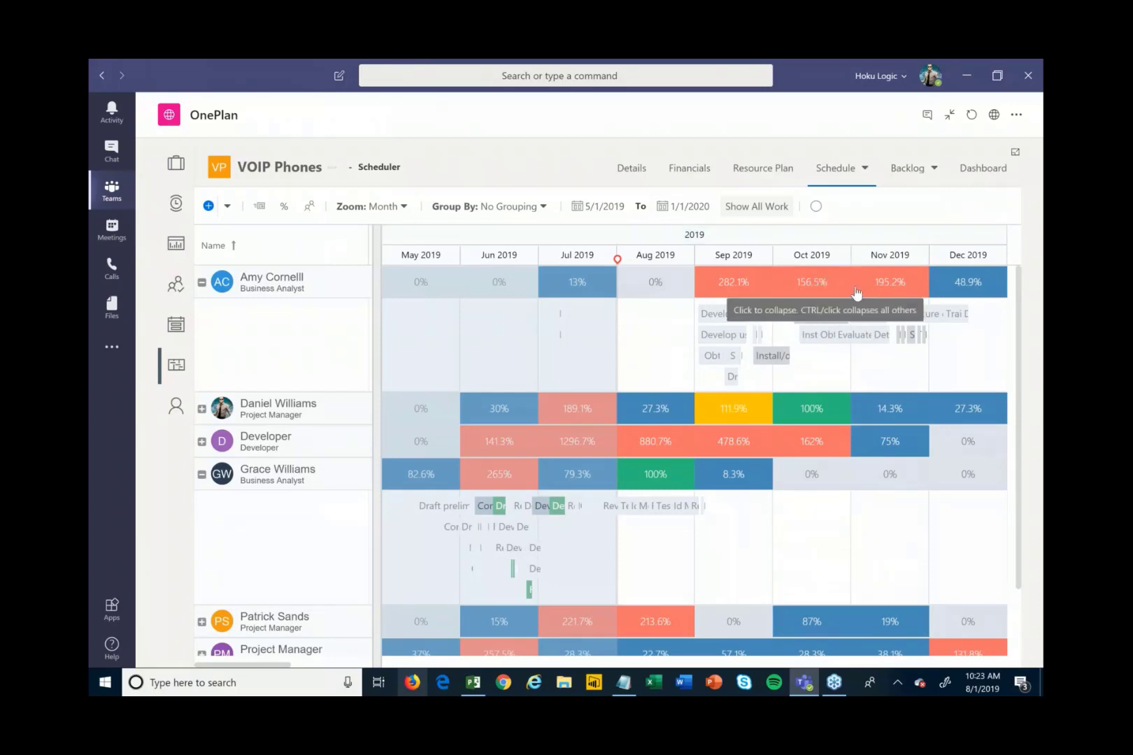
pyautogui.click(201, 283)
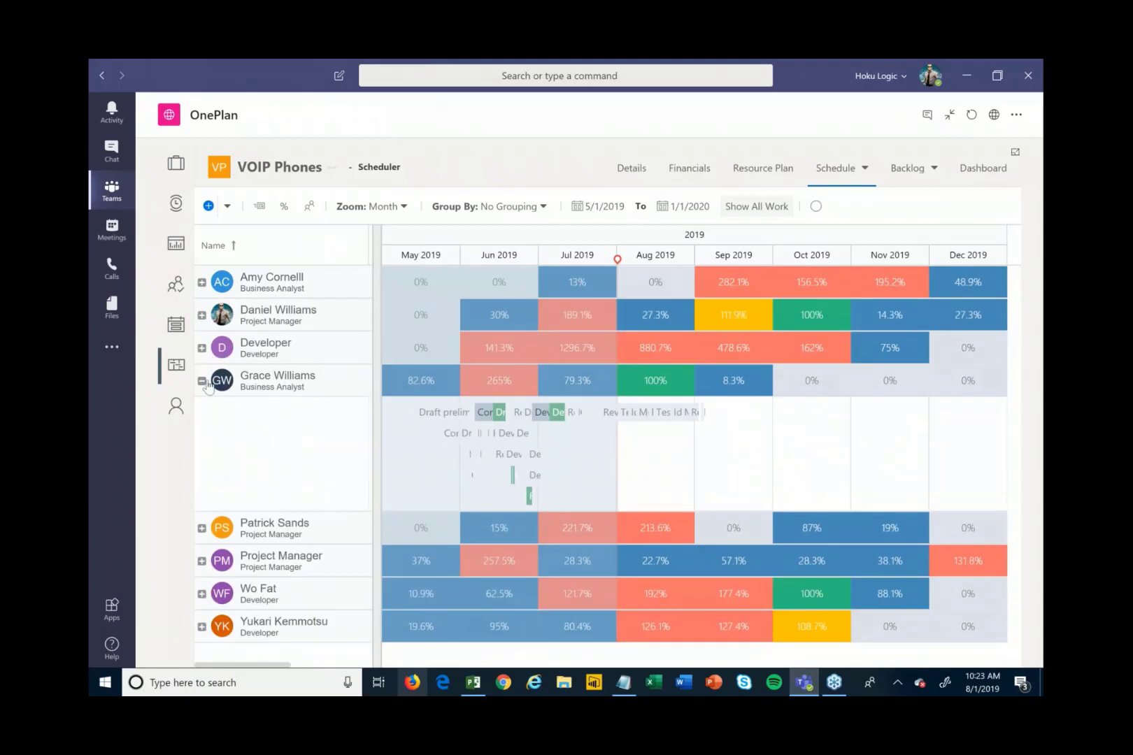
pyautogui.click(202, 382)
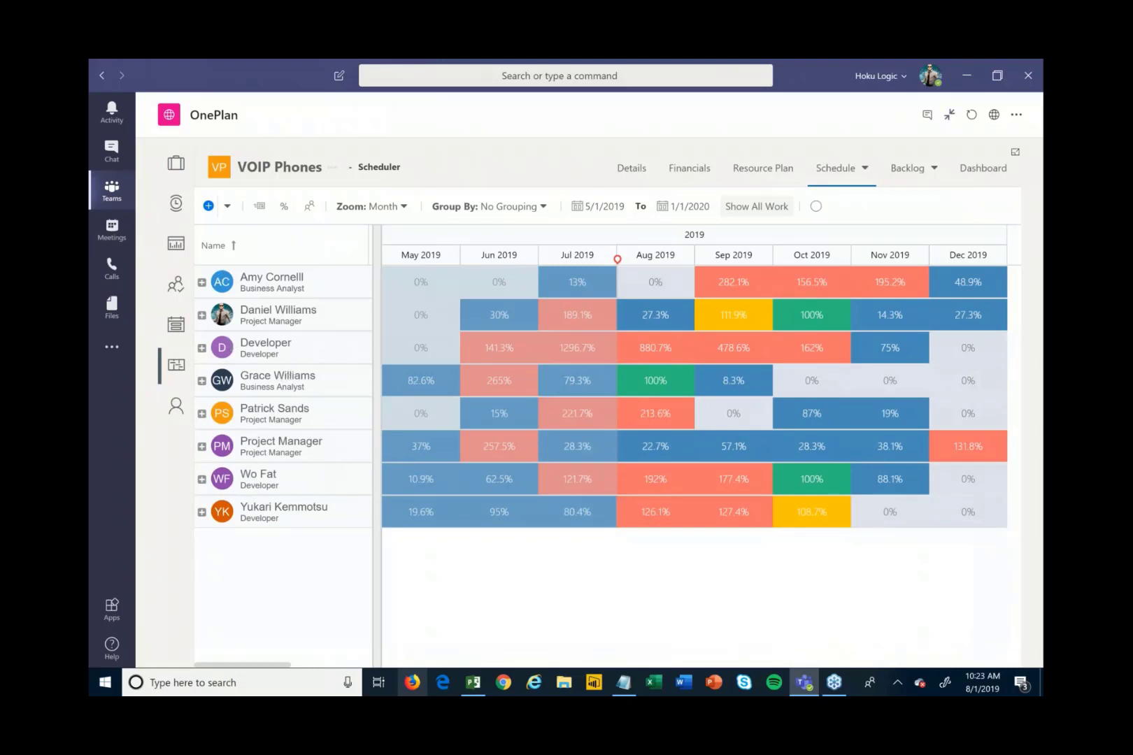
# Step: Exit the expanded view and open the VOIP Phones channel's Status Reports tab from the extra tabs
pyautogui.click(949, 115)
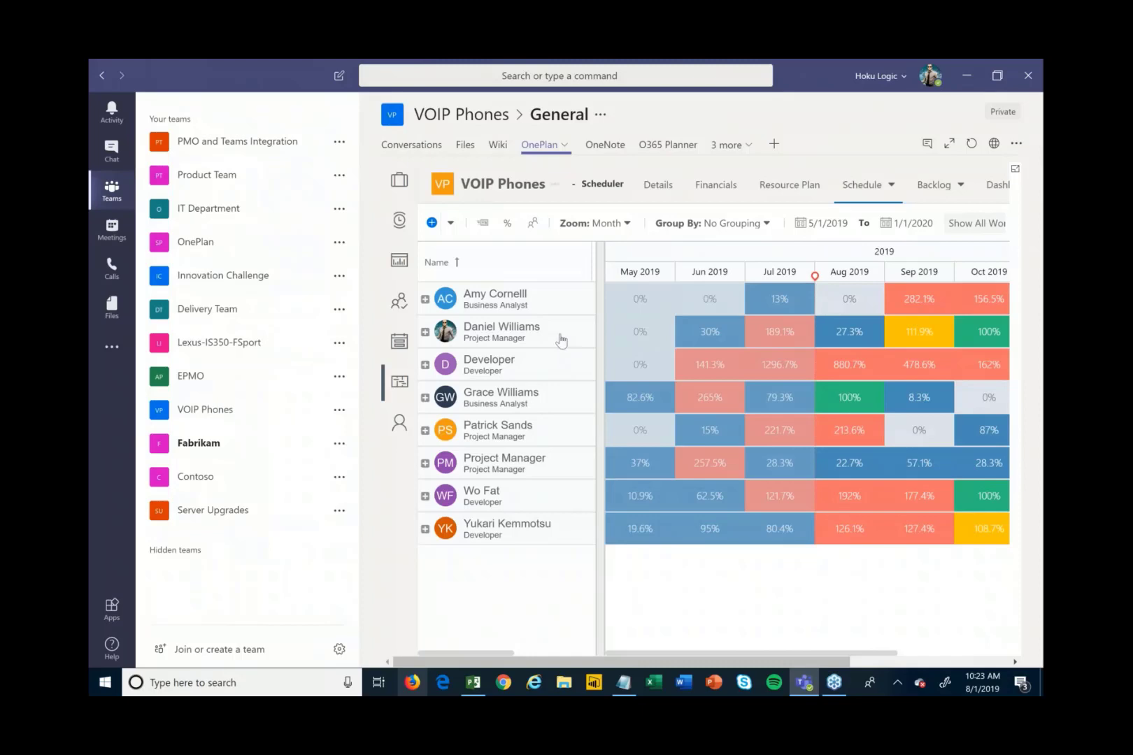
pyautogui.click(730, 149)
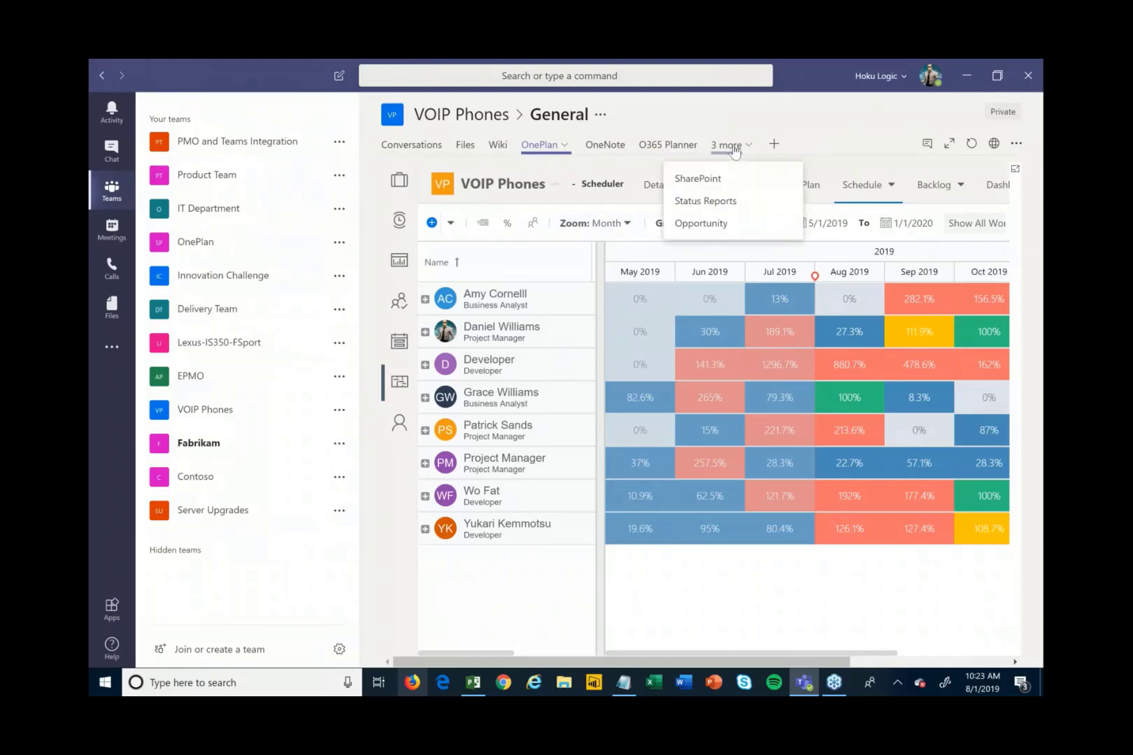
pyautogui.click(728, 202)
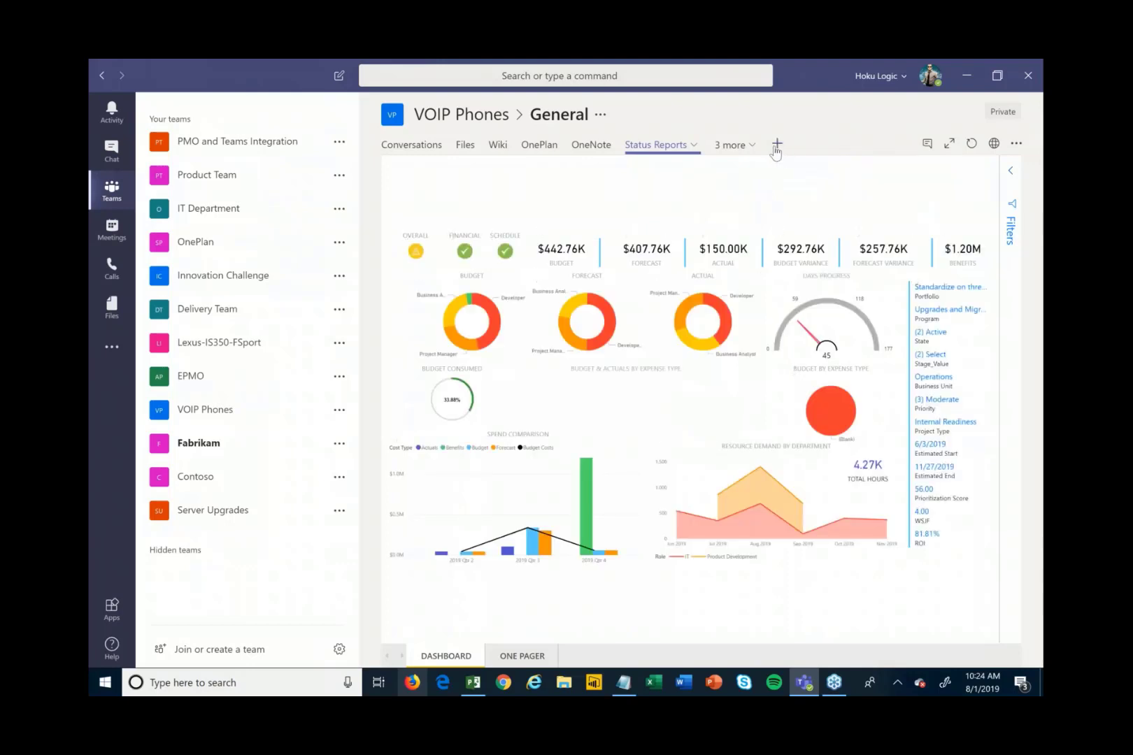
# Step: Browse the Add a tab app gallery, then close it to return to the status dashboard
pyautogui.click(776, 145)
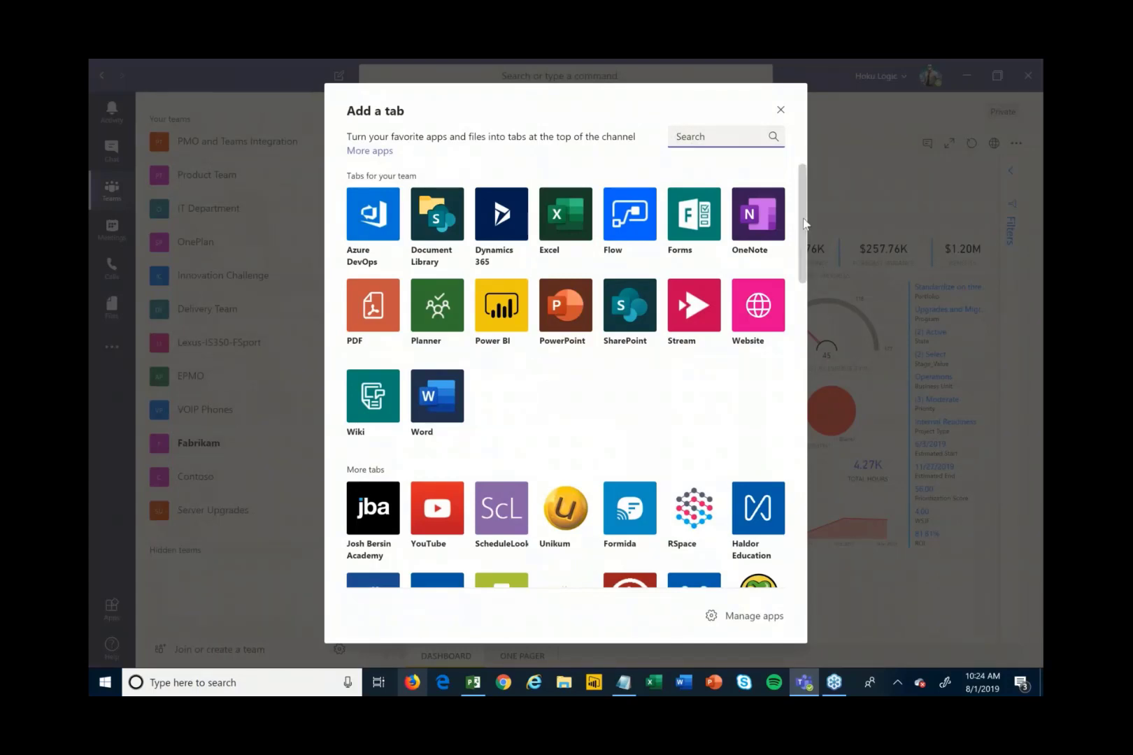
pyautogui.moveTo(804, 222); pyautogui.dragTo(793, 560)
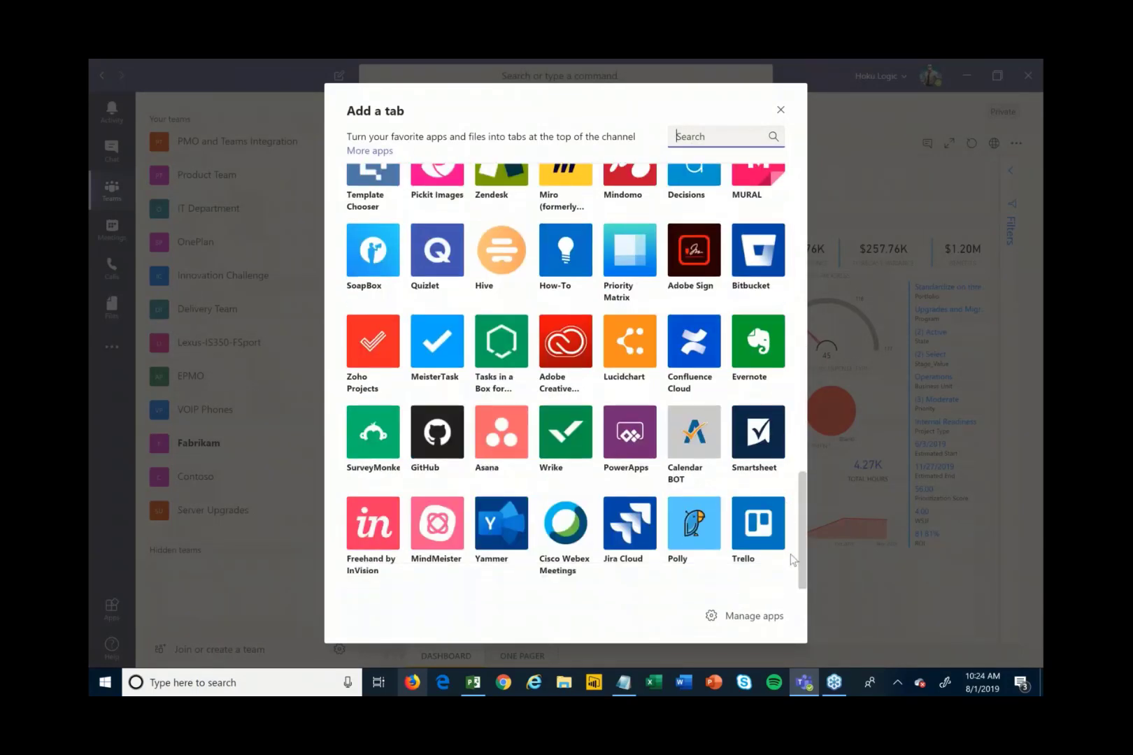
pyautogui.scroll(10, 773, 313)
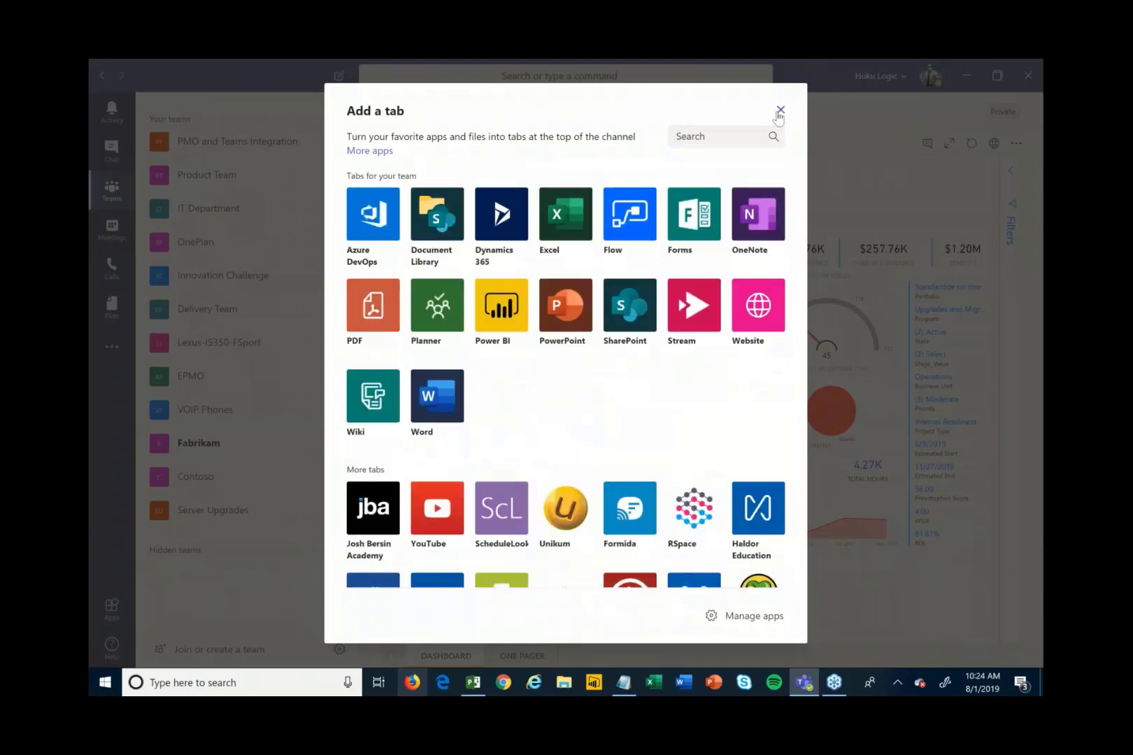
pyautogui.click(780, 111)
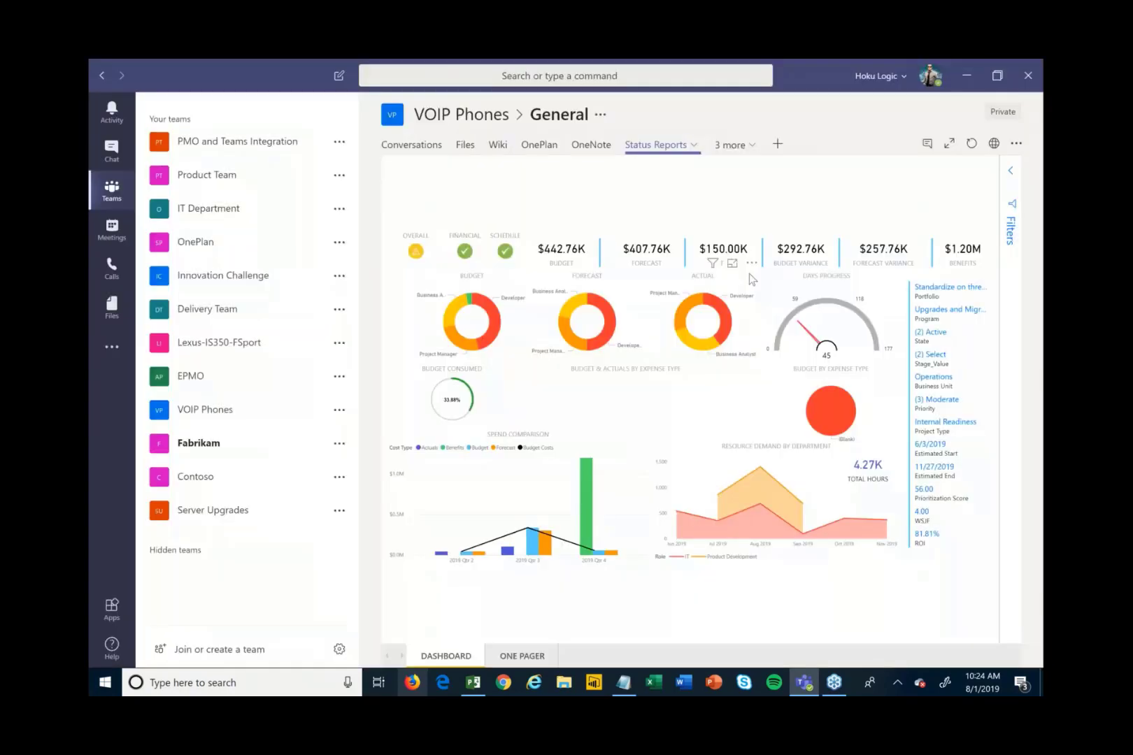
# Step: Expand the status report, review its ONE PAGER page, then collapse back to channel view
pyautogui.click(949, 143)
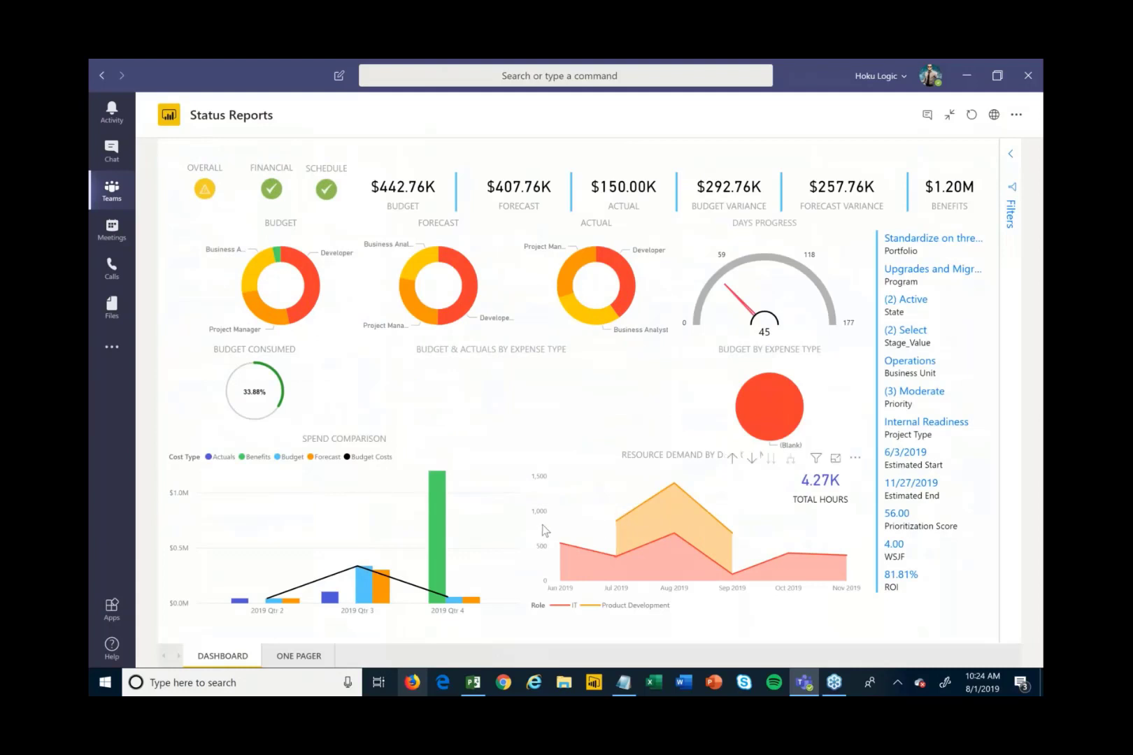
pyautogui.click(309, 656)
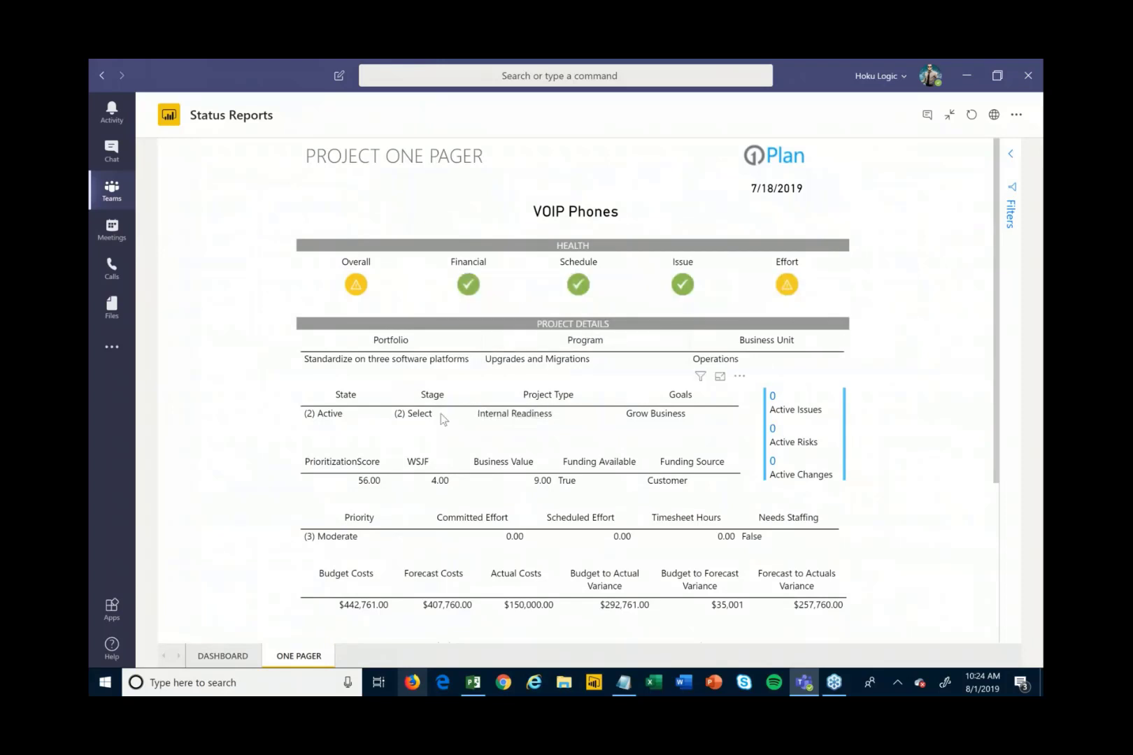
pyautogui.scroll(-3, 600, 541)
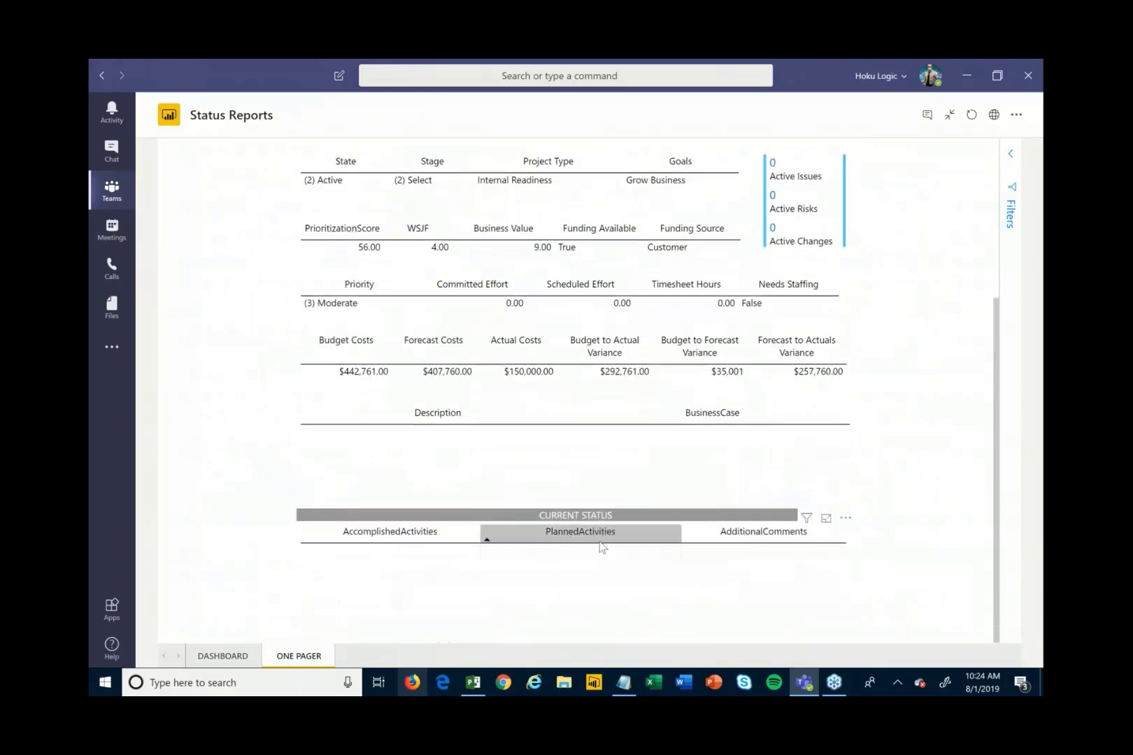
pyautogui.scroll(3, 599, 540)
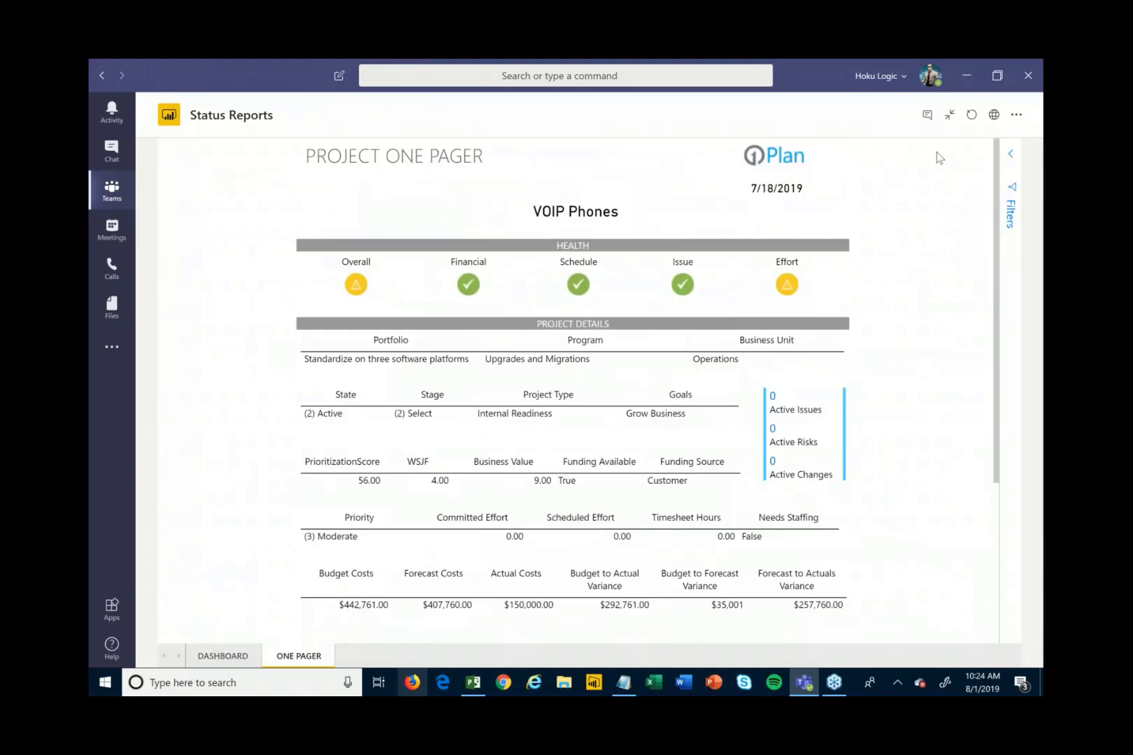
pyautogui.click(949, 120)
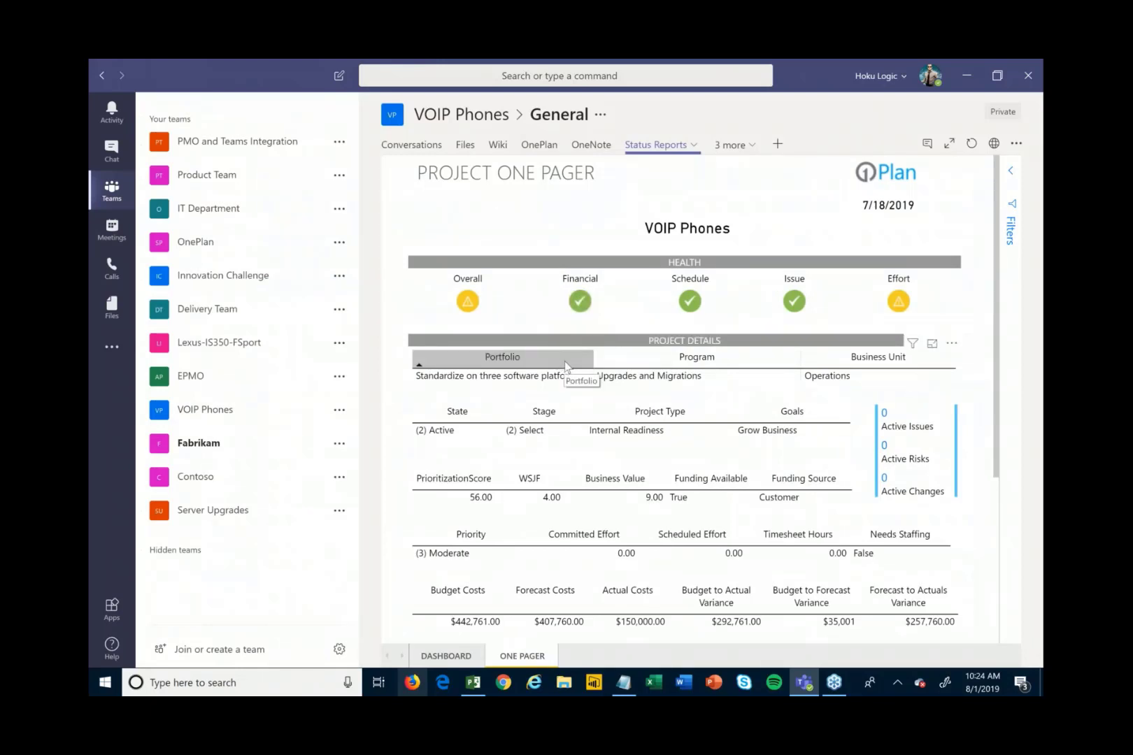
# Step: Open the EPMO General channel, view the Presentation Templates folder in Files, then switch to Ideas
pyautogui.click(225, 383)
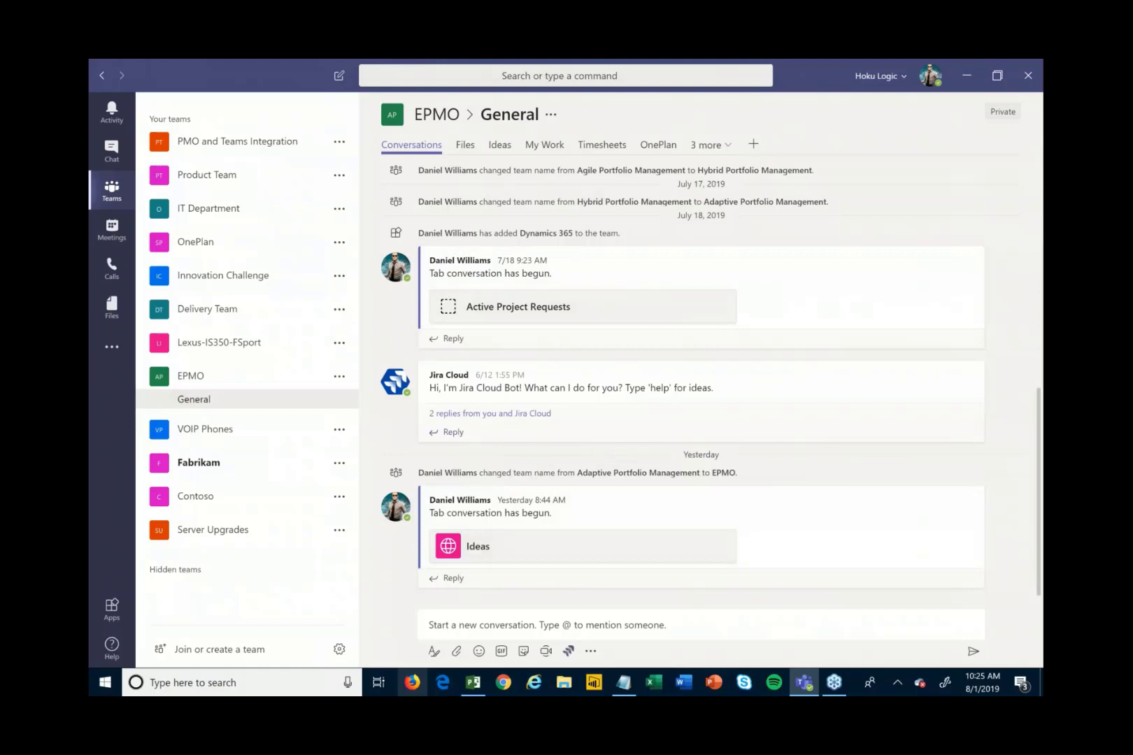
pyautogui.click(466, 149)
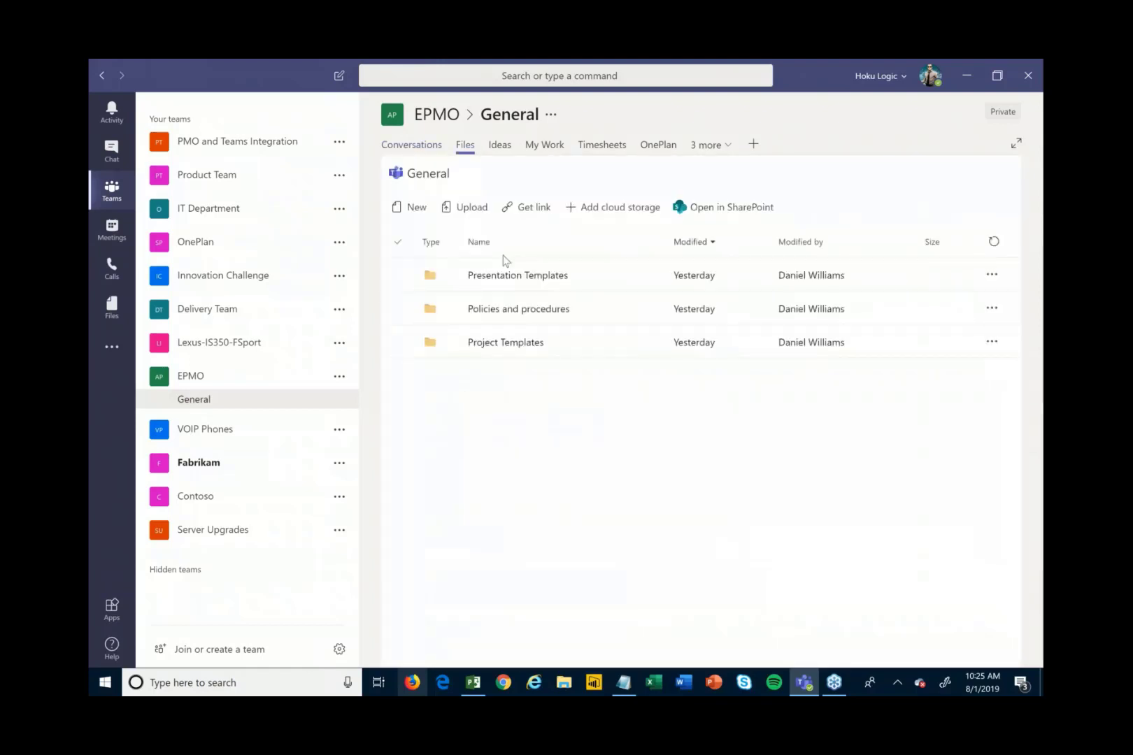
pyautogui.click(507, 277)
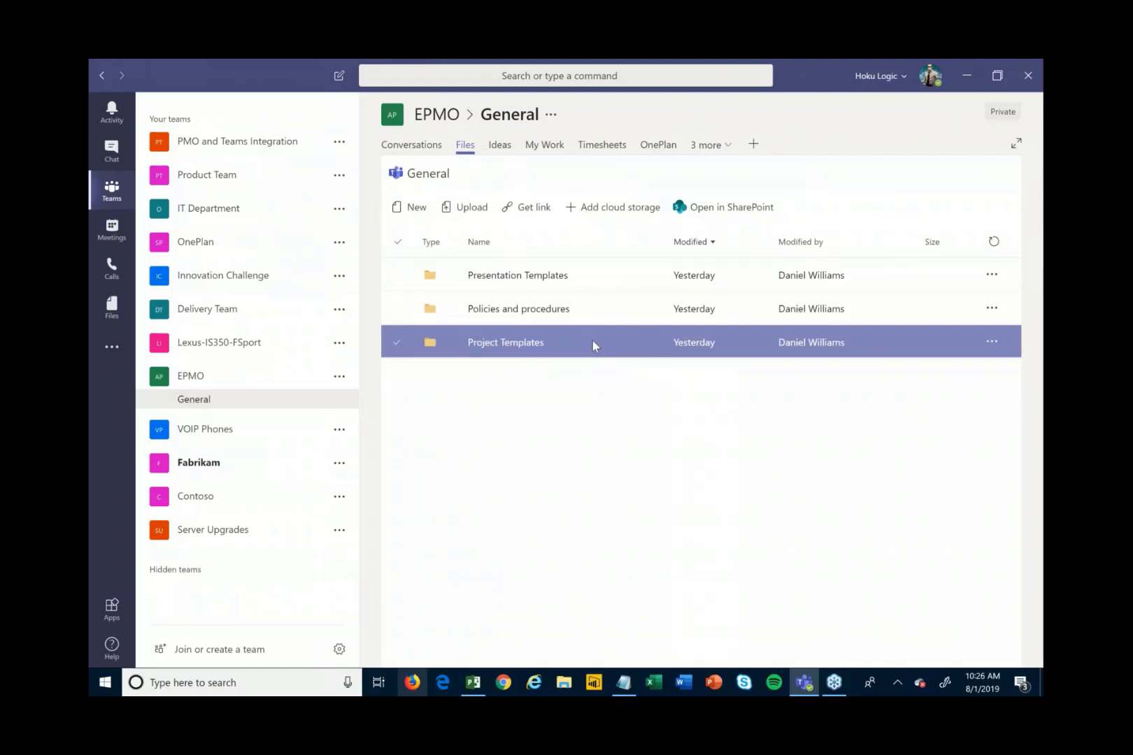
pyautogui.click(497, 149)
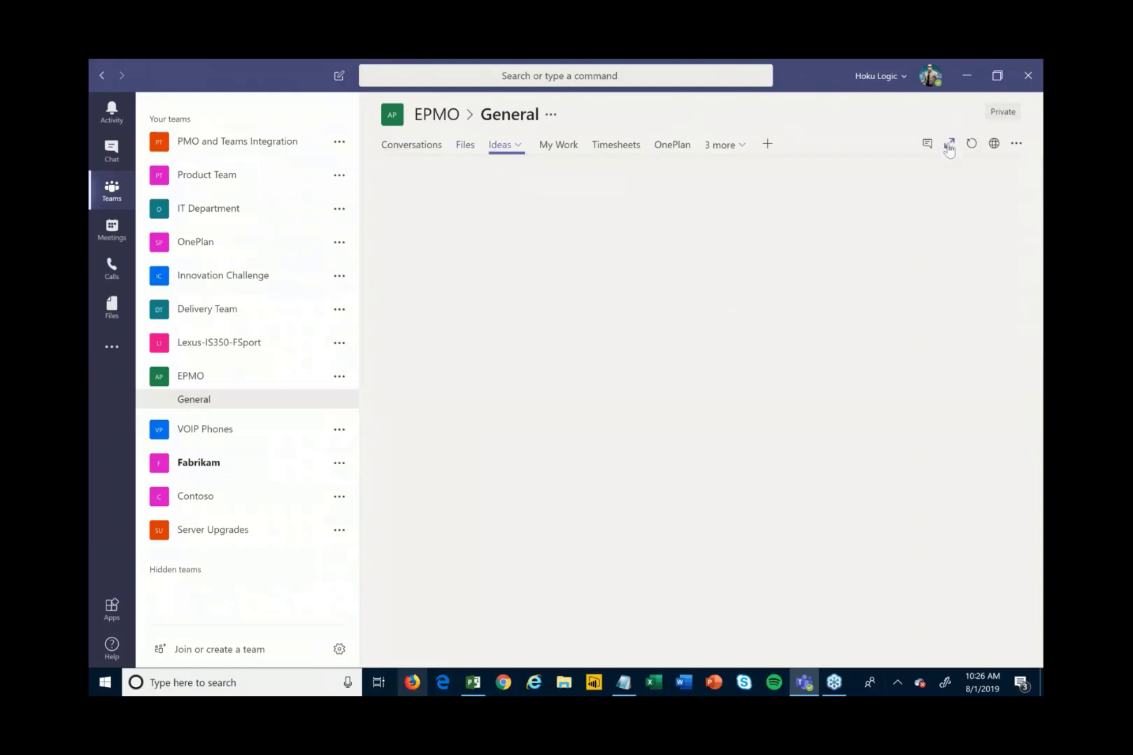
# Step: Expand the Ideas list, scroll across all its columns, collapse it, then go to My Work
pyautogui.click(949, 143)
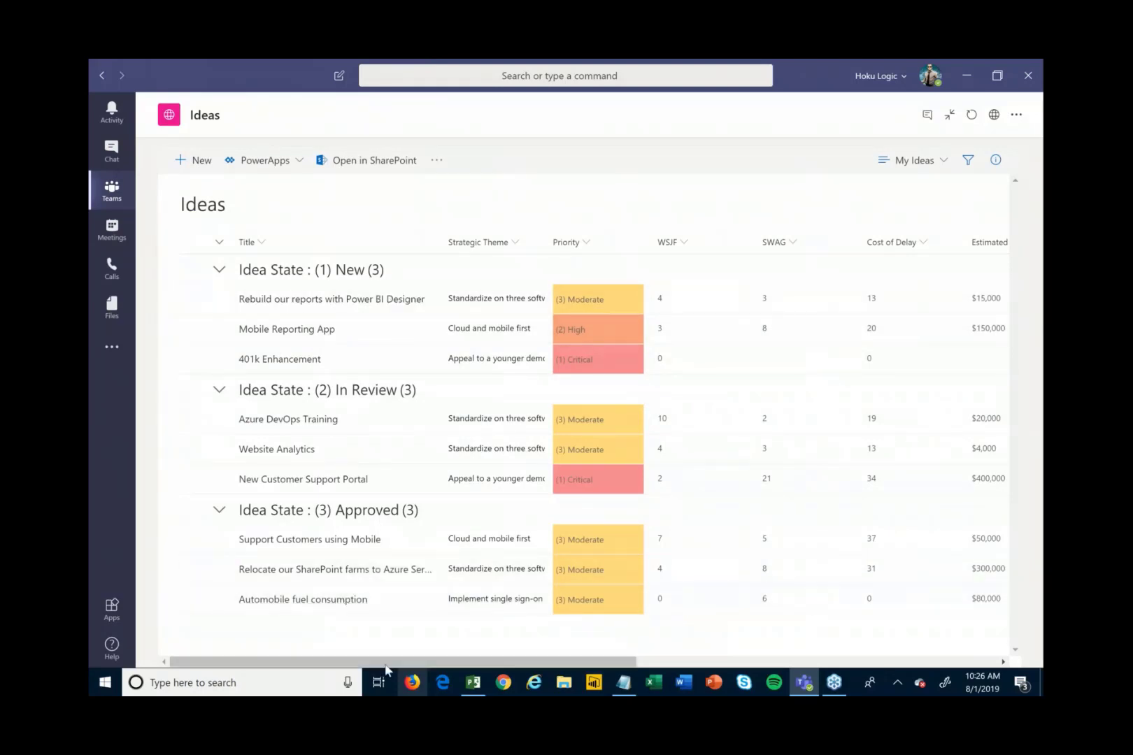
pyautogui.moveTo(390, 662); pyautogui.dragTo(827, 661)
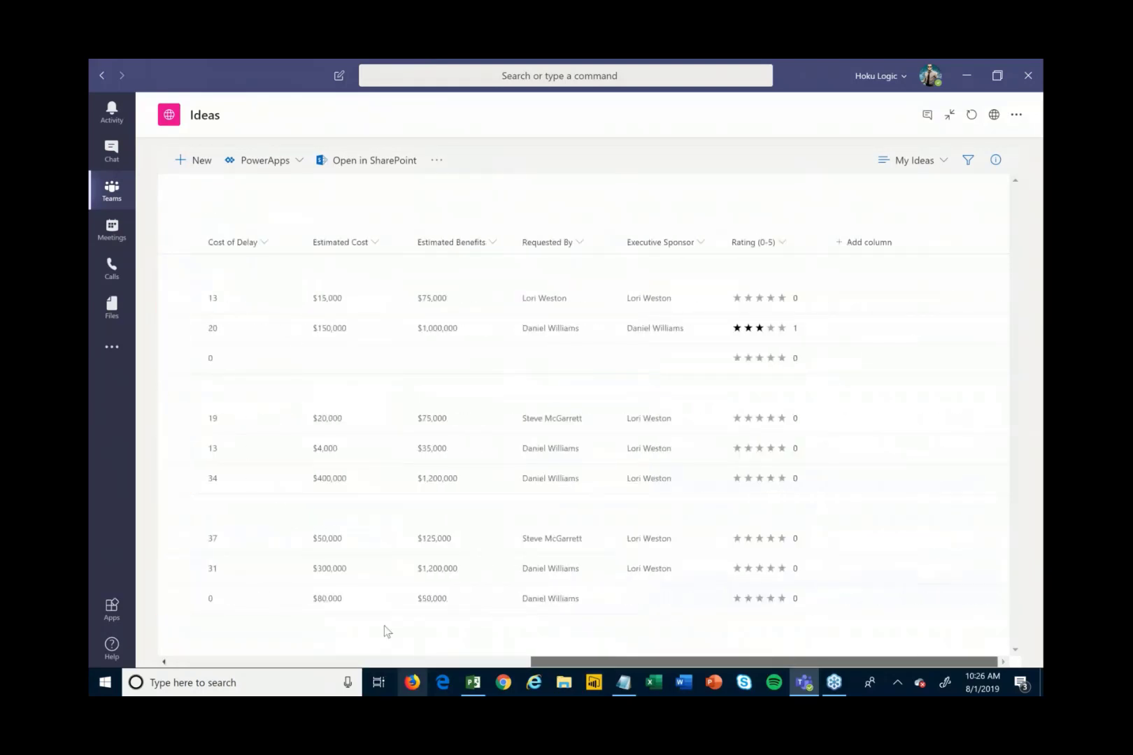
pyautogui.hscroll(-10, 349, 631)
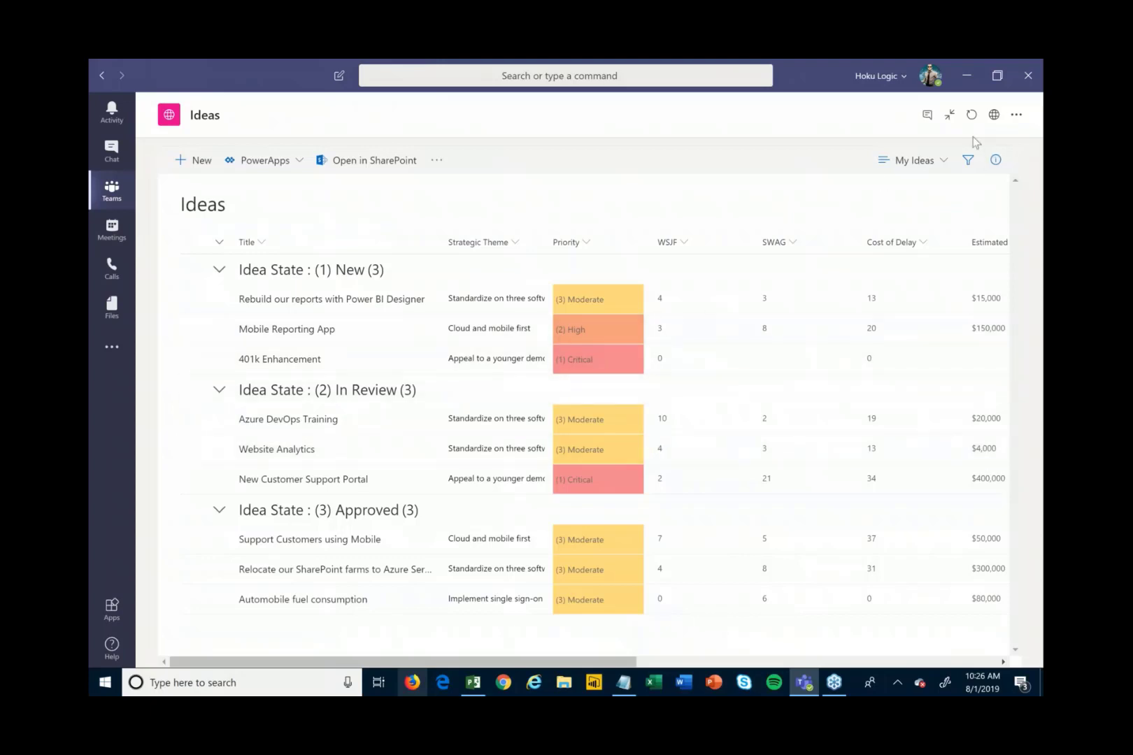
pyautogui.click(950, 114)
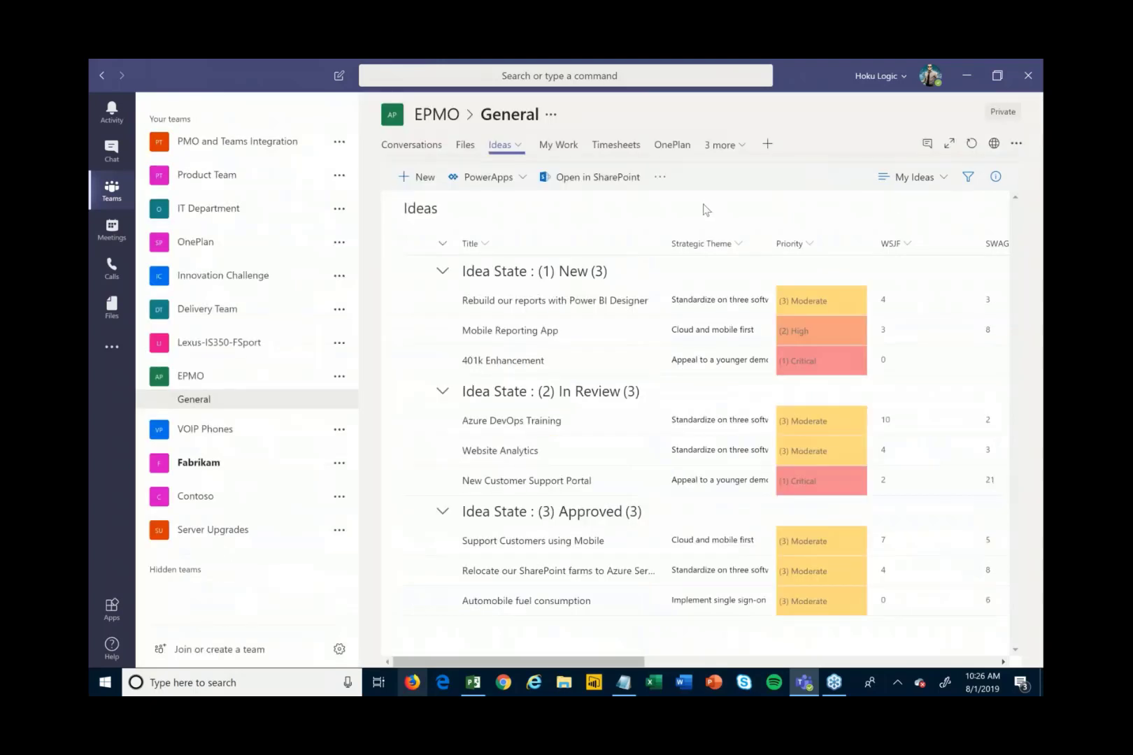
pyautogui.click(551, 144)
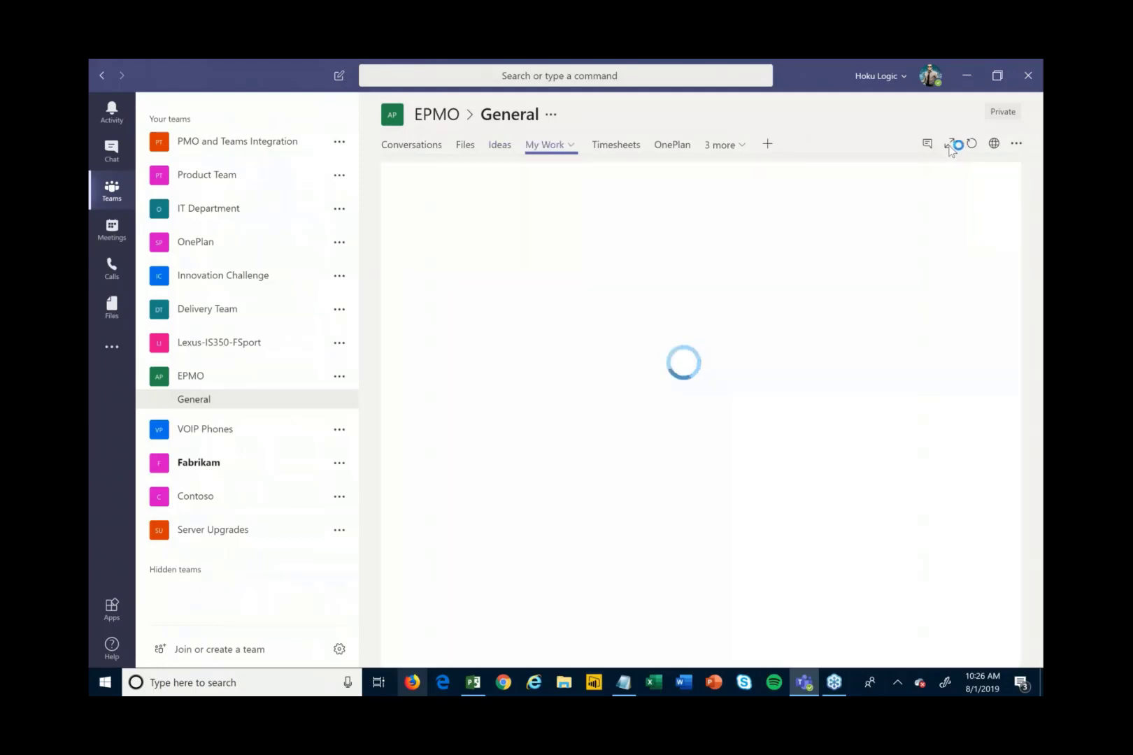
# Step: Expand My Work, read one task's comments, then collapse and move to Timesheets
pyautogui.click(949, 144)
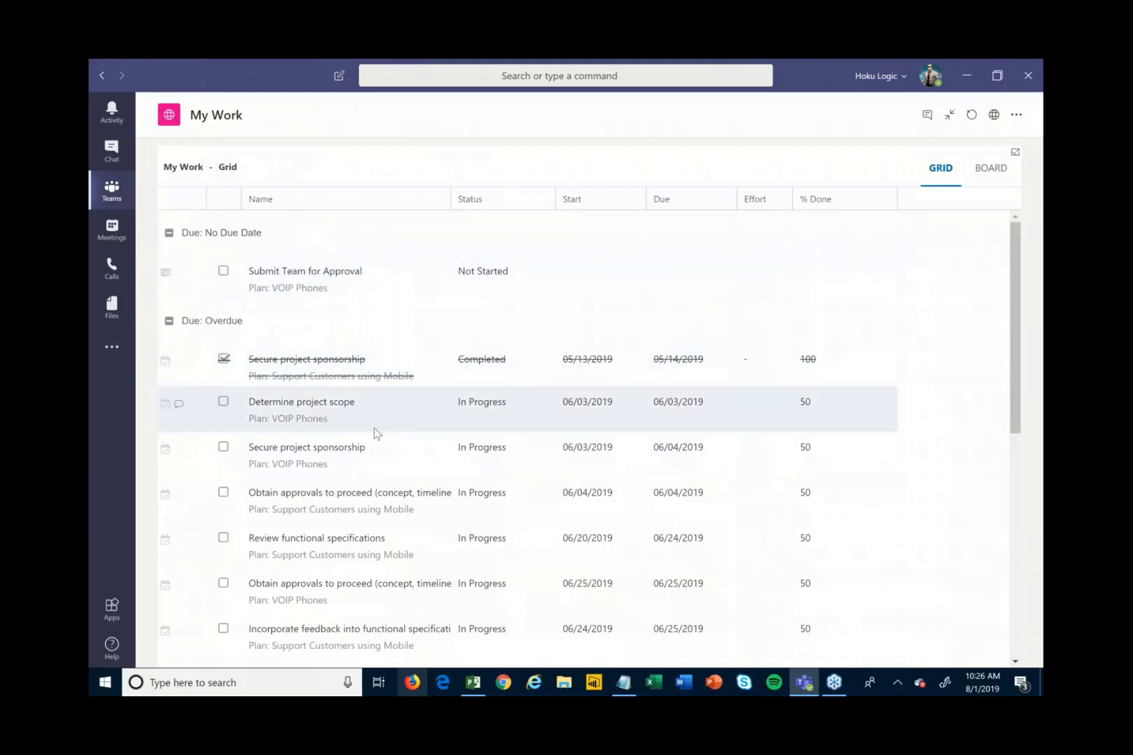
pyautogui.scroll(-7, 361, 441)
pyautogui.scroll(7, 359, 461)
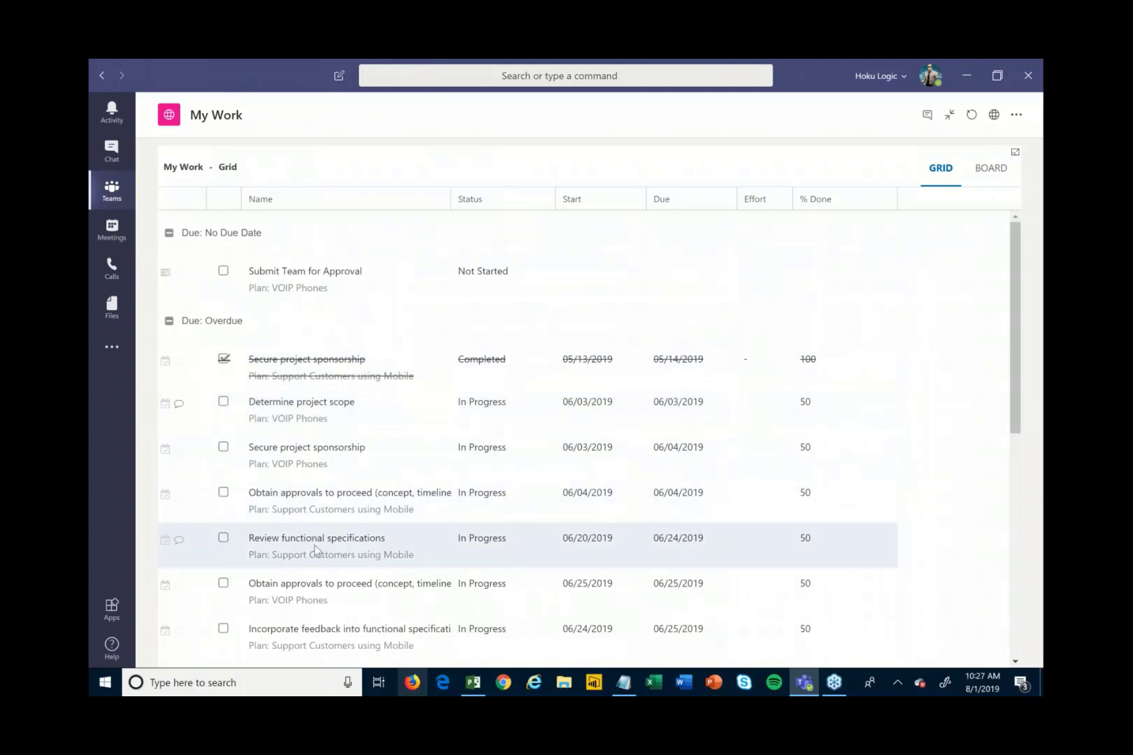
pyautogui.click(314, 550)
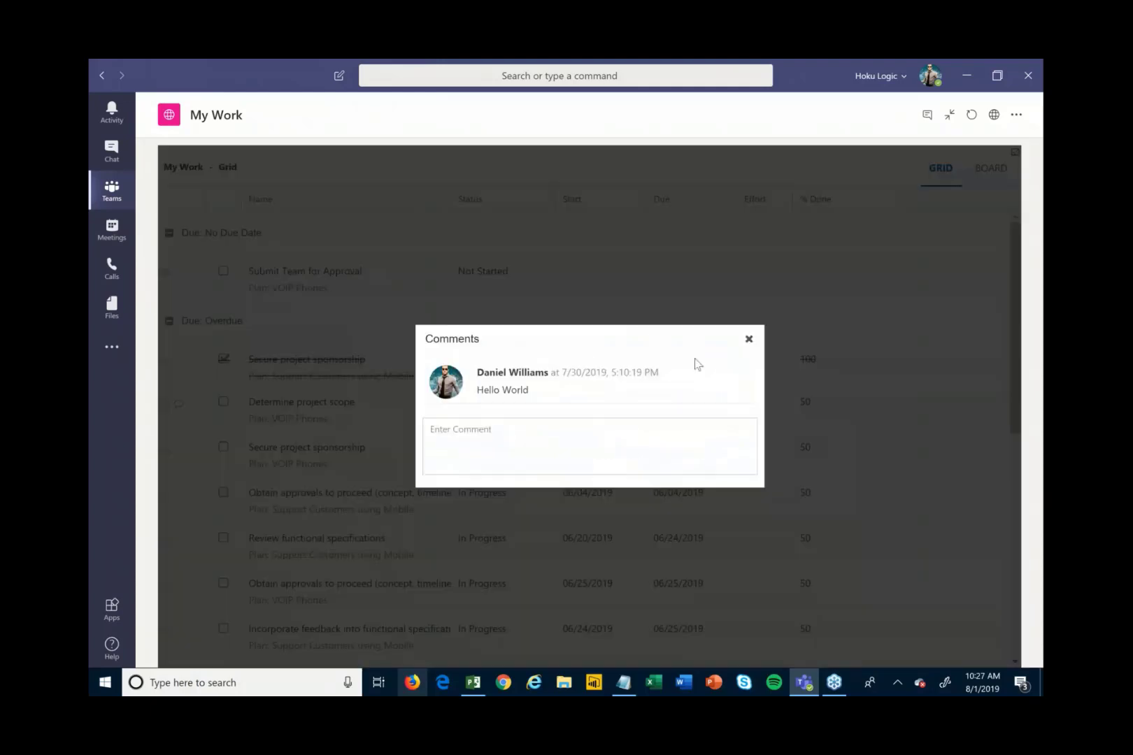
pyautogui.click(748, 341)
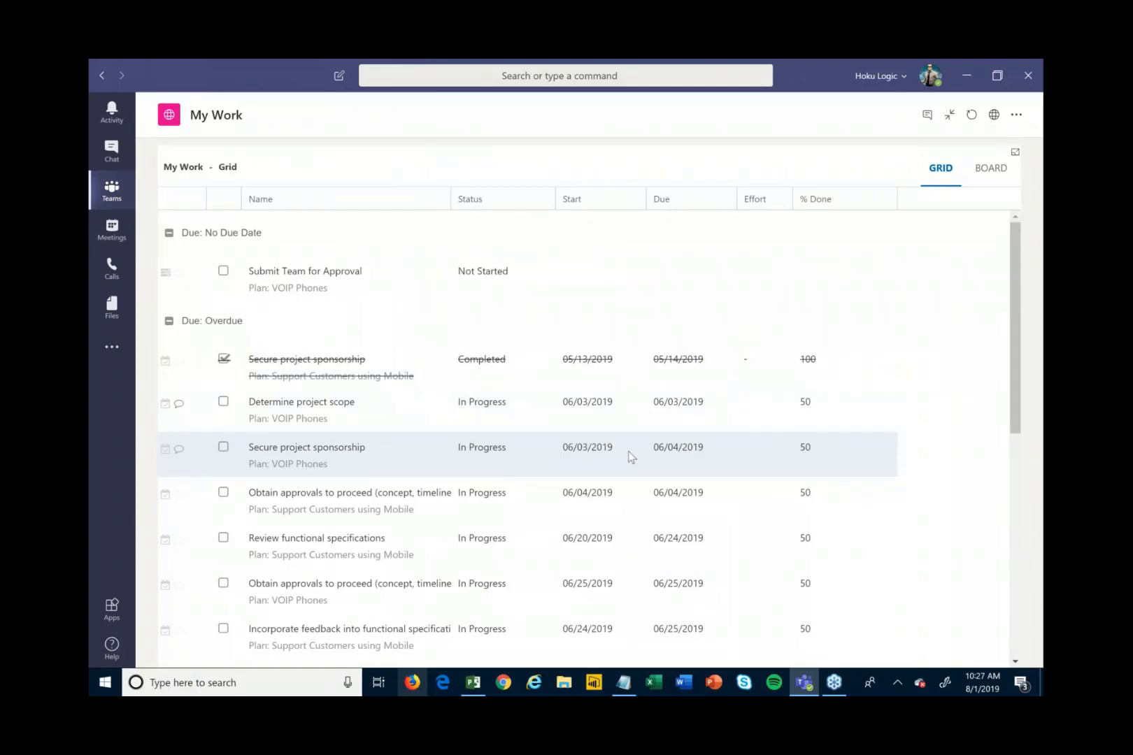
pyautogui.click(950, 116)
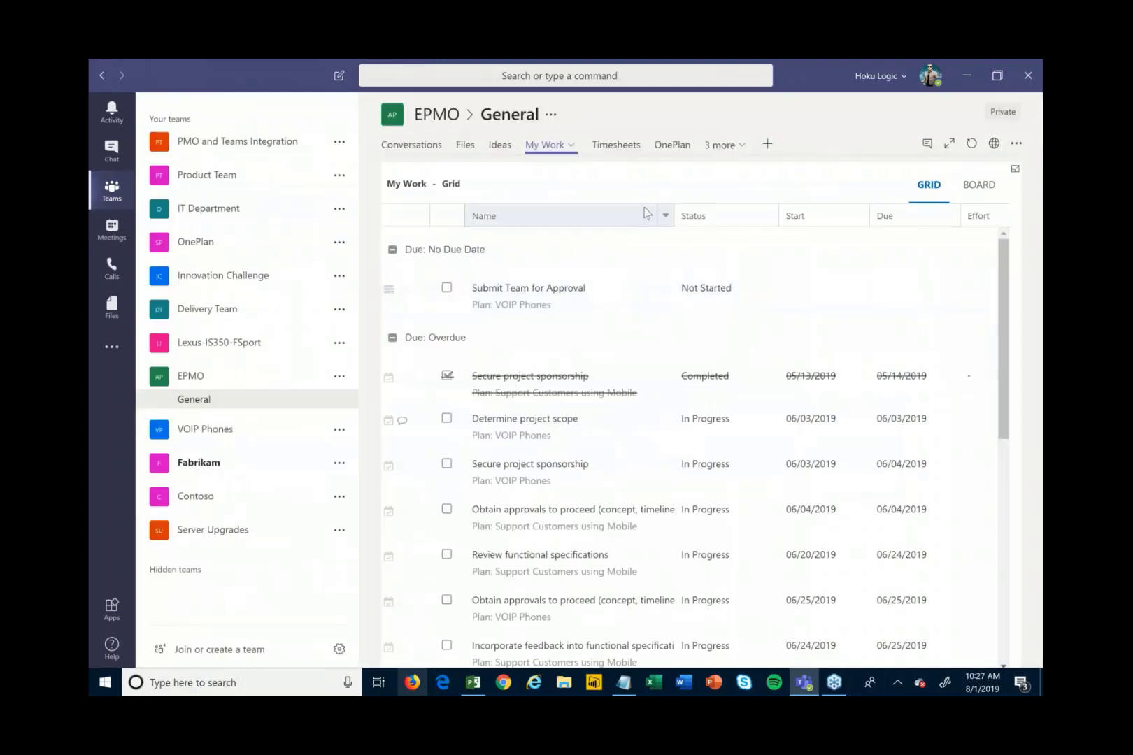
pyautogui.click(634, 163)
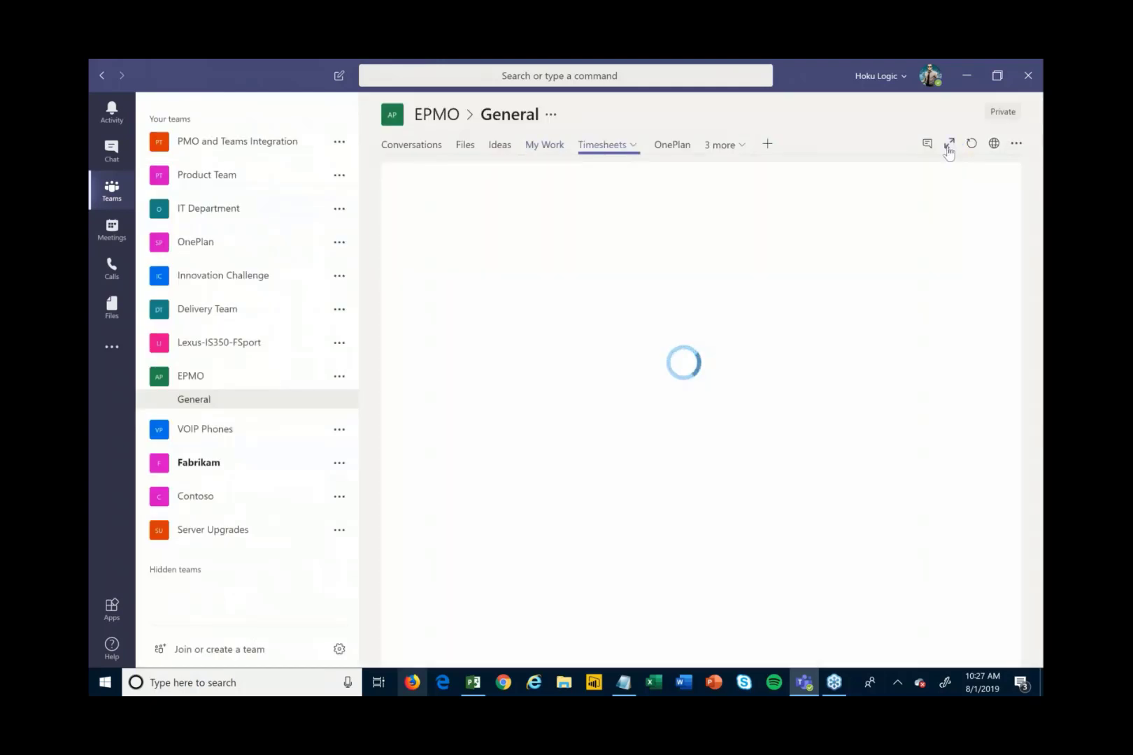
# Step: Expand the Jul 28 – Aug 3 timesheet, open the second task's Mon 29 entry, and select all rows
pyautogui.click(949, 144)
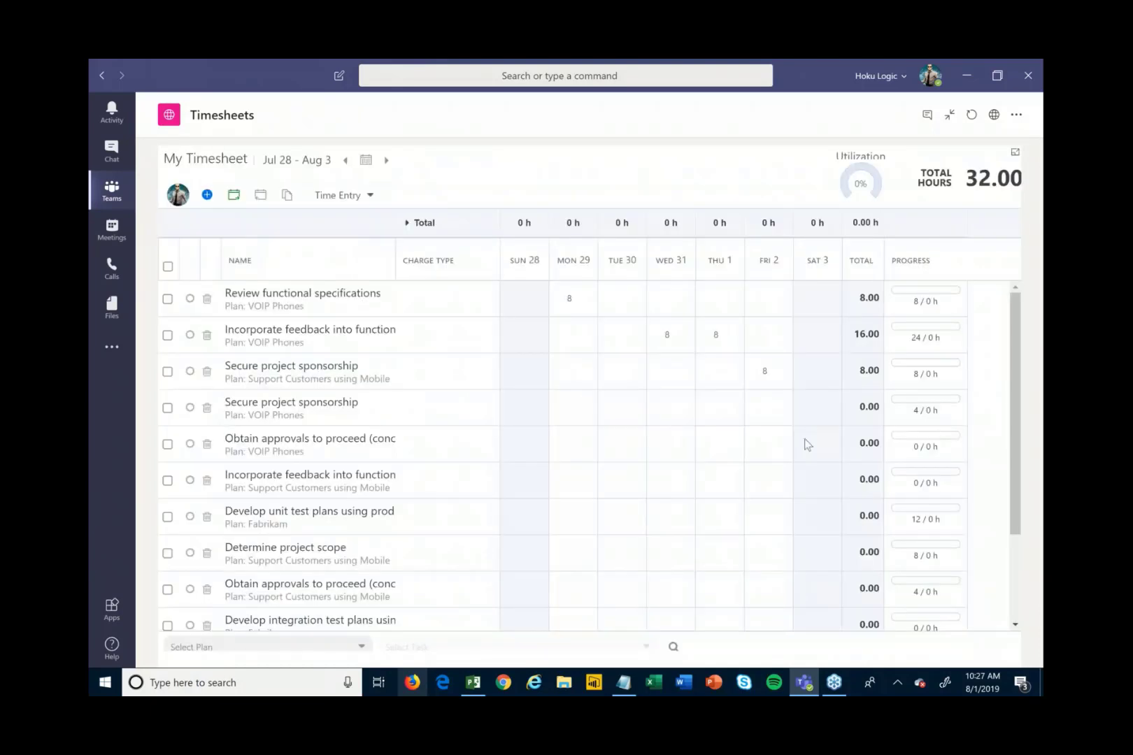
pyautogui.click(584, 341)
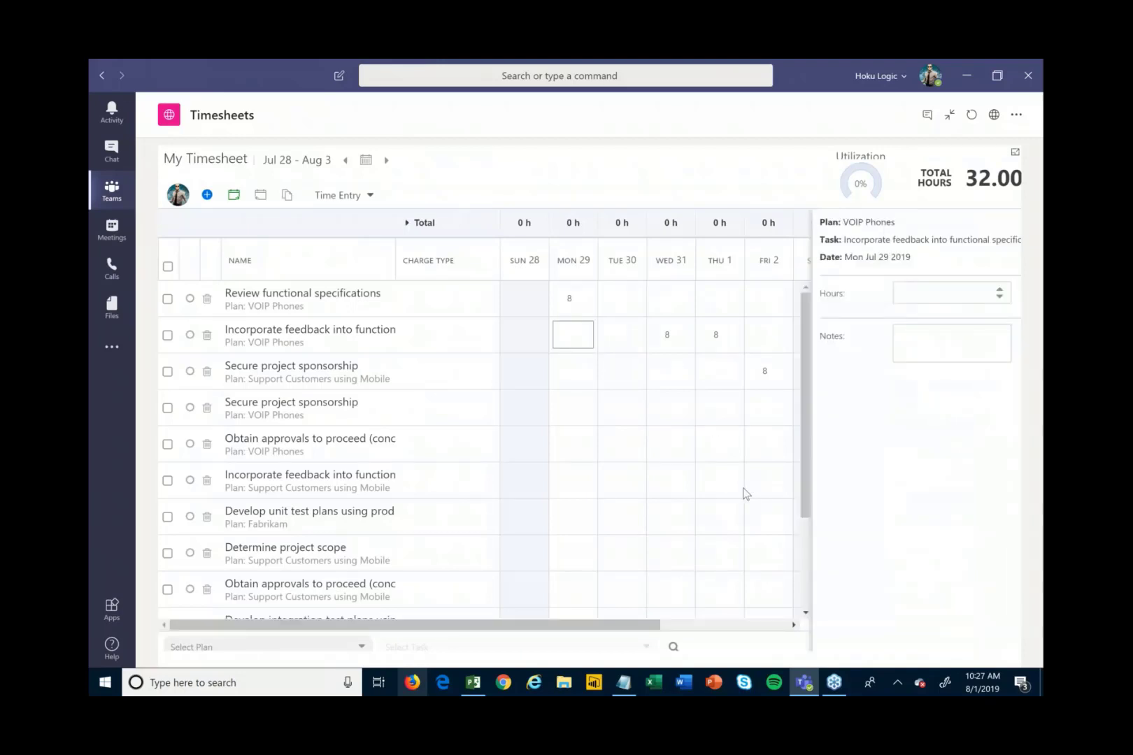
pyautogui.click(167, 267)
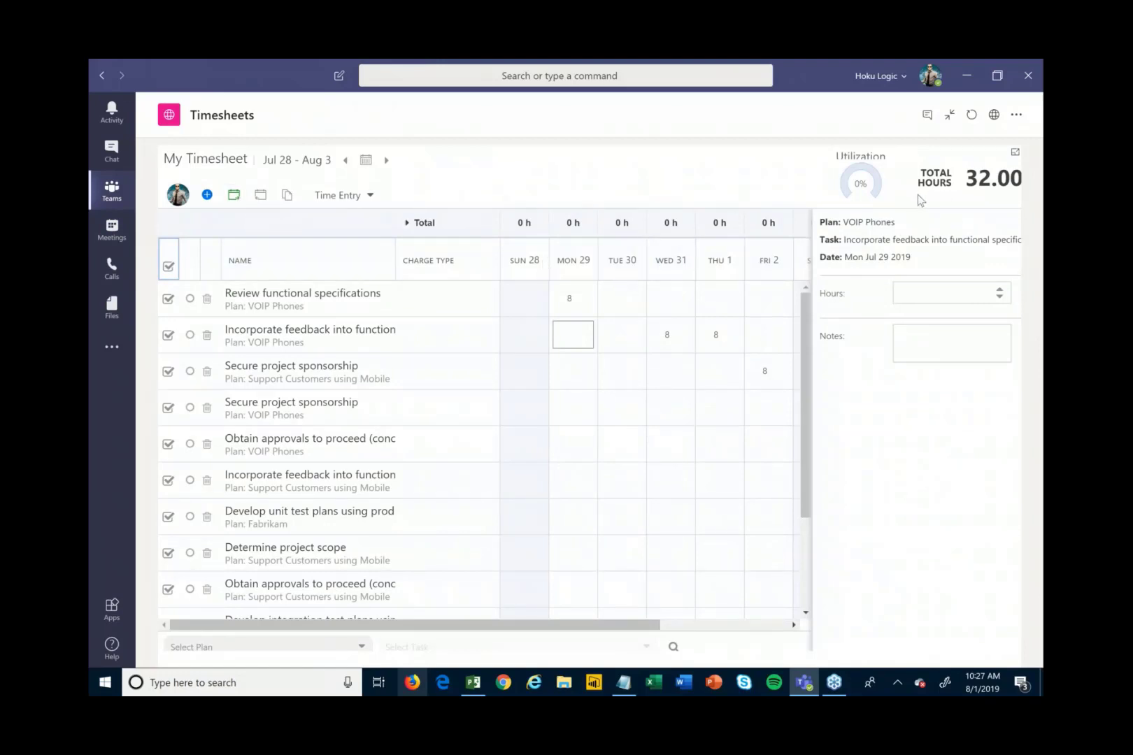
pyautogui.click(952, 118)
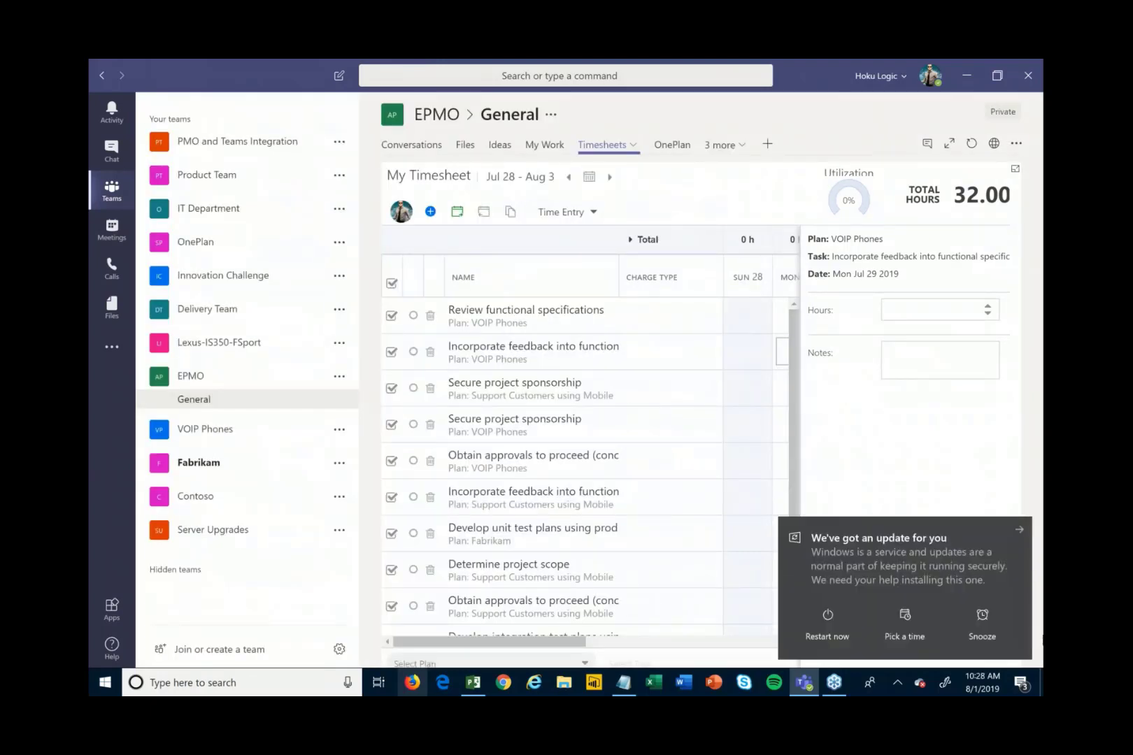
pyautogui.click(1019, 532)
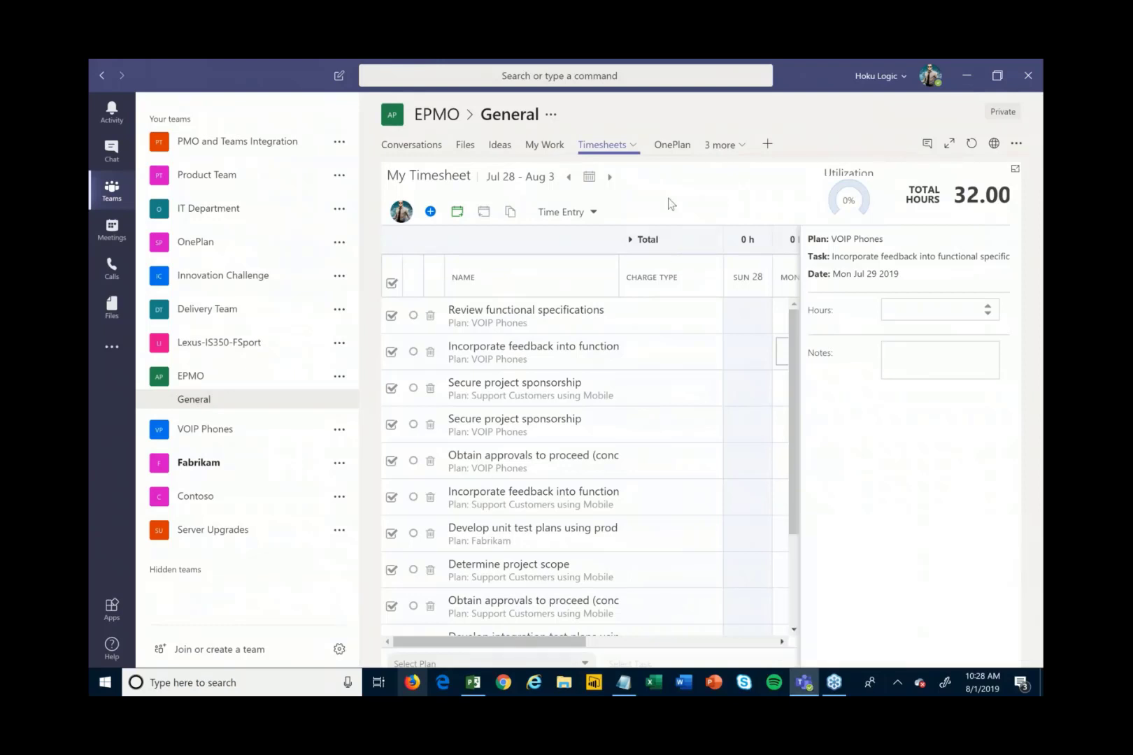
pyautogui.click(721, 145)
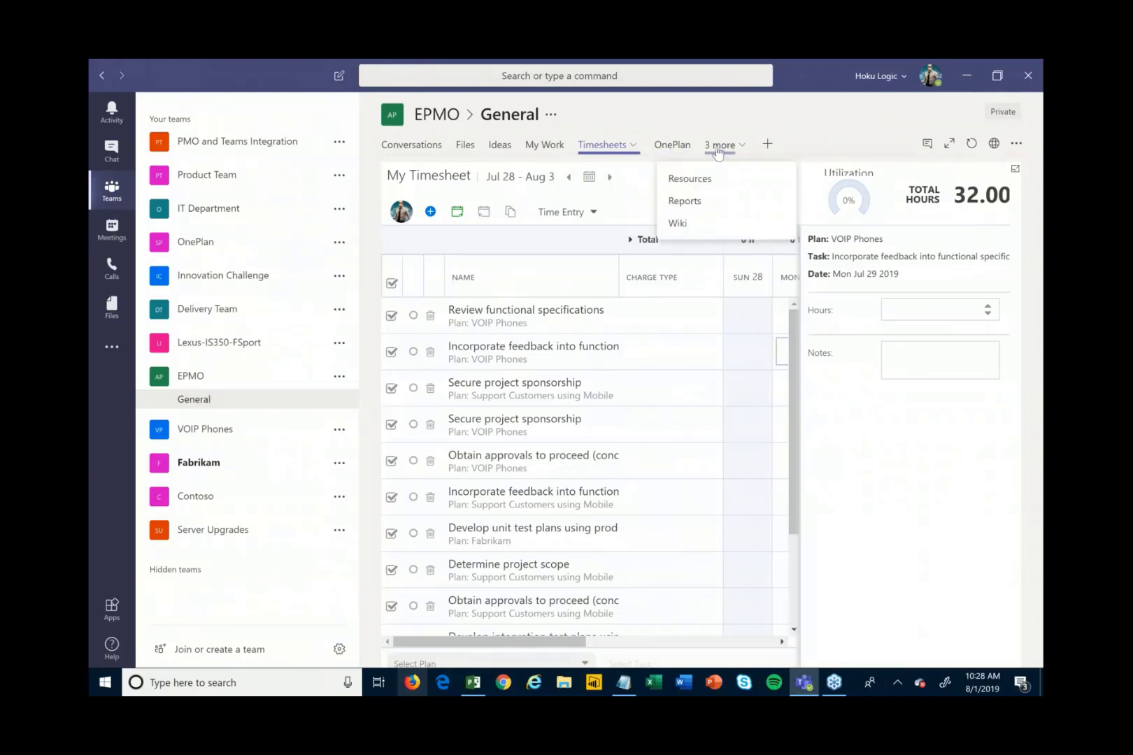
pyautogui.click(672, 145)
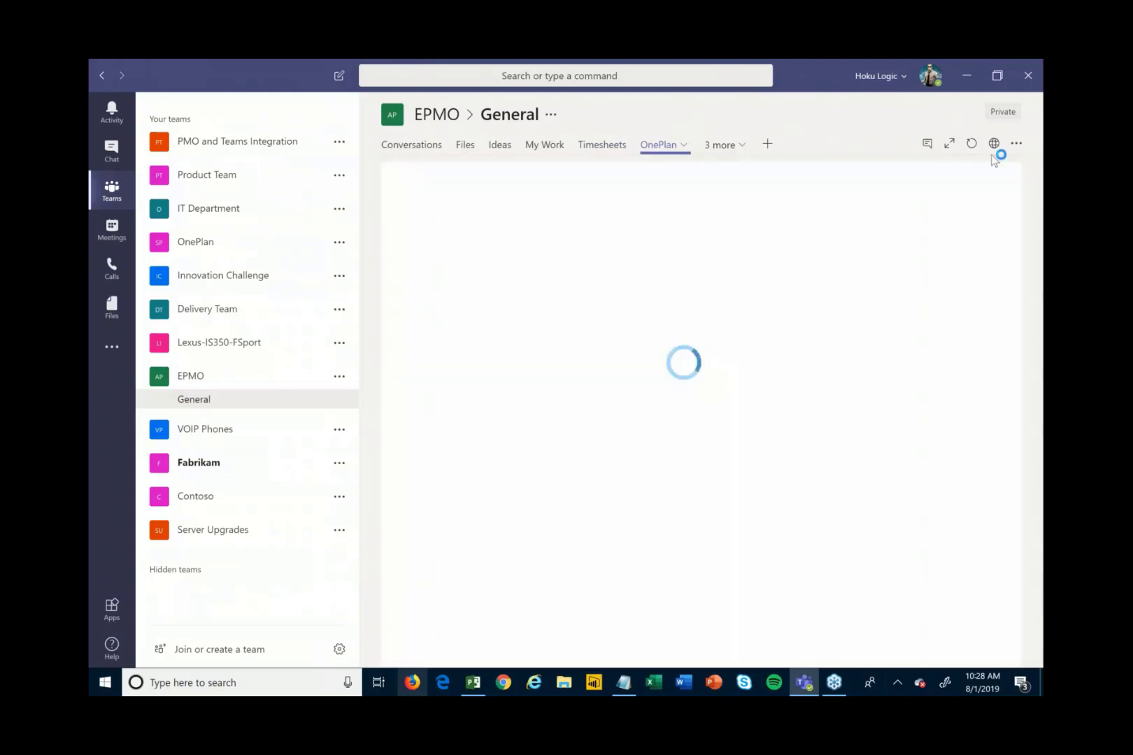
pyautogui.click(949, 143)
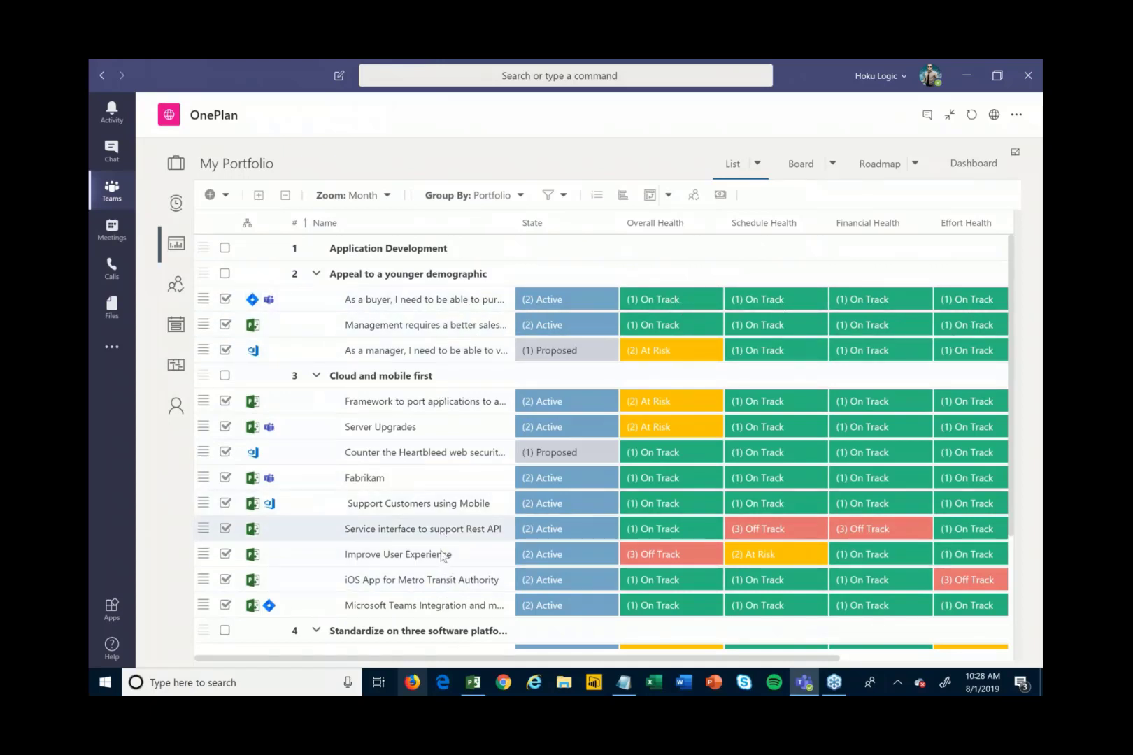
pyautogui.scroll(-3, 443, 560)
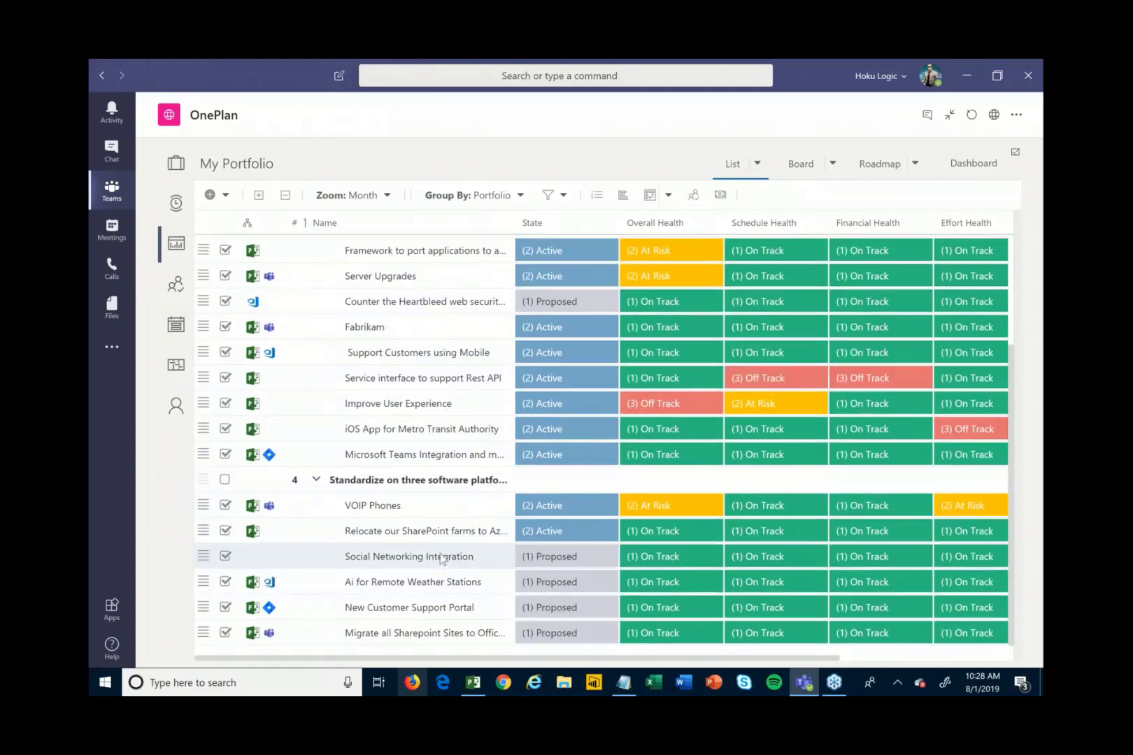
pyautogui.scroll(3, 481, 540)
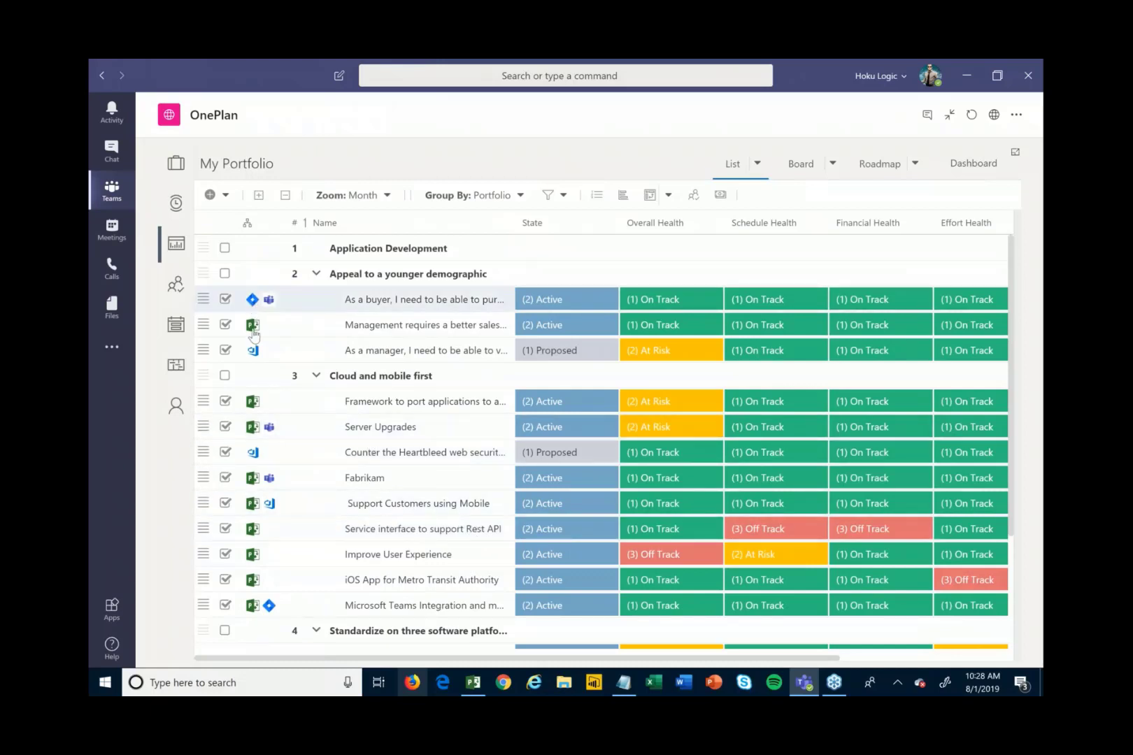
pyautogui.scroll(-2, 270, 560)
pyautogui.scroll(-1, 270, 562)
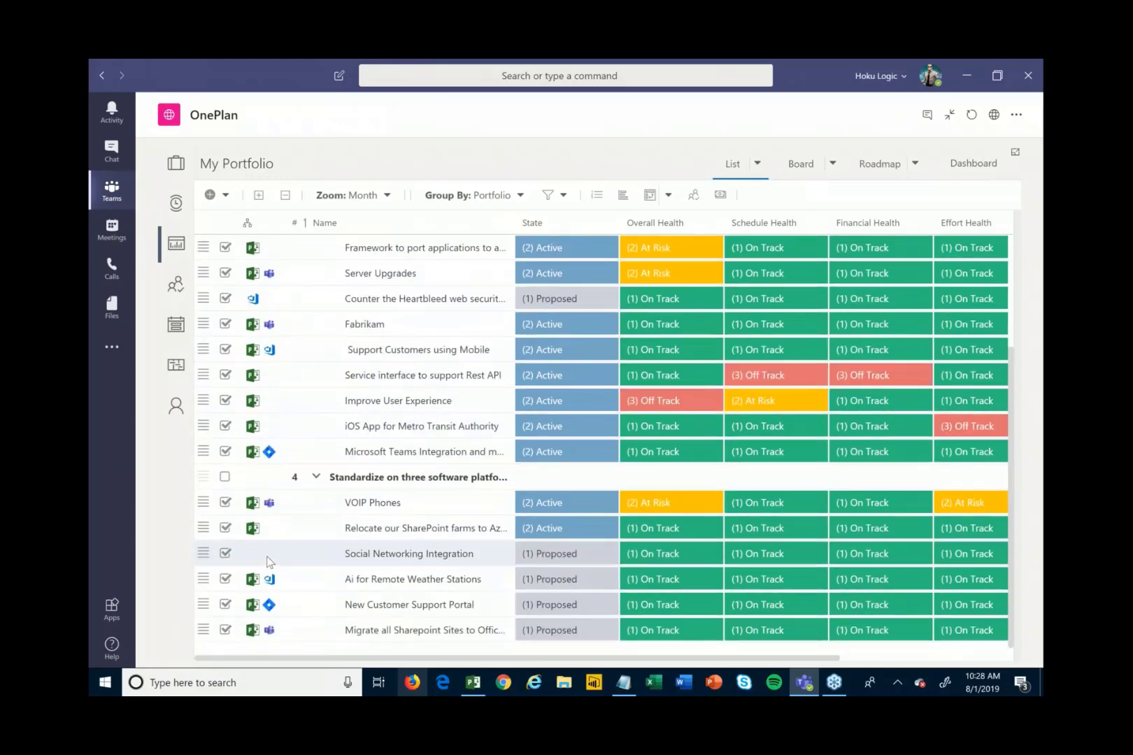
pyautogui.scroll(3, 273, 549)
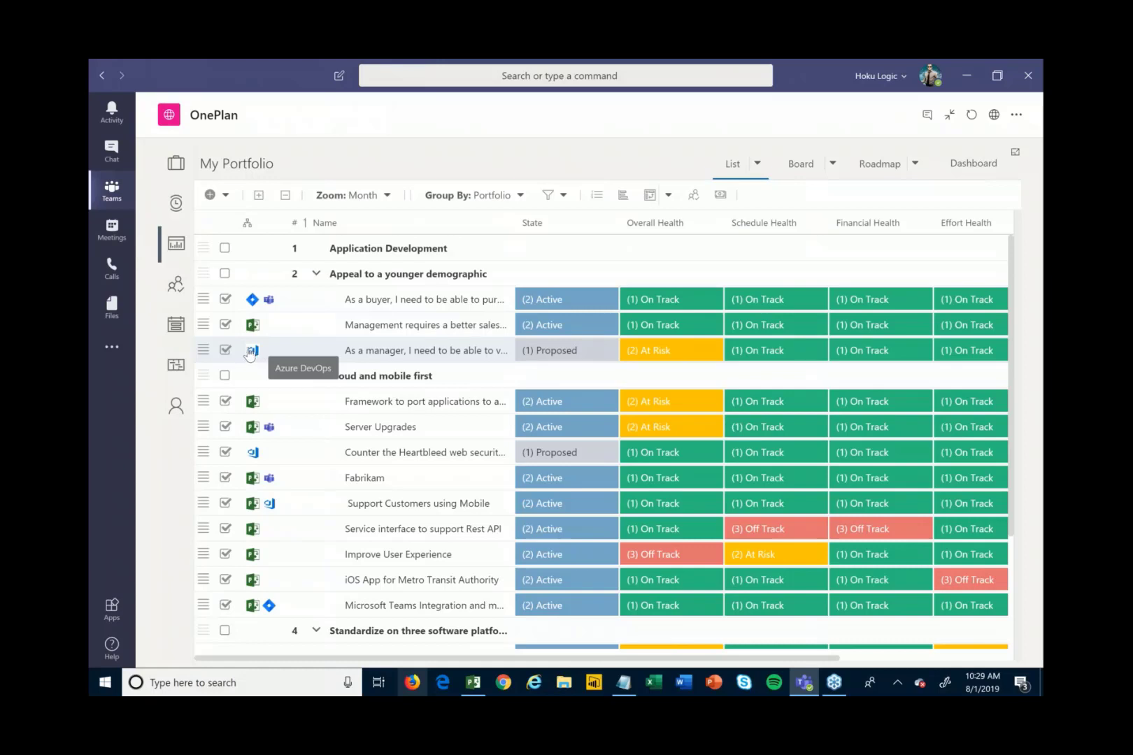
pyautogui.scroll(-3, 278, 468)
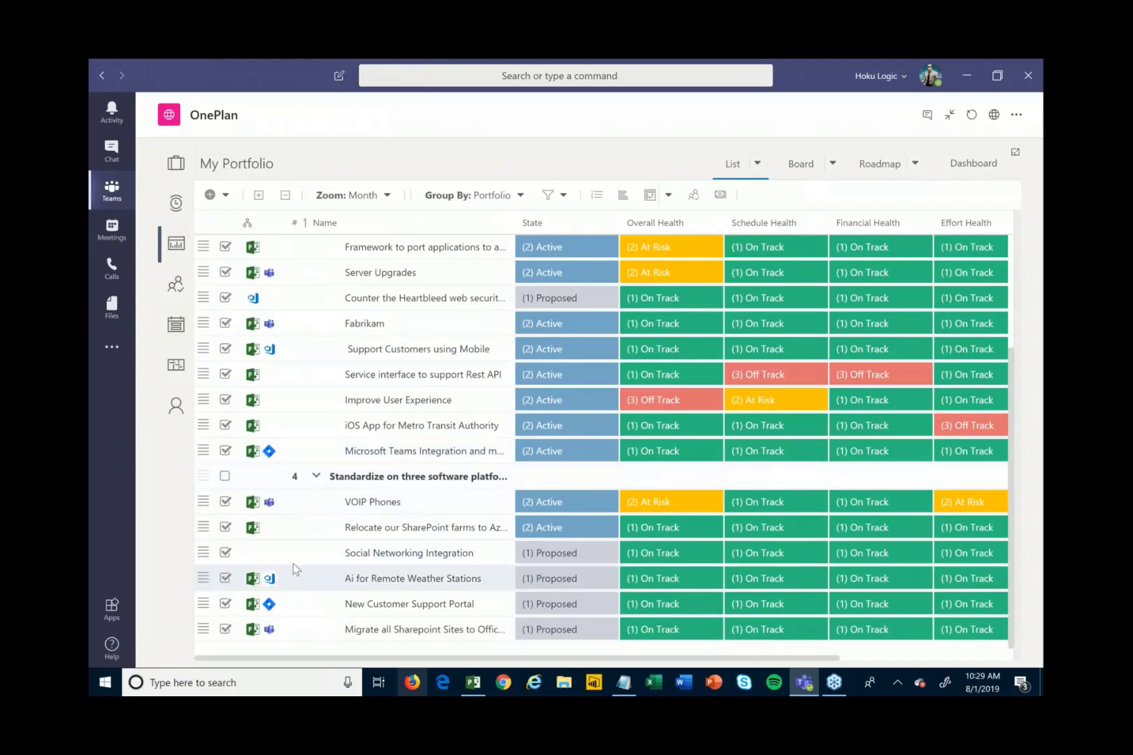
pyautogui.scroll(3, 293, 563)
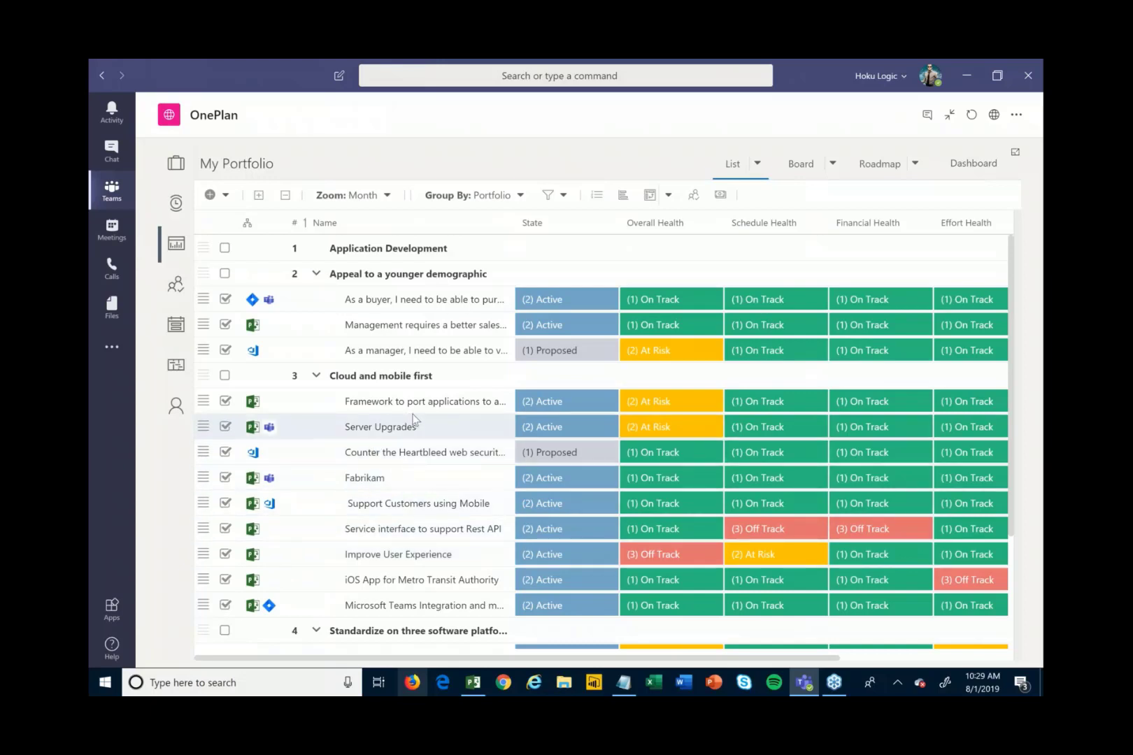
# Step: Turn on the portfolio Gantt view and set its timeline zoom from Month to Quarter
pyautogui.click(620, 200)
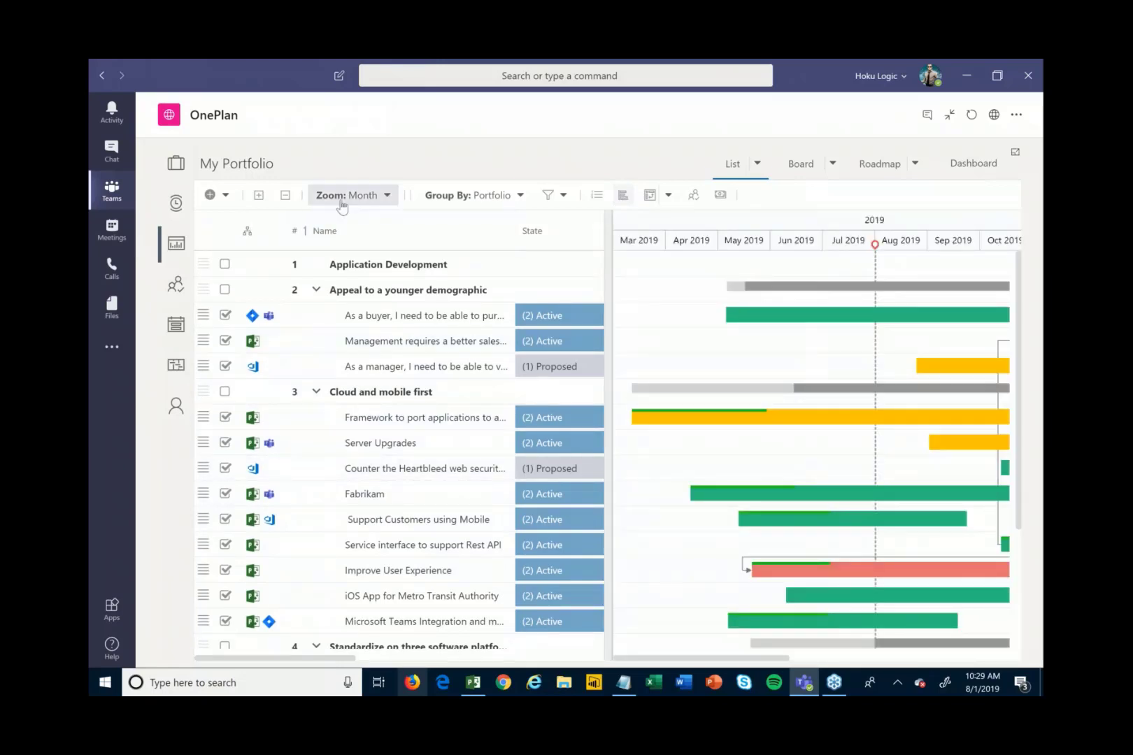
pyautogui.click(342, 197)
pyautogui.click(351, 284)
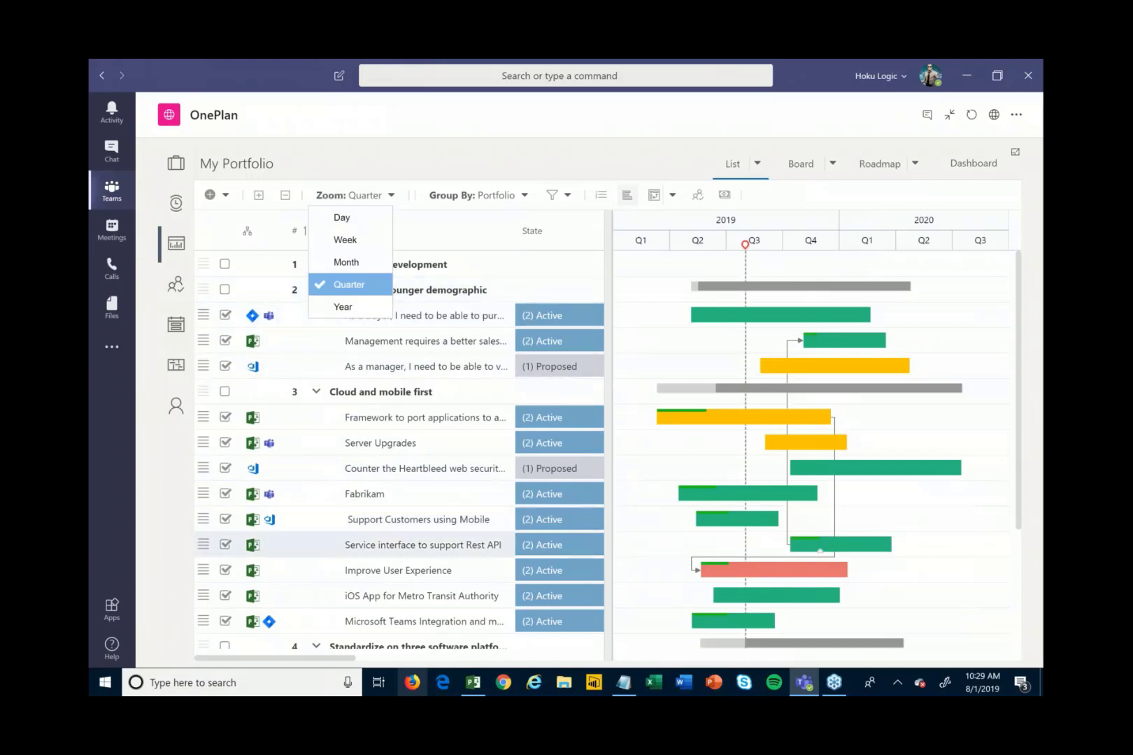
pyautogui.scroll(-3, 918, 533)
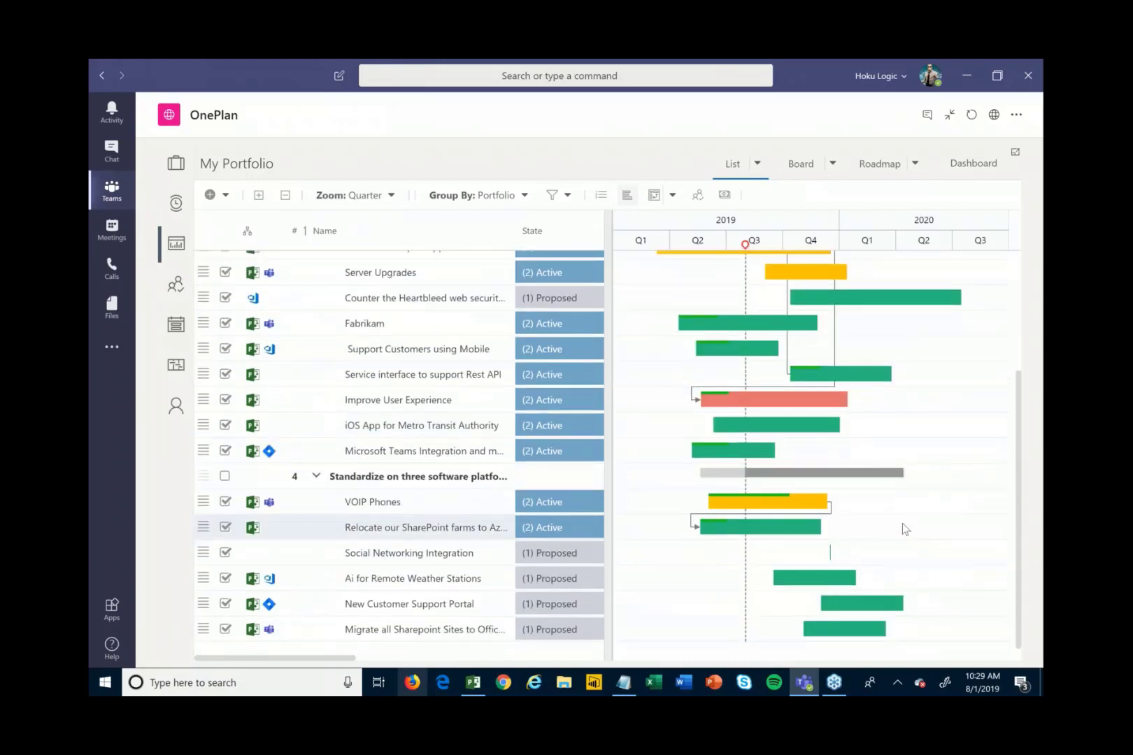
pyautogui.moveTo(843, 302)
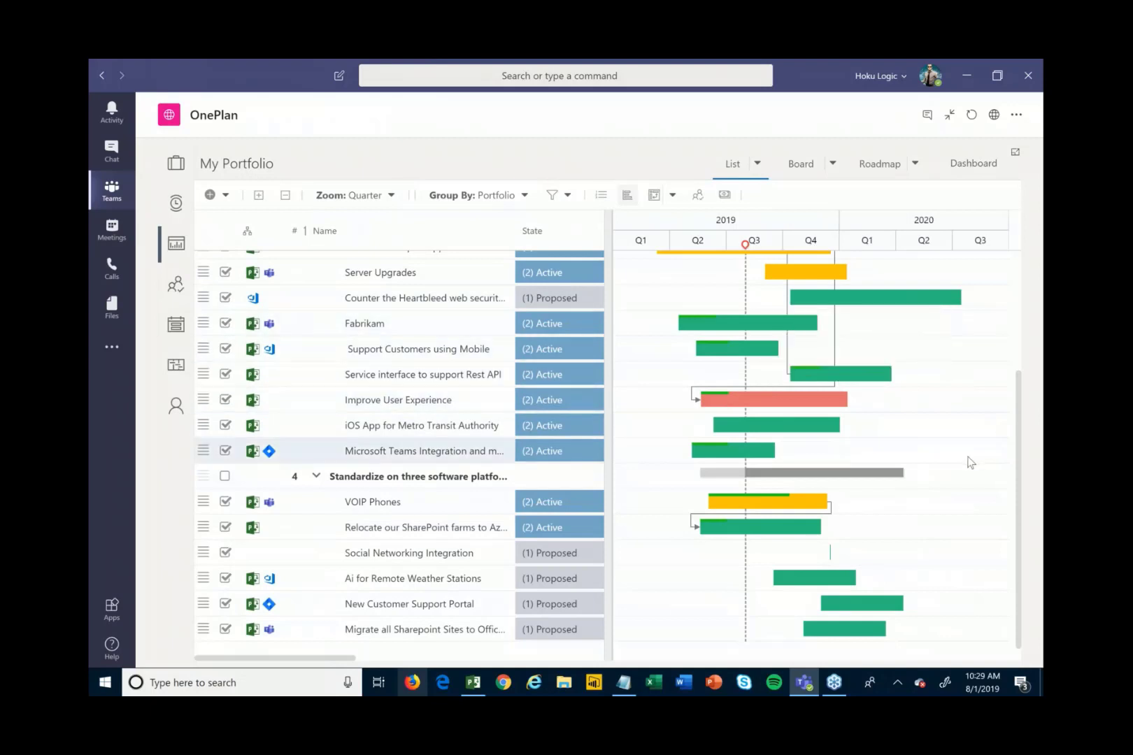
pyautogui.scroll(2, 969, 463)
pyautogui.scroll(-1, 961, 473)
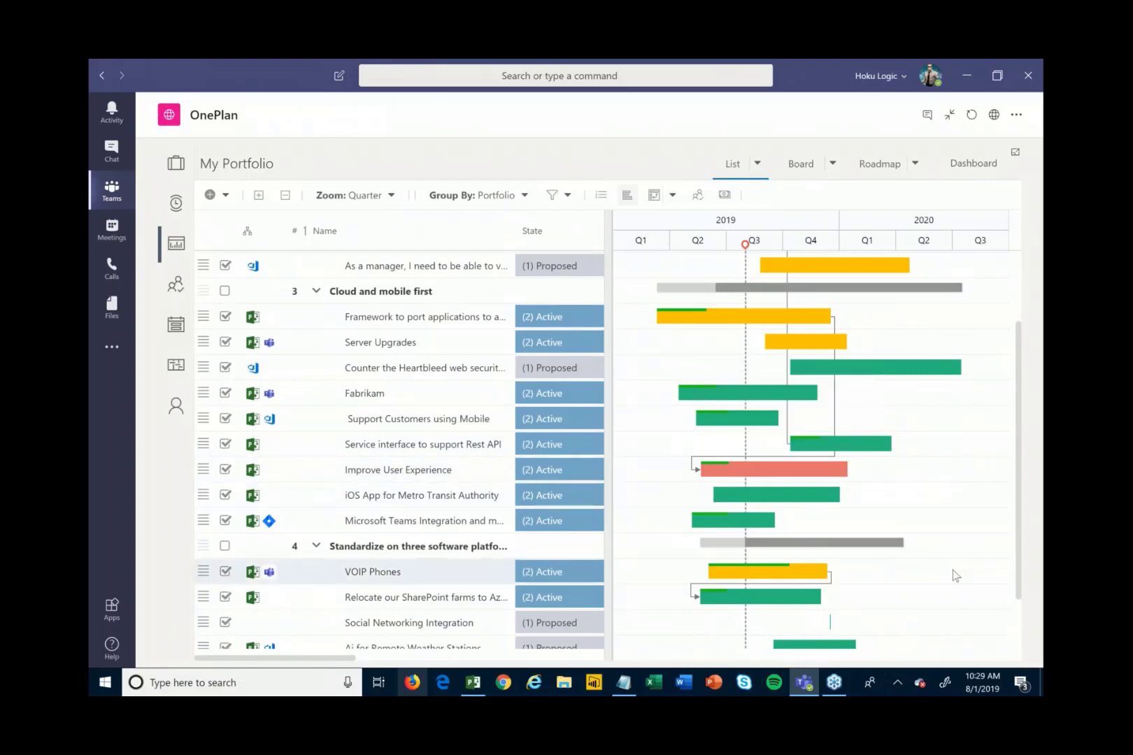
pyautogui.scroll(-1, 956, 574)
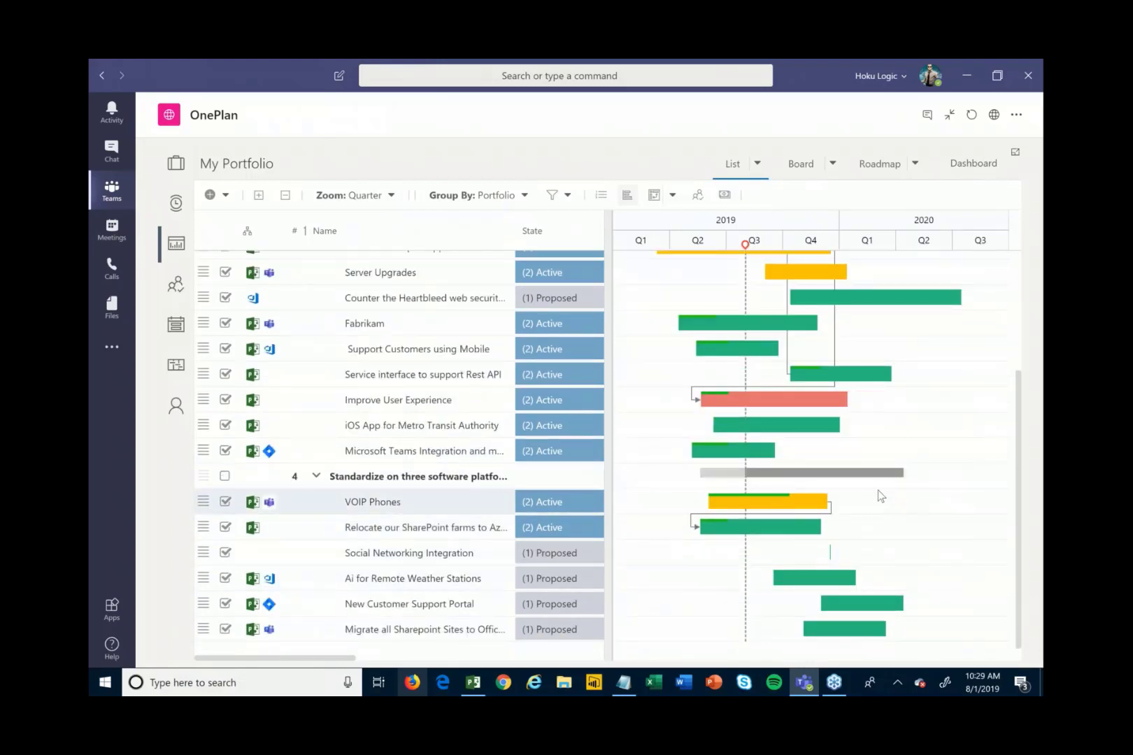
pyautogui.scroll(3, 883, 489)
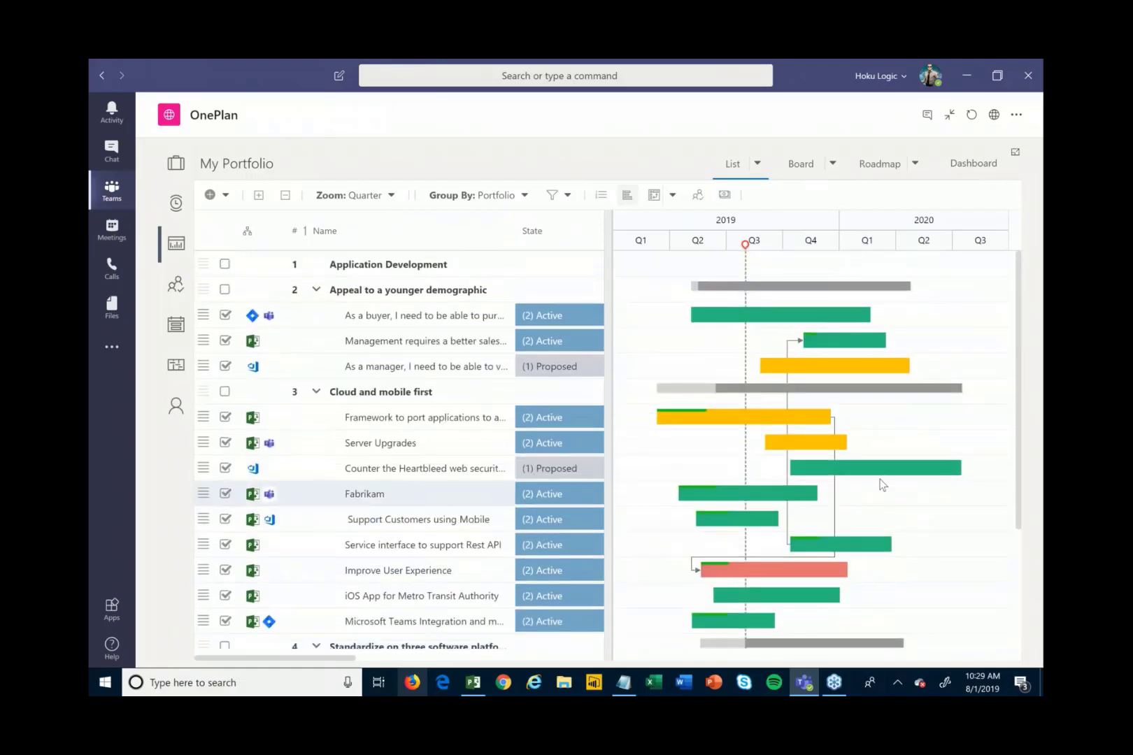
pyautogui.moveTo(885, 471)
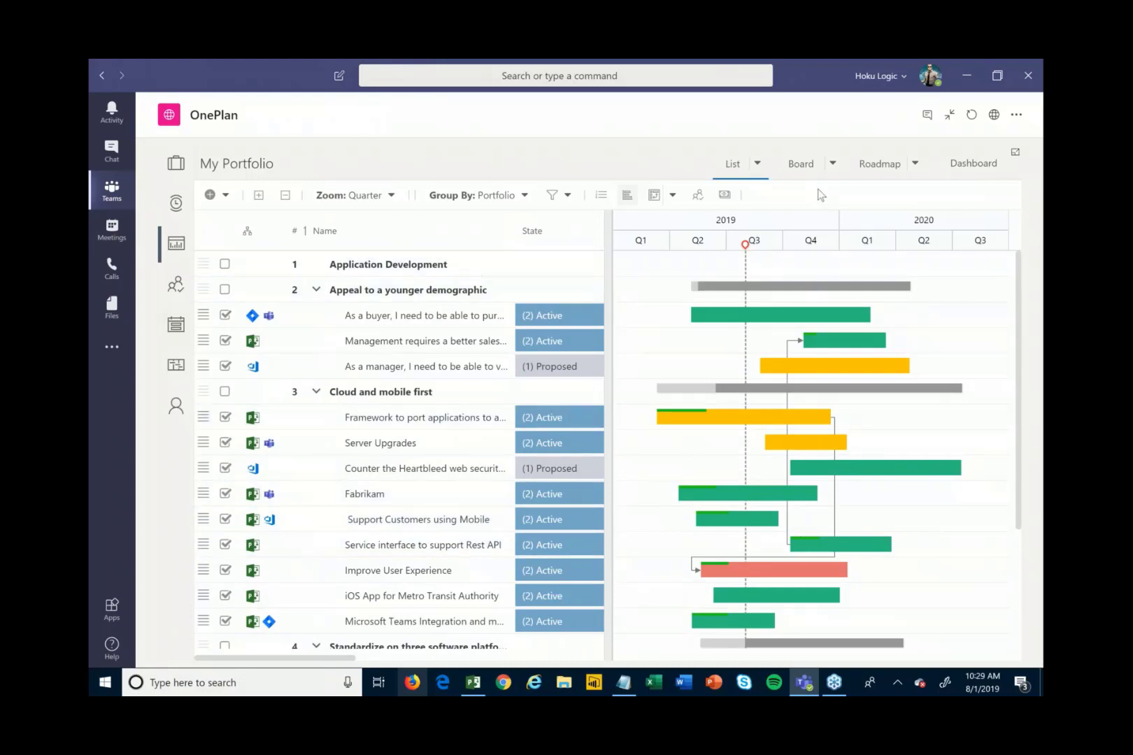
# Step: Switch the portfolio to the Board - Stages view, then open the Roadmap views list
pyautogui.click(835, 166)
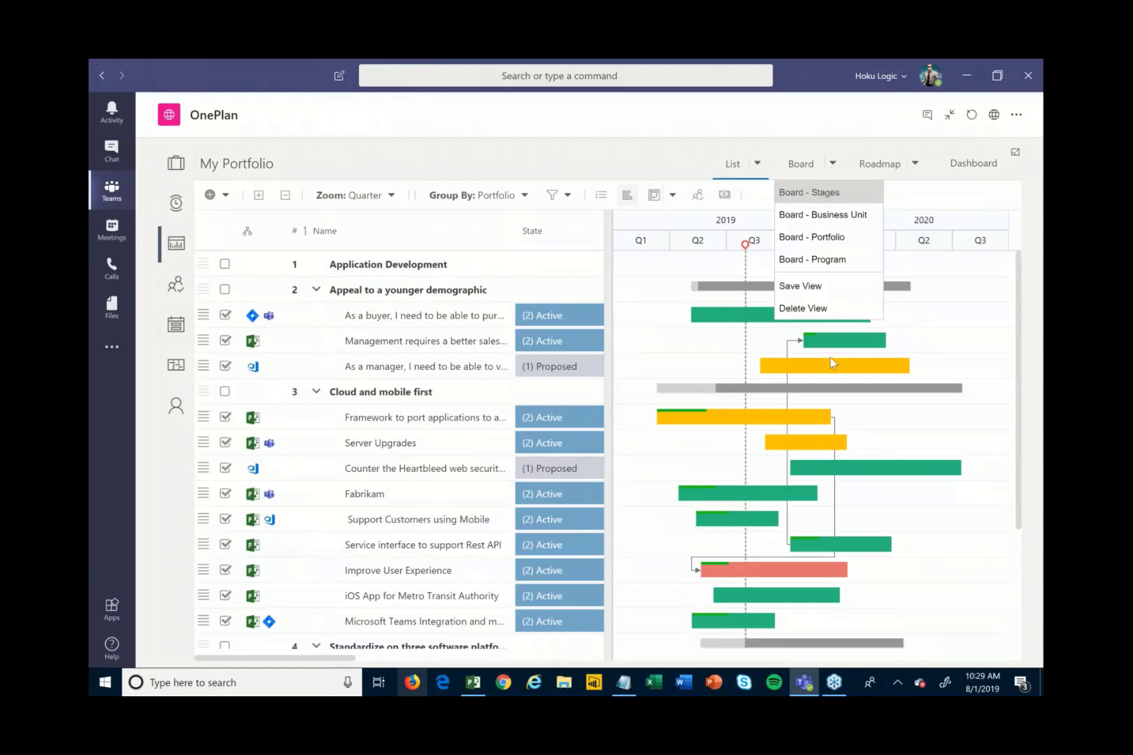
pyautogui.click(811, 193)
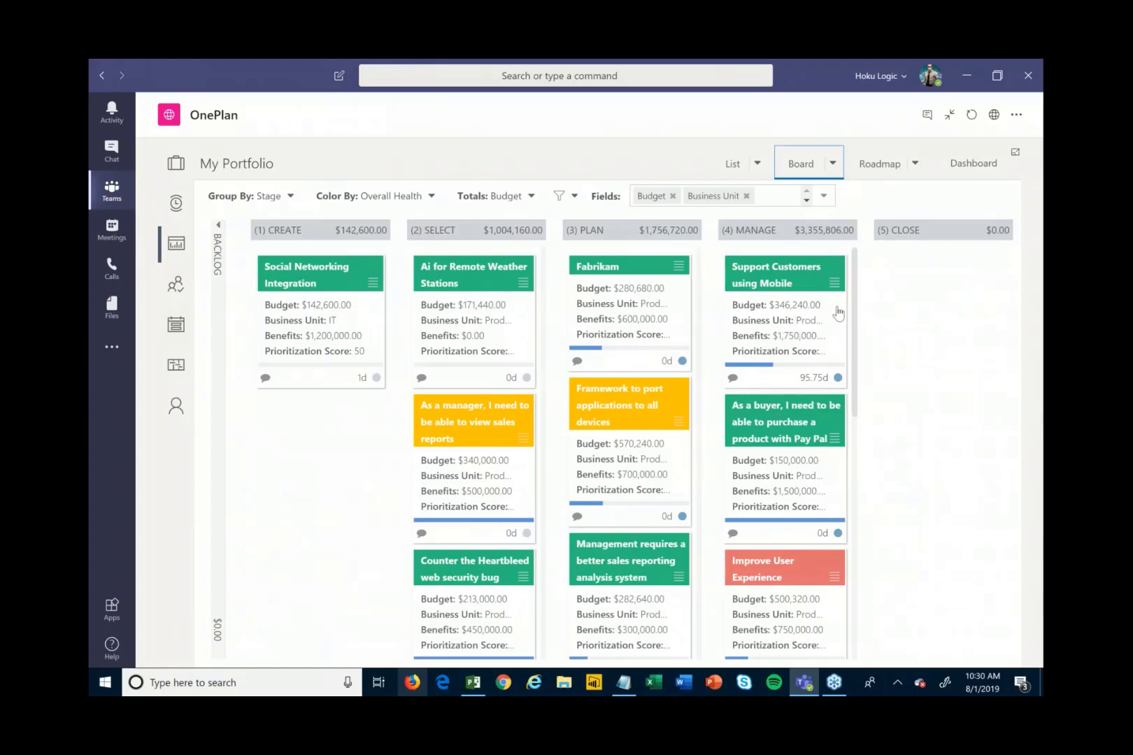
pyautogui.click(918, 163)
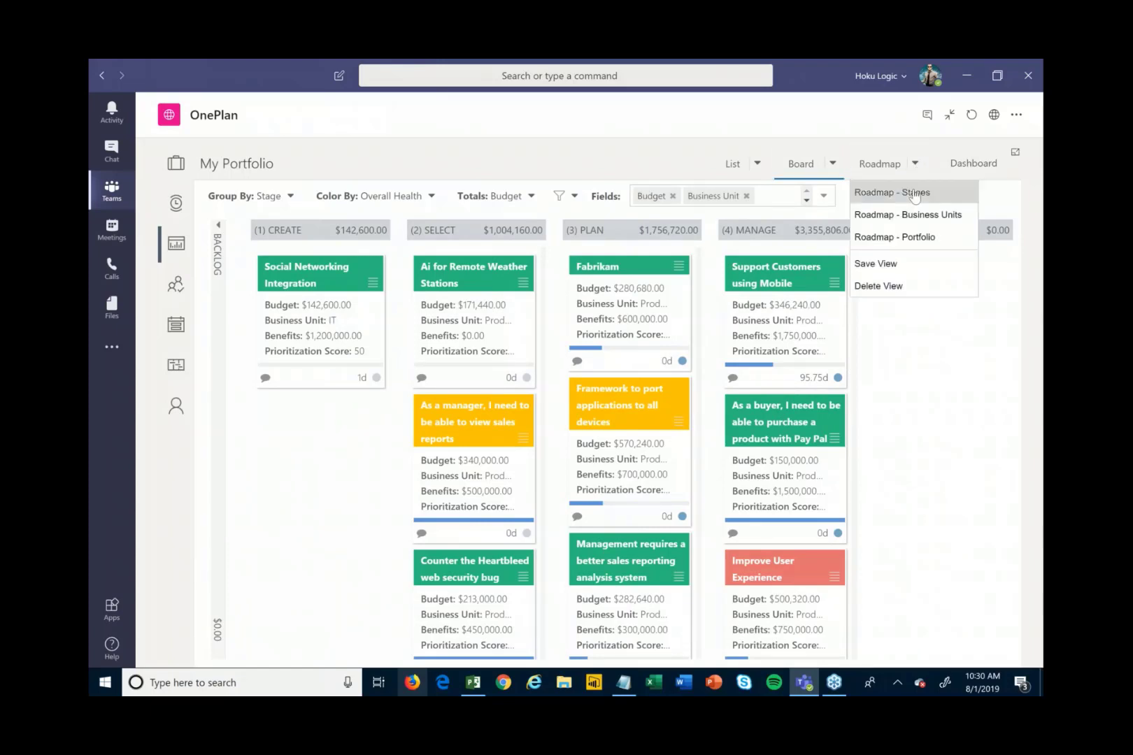
# Step: Show Roadmap - Stages and read project dates such as Server Upgrades and Fabrikam
pyautogui.click(902, 193)
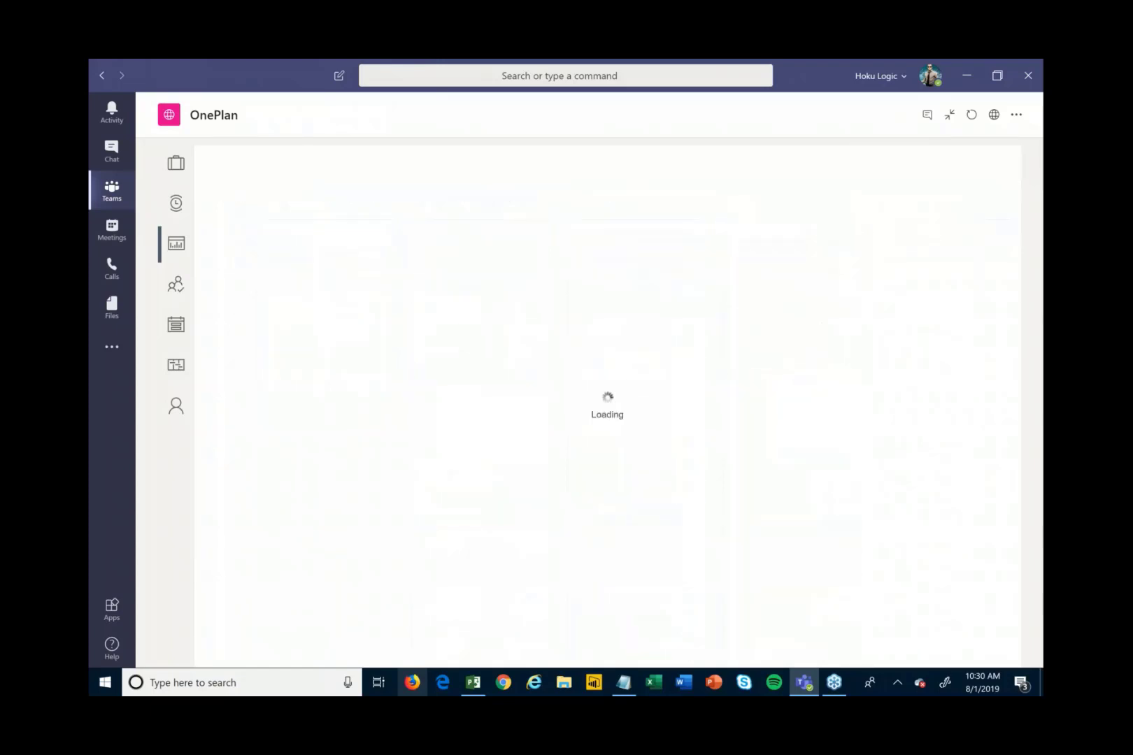
pyautogui.moveTo(665, 534)
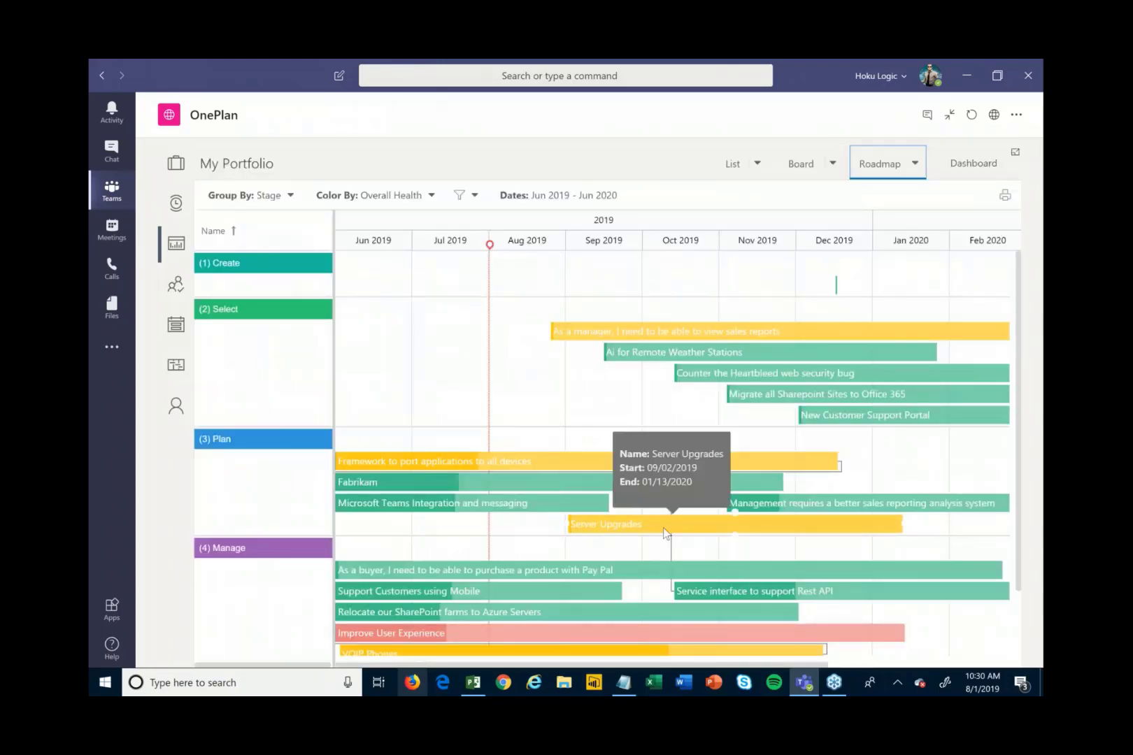
pyautogui.scroll(-2, 665, 537)
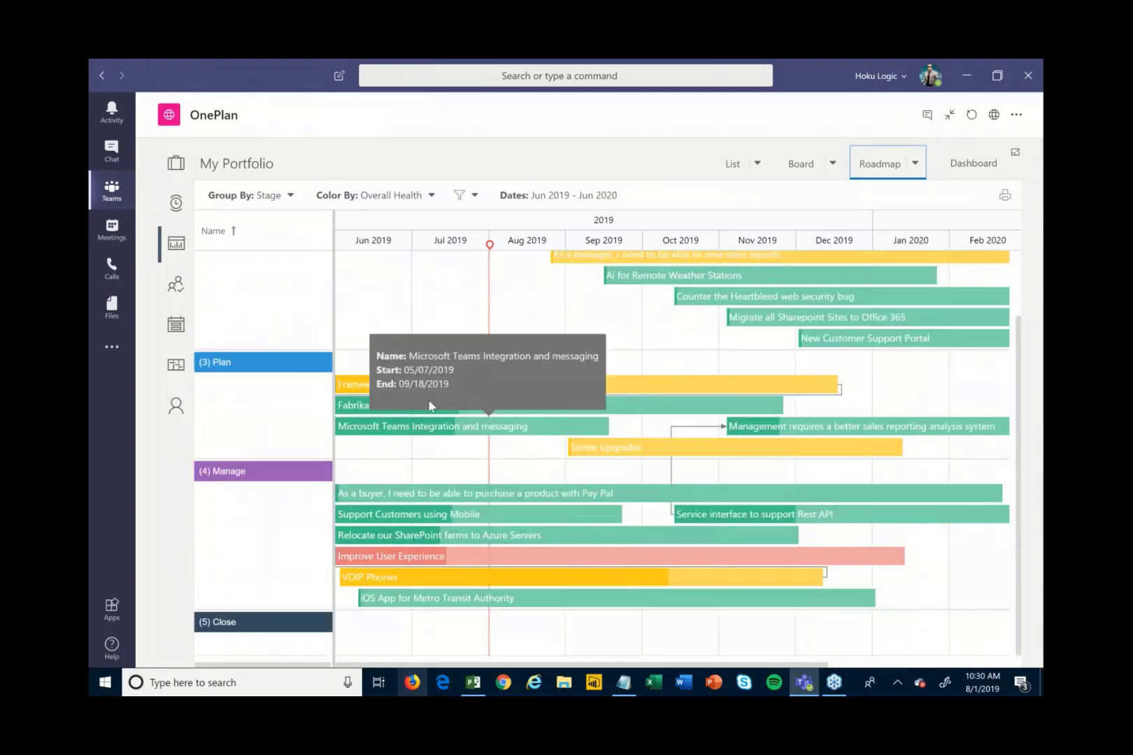
pyautogui.scroll(2, 570, 524)
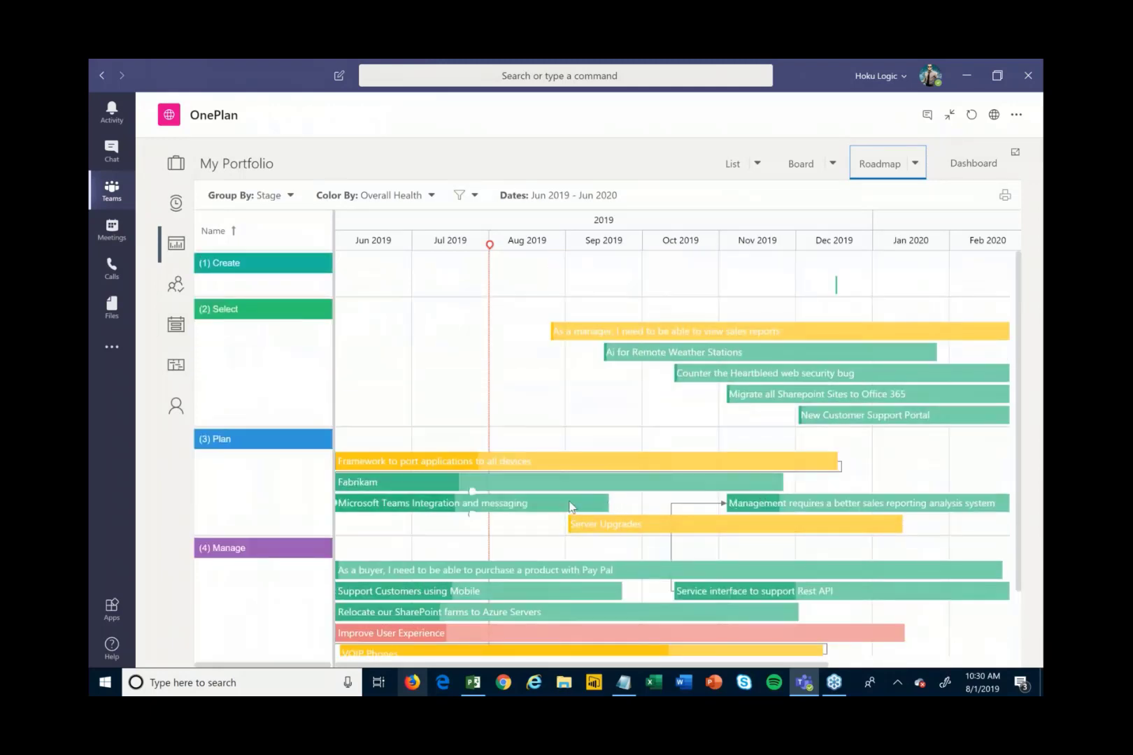
pyautogui.moveTo(568, 503)
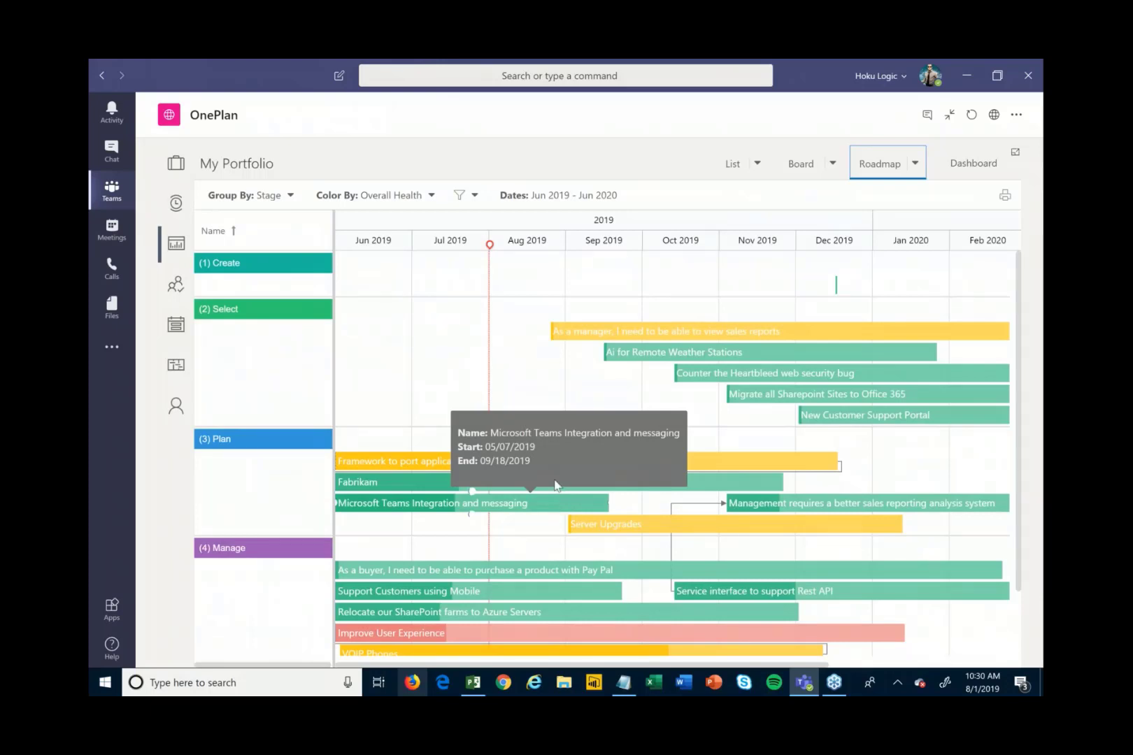
pyautogui.scroll(-2, 718, 491)
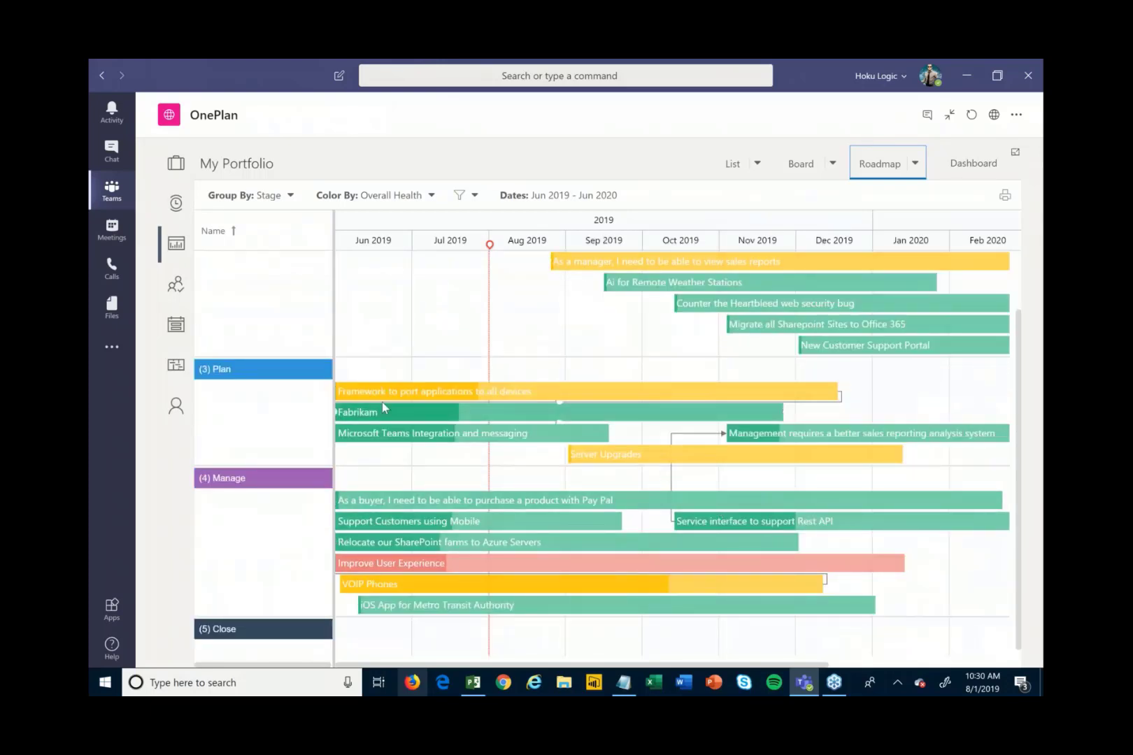
pyautogui.moveTo(457, 412)
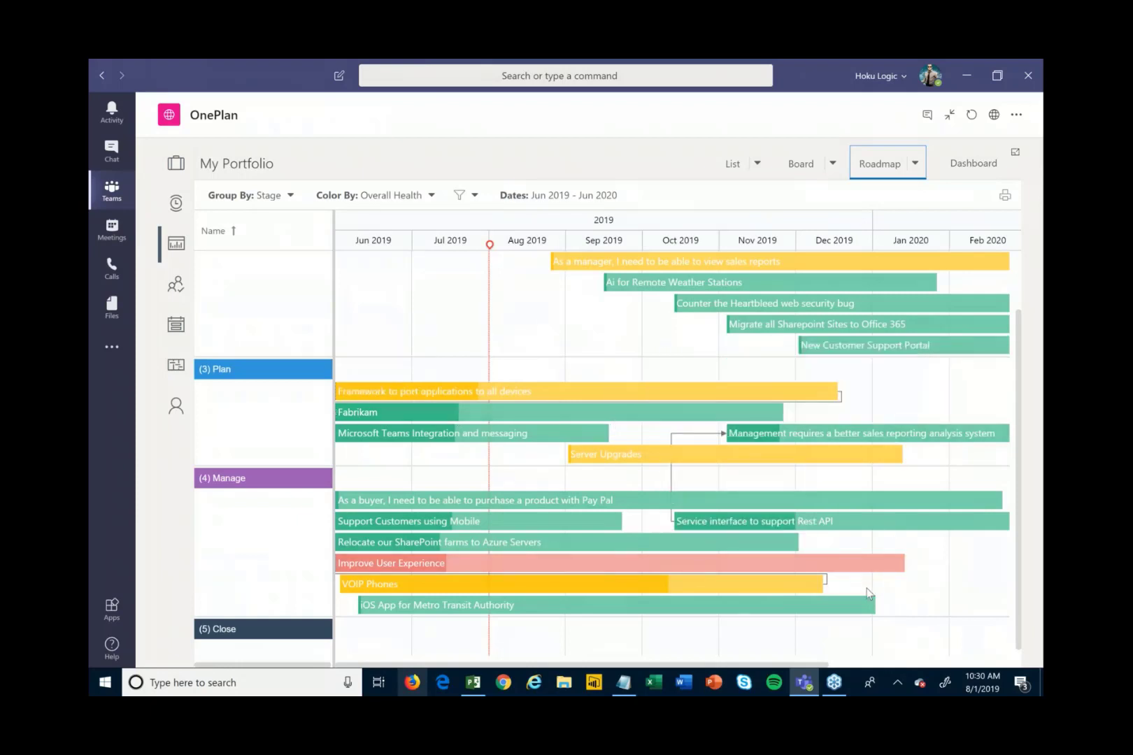
pyautogui.scroll(2, 867, 587)
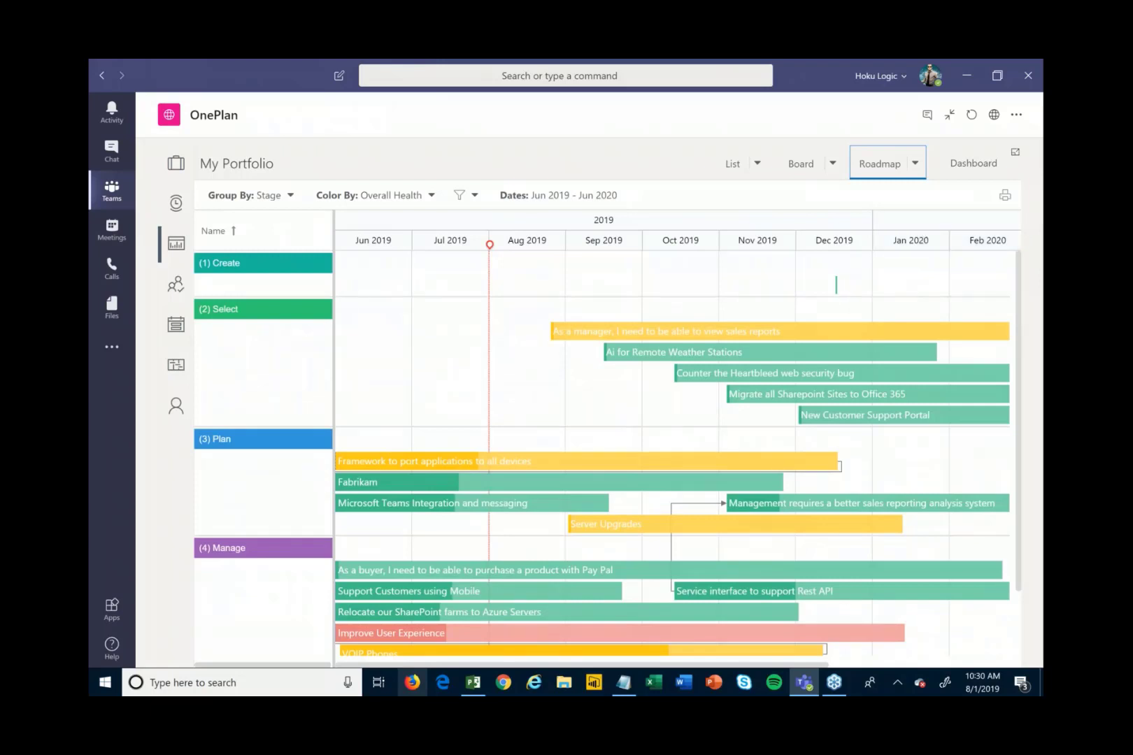
# Step: Open the EPMO General Reports tab full-size on the Health Summary page, showing the 2.67 gauge and $5,502,901.00 costs
pyautogui.click(950, 116)
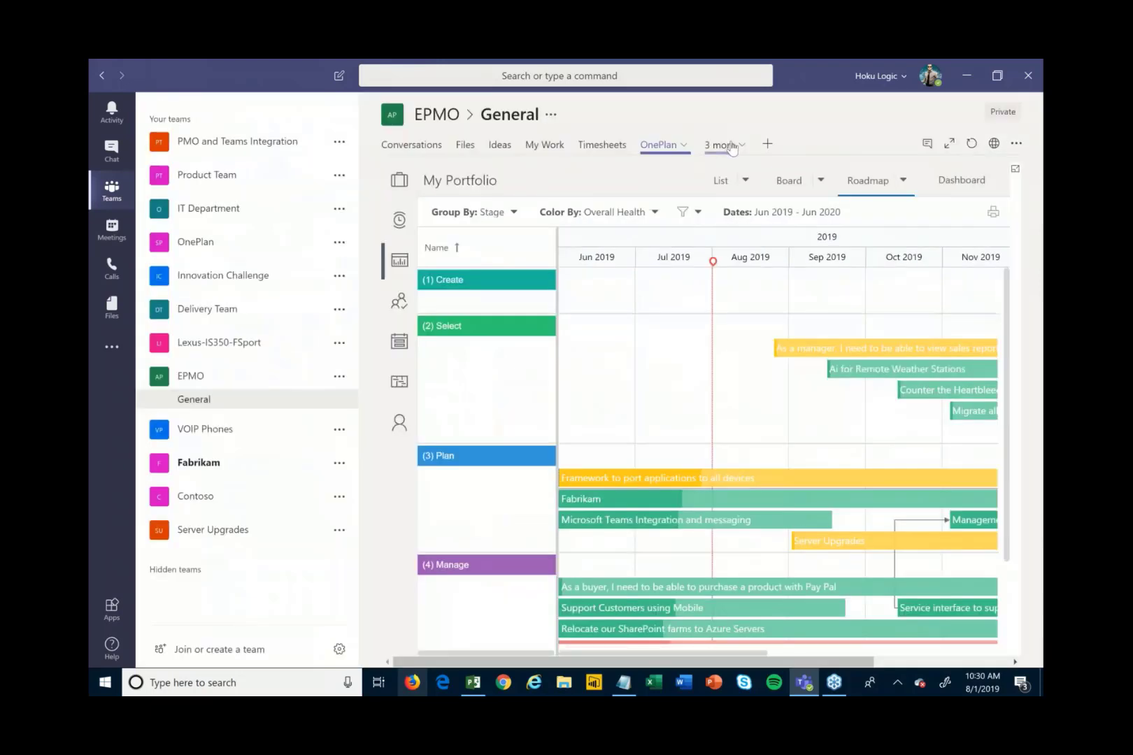
pyautogui.click(716, 146)
pyautogui.click(709, 202)
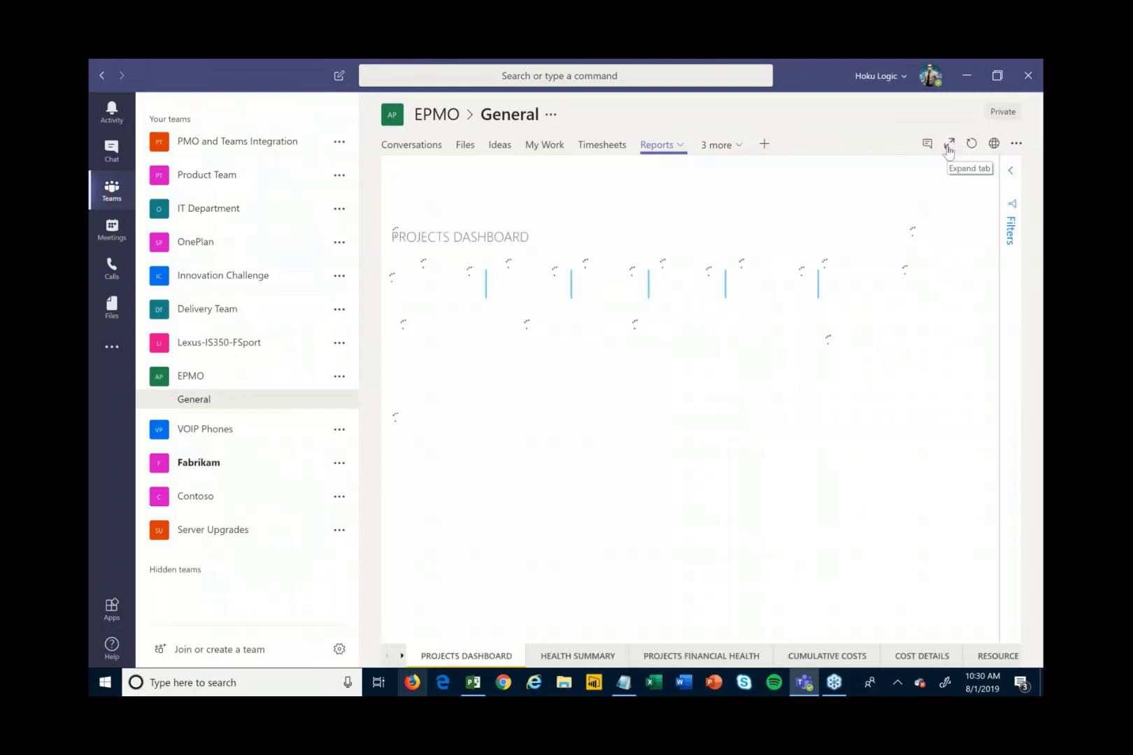
pyautogui.click(949, 146)
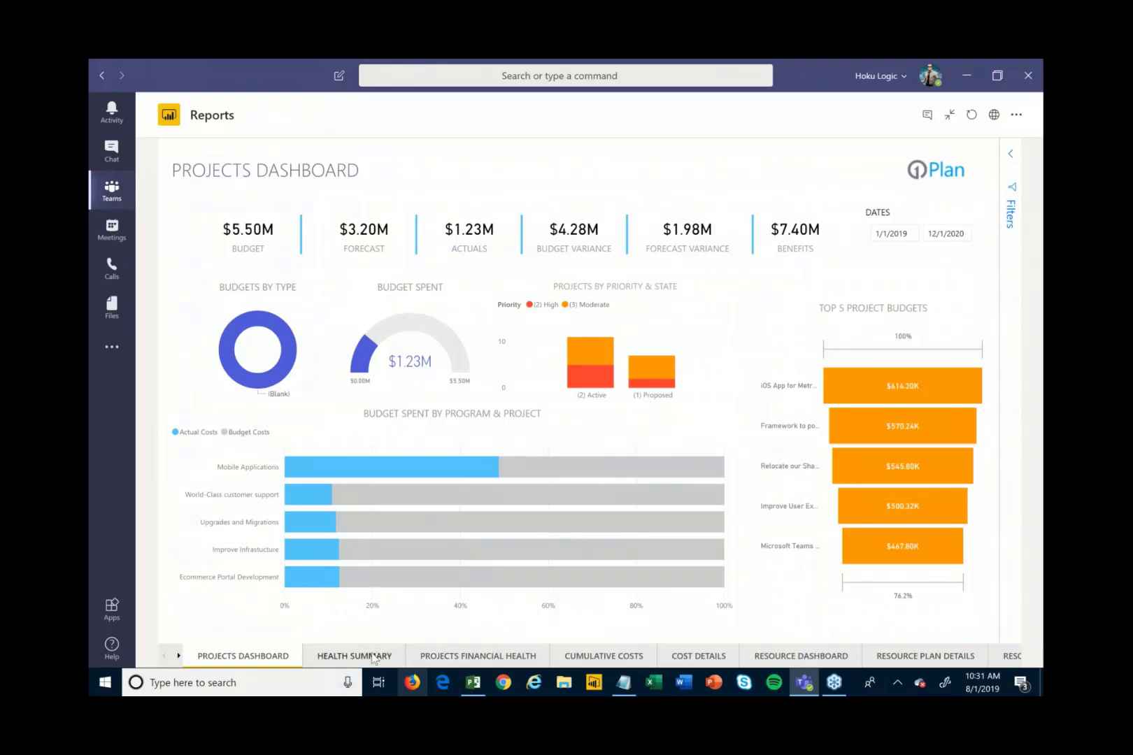
pyautogui.click(373, 658)
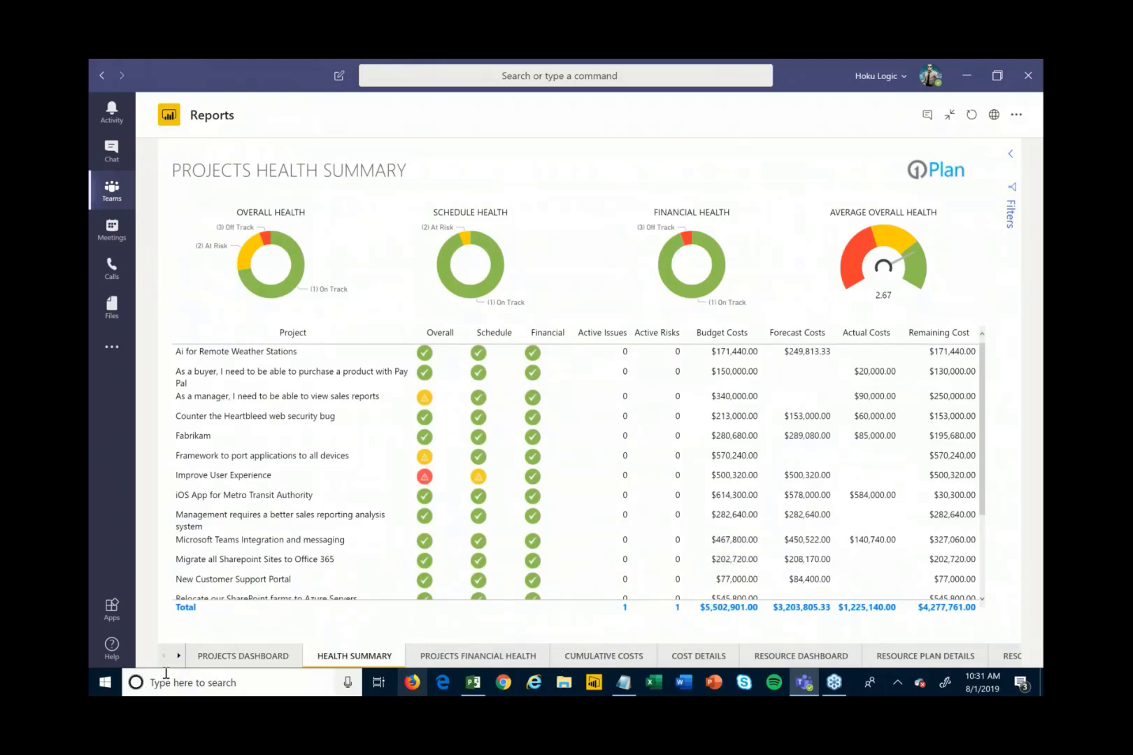
pyautogui.click(793, 658)
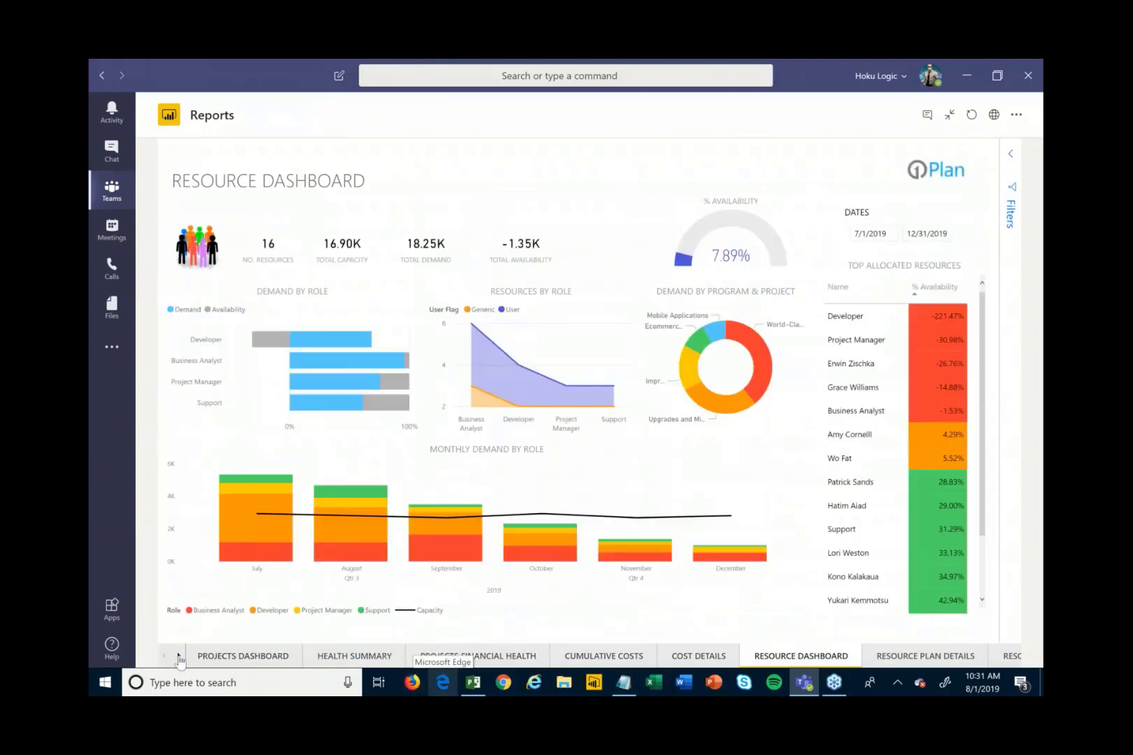
pyautogui.click(343, 657)
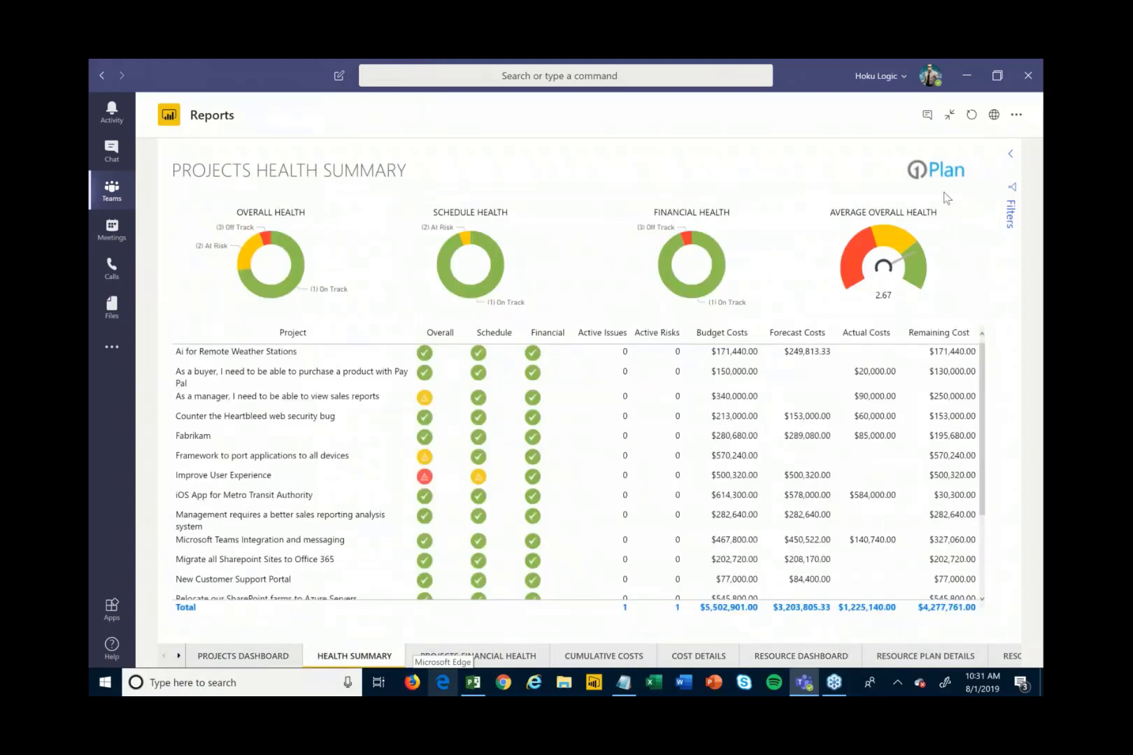
pyautogui.click(949, 120)
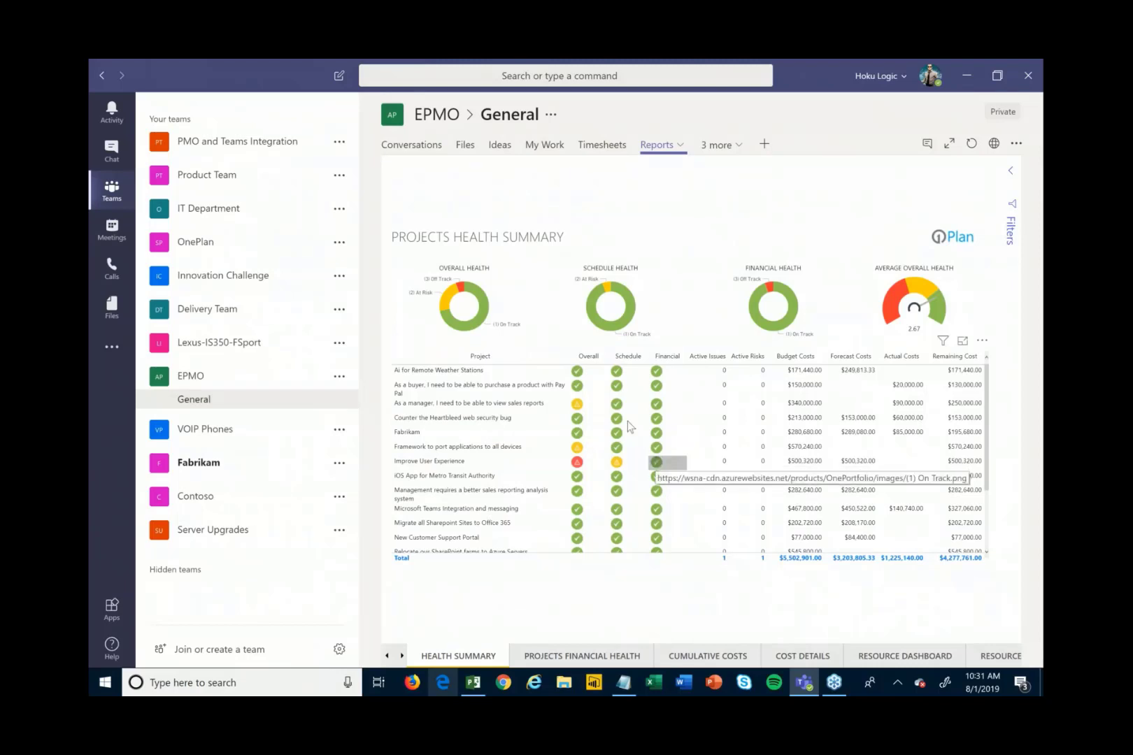
pyautogui.click(952, 145)
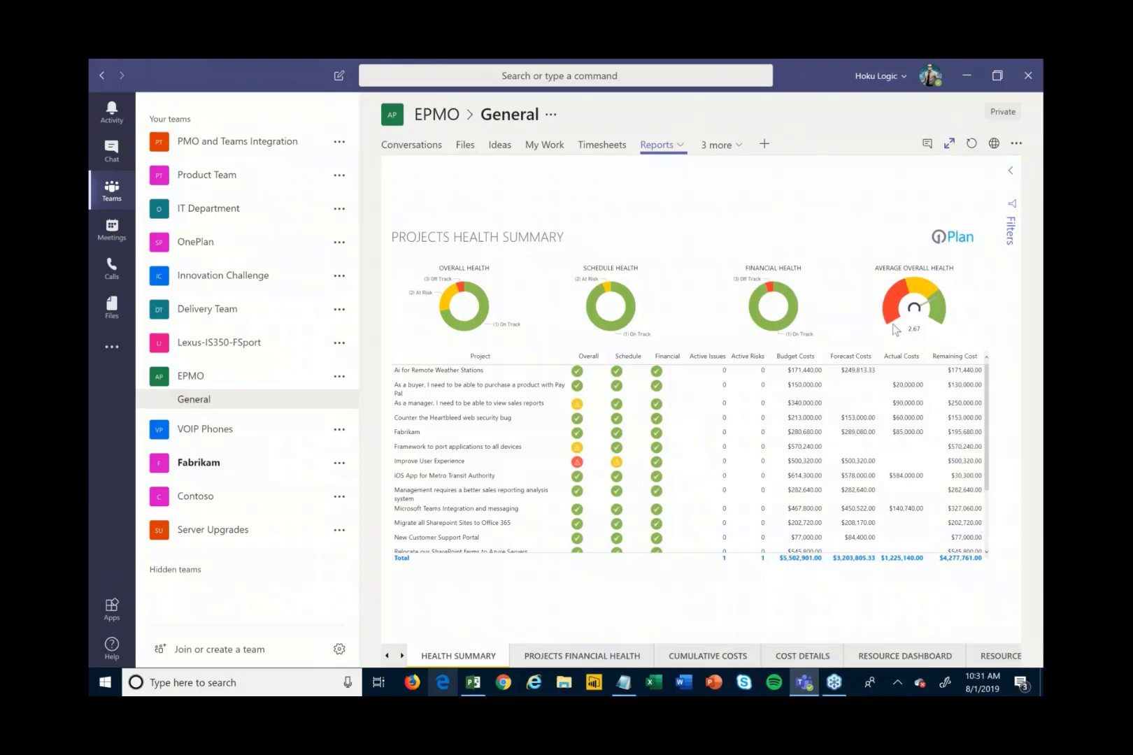